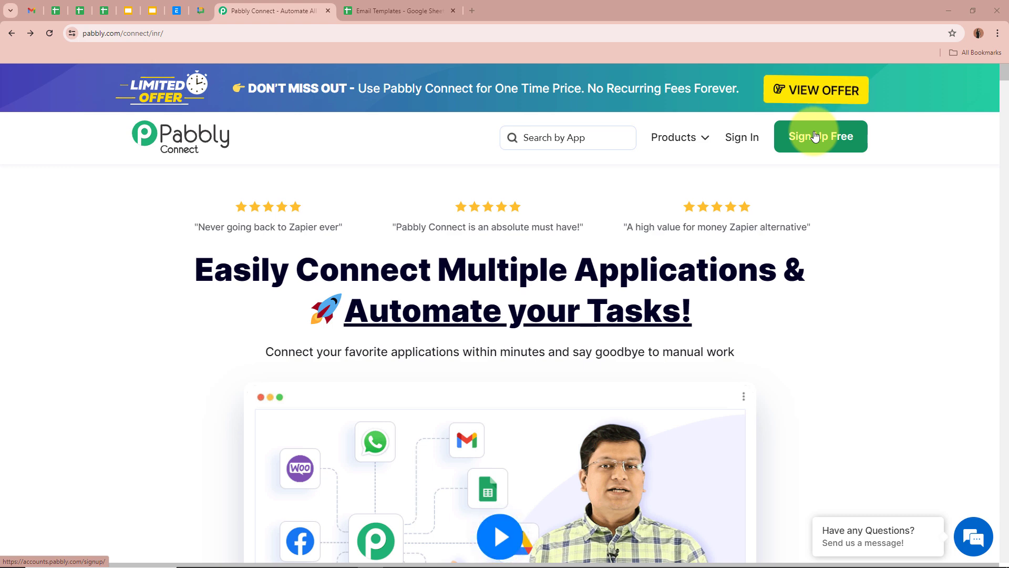
# Sign in, then choose Access Now under Pabbly Connect on the All Pabbly Apps page.
pyautogui.click(755, 142)
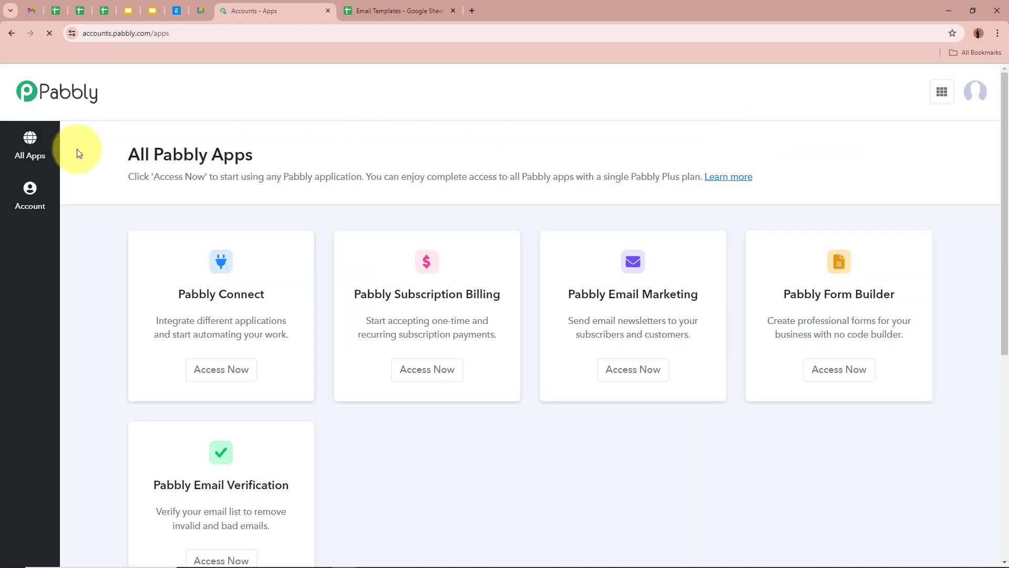
pyautogui.moveTo(126, 156); pyautogui.dragTo(309, 157)
pyautogui.click(309, 156)
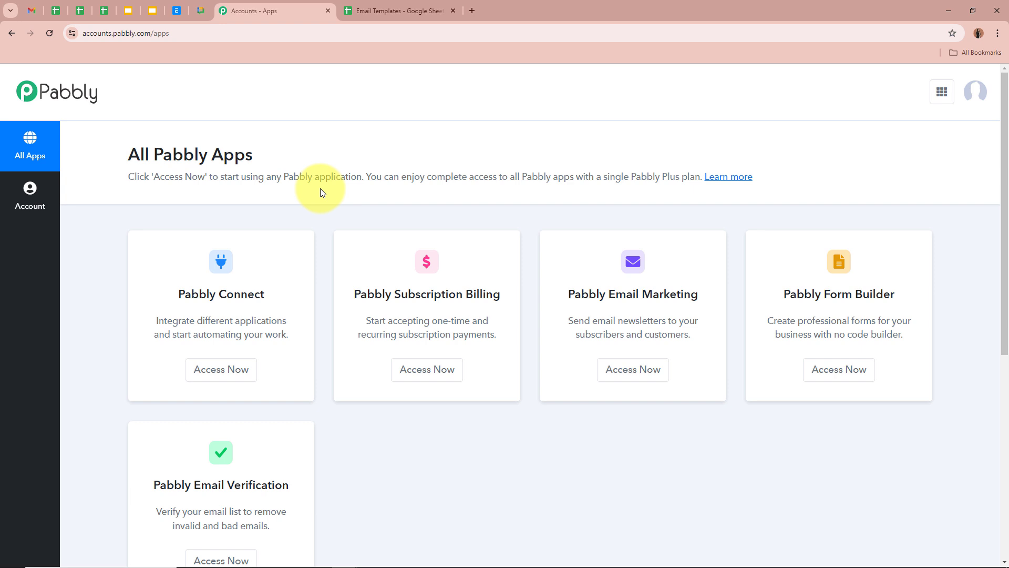
pyautogui.moveTo(176, 293); pyautogui.dragTo(301, 298)
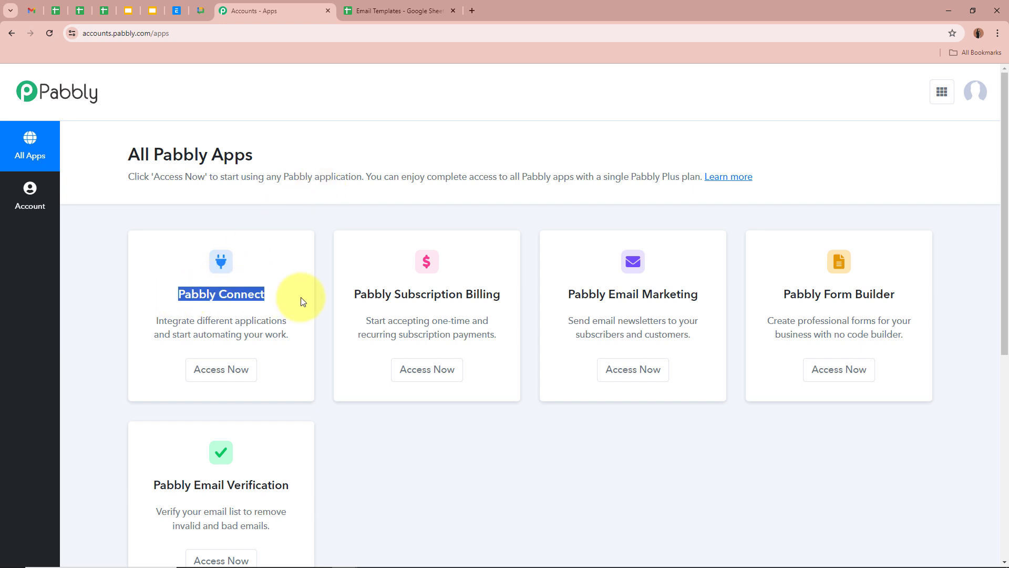
pyautogui.click(301, 298)
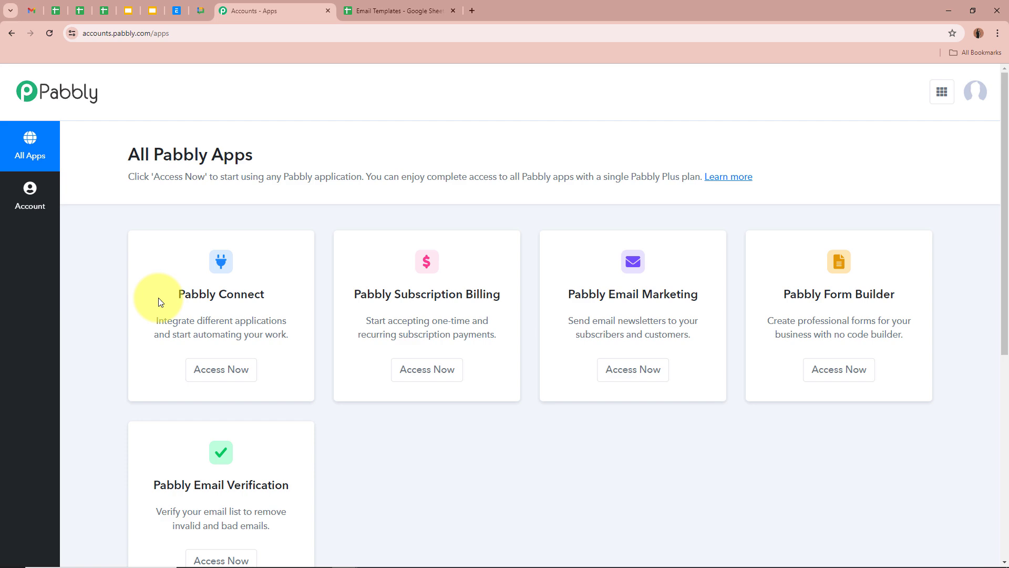
pyautogui.click(232, 369)
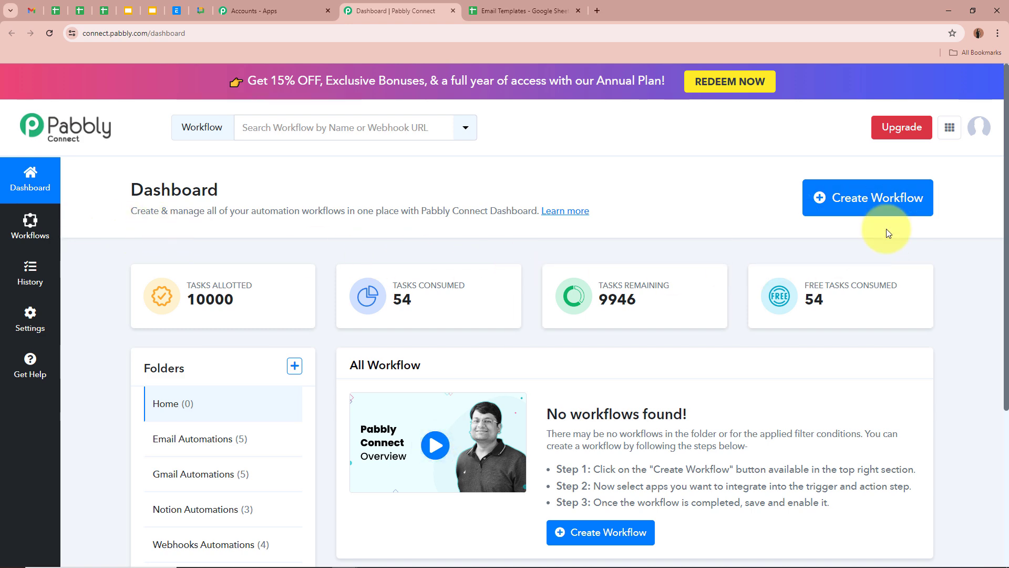
# Create the workflow 'How to Automatically Generate Email Templates with Google Gemini' in the Email Automations folder.
pyautogui.click(880, 198)
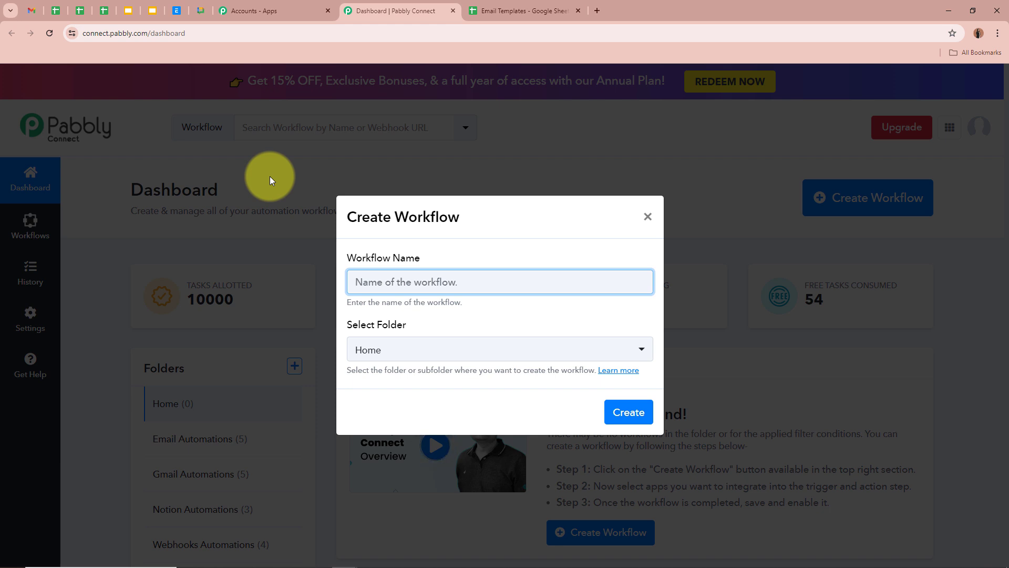
pyautogui.hotkey('ctrl', 'v')
pyautogui.click(338, 283)
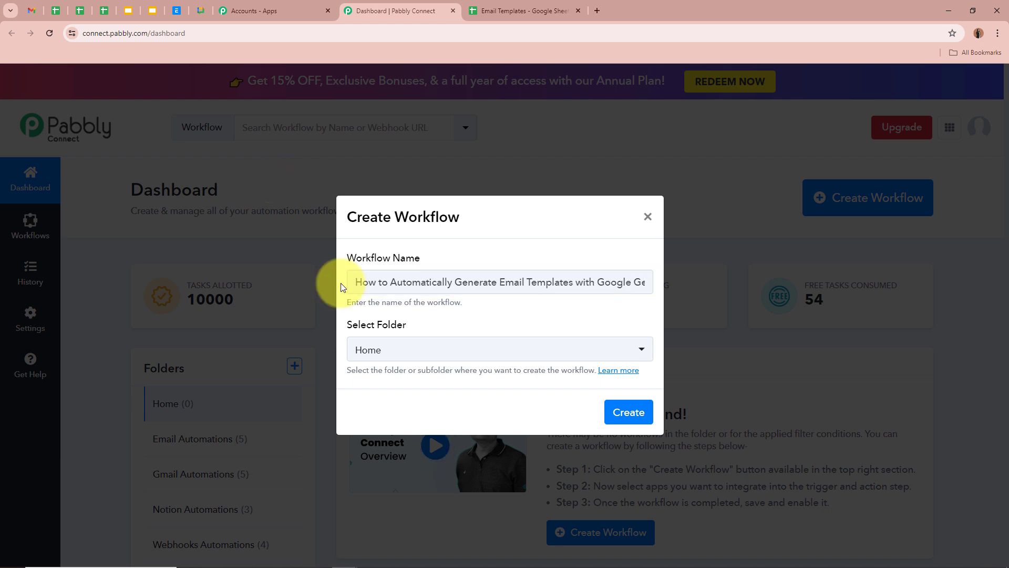
pyautogui.moveTo(474, 283); pyautogui.dragTo(661, 288)
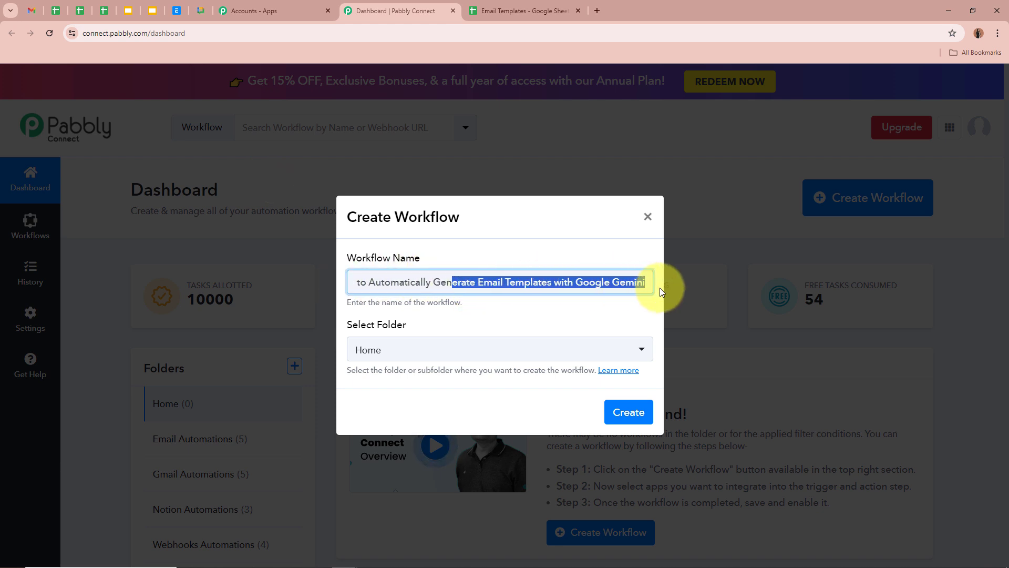
pyautogui.click(636, 241)
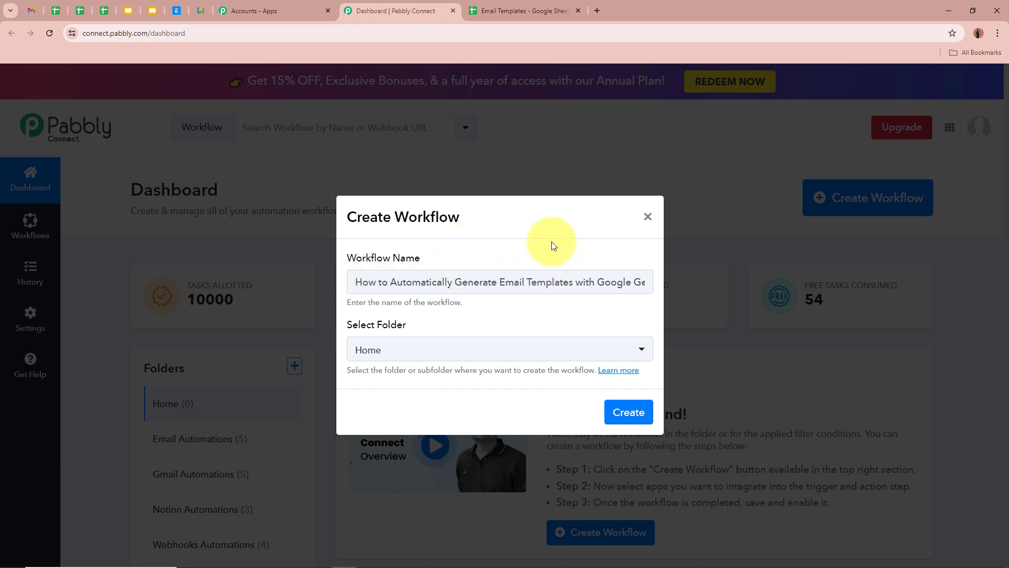
pyautogui.moveTo(343, 325); pyautogui.dragTo(421, 327)
pyautogui.click(421, 327)
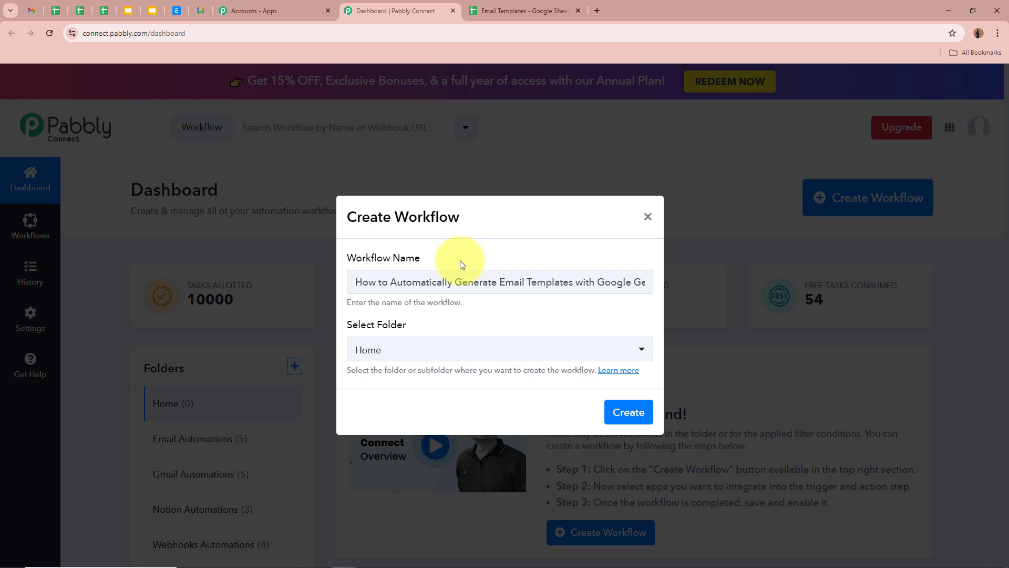
pyautogui.click(613, 350)
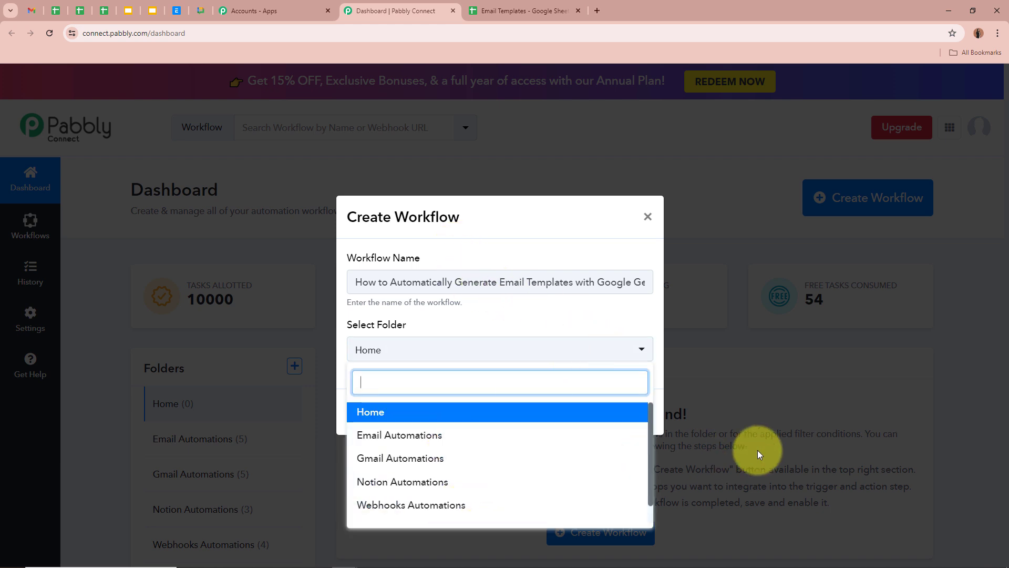
pyautogui.click(489, 439)
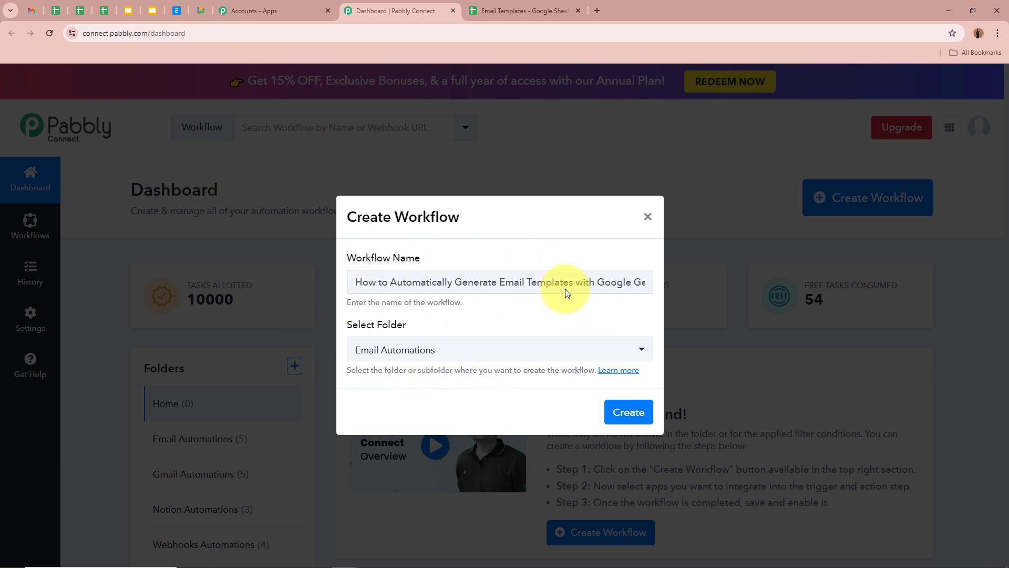
pyautogui.click(641, 413)
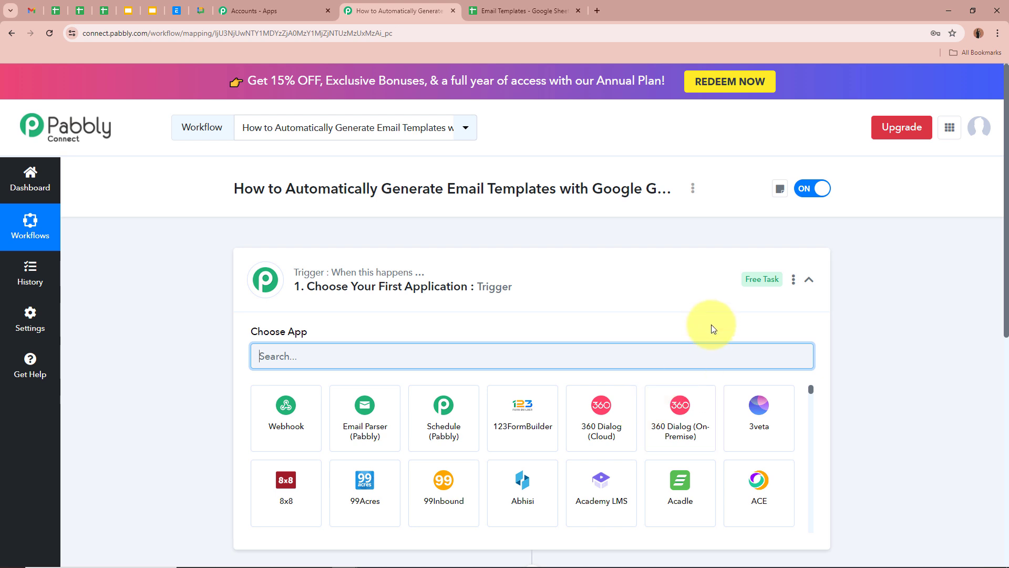
# Search 'Google' in the trigger's Choose App list and pick Google Sheets as the trigger app.
pyautogui.doubleClick(260, 187)
pyautogui.moveTo(271, 185); pyautogui.dragTo(634, 202)
pyautogui.click(624, 275)
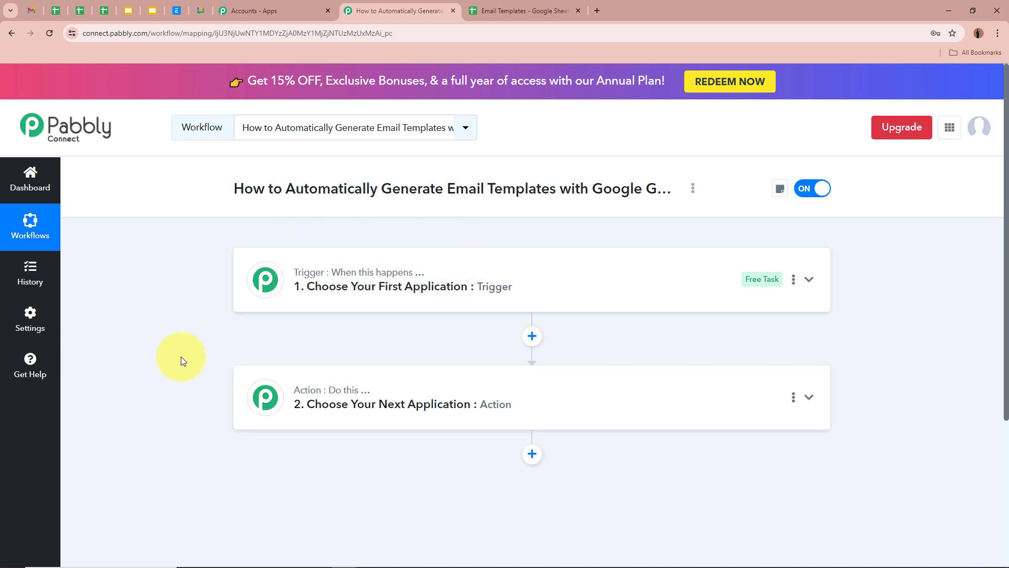
pyautogui.click(809, 280)
pyautogui.click(421, 360)
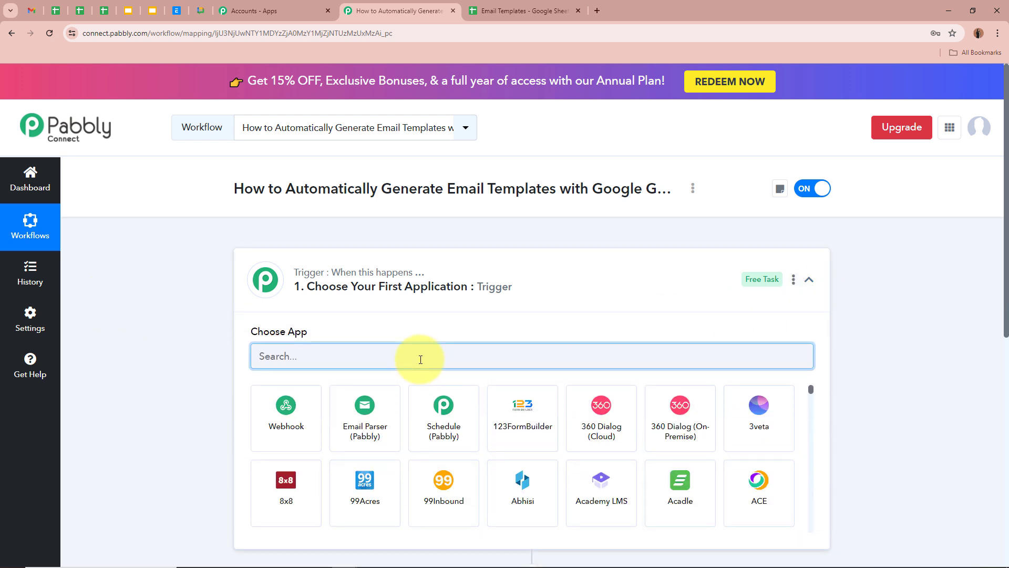
pyautogui.write('Google')
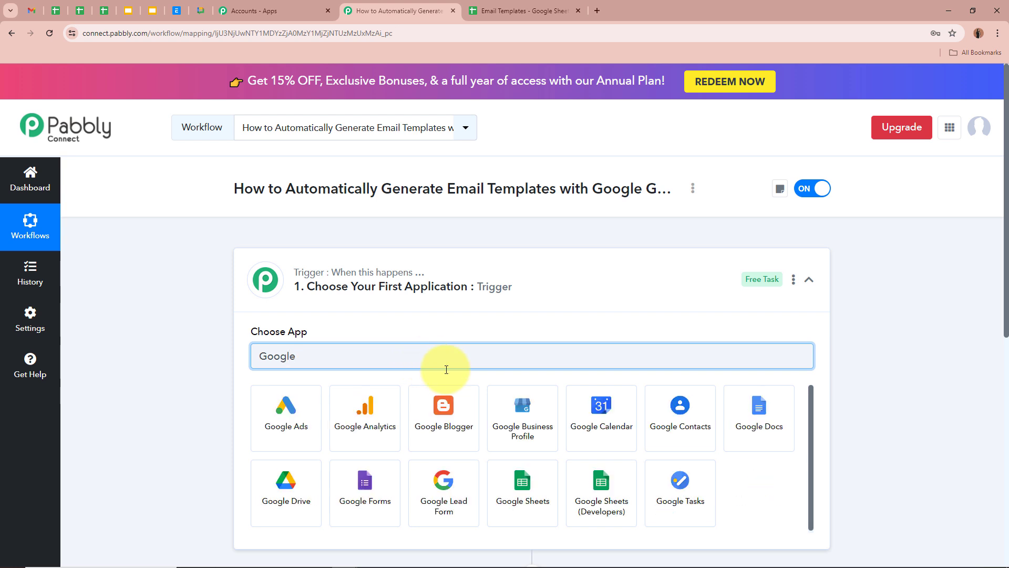
pyautogui.click(519, 494)
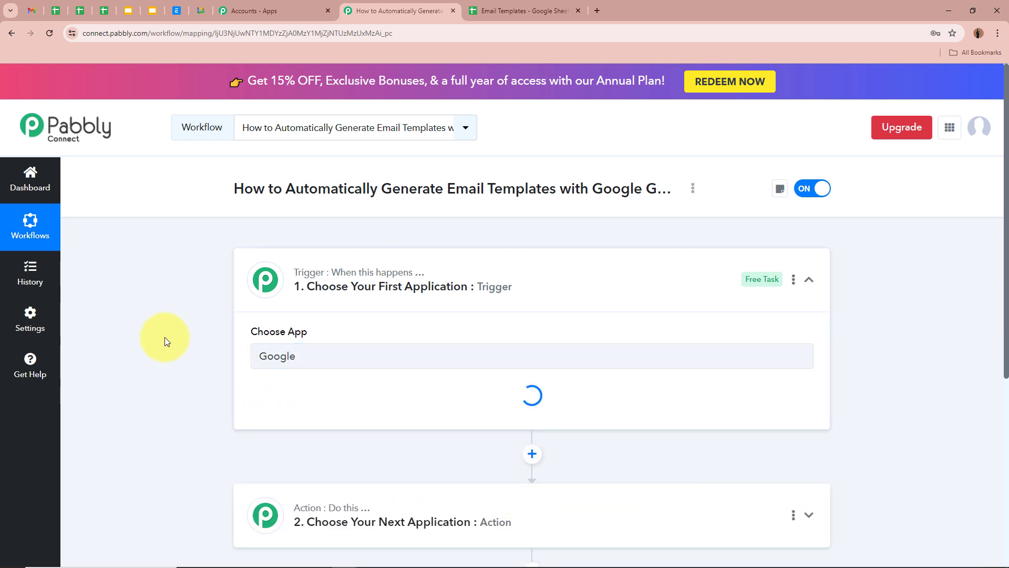
pyautogui.click(518, 11)
# Review the empty Email Subject, Email Content Description and Email Template cells A2, B2 and C2.
pyautogui.click(209, 242)
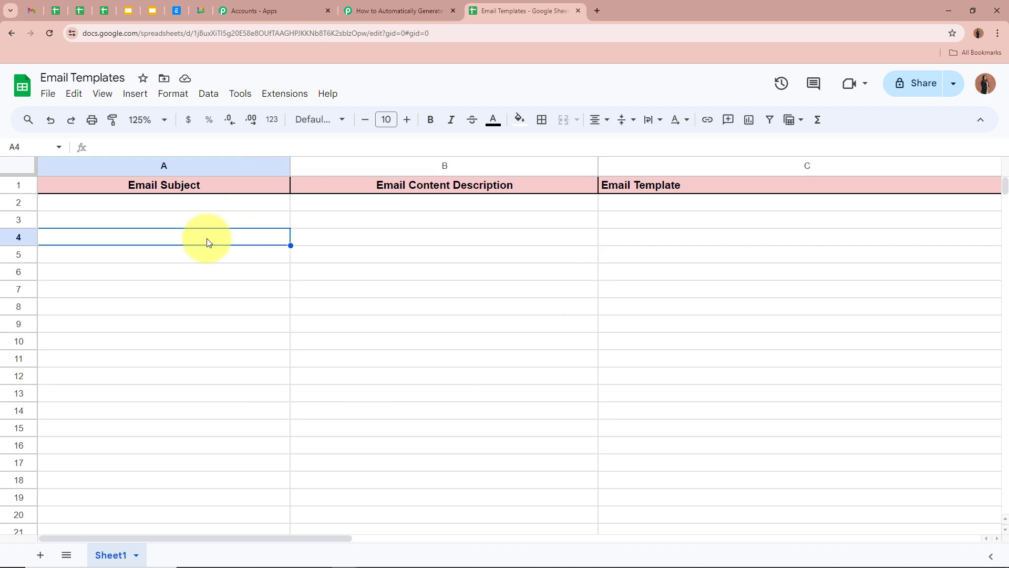
pyautogui.click(176, 207)
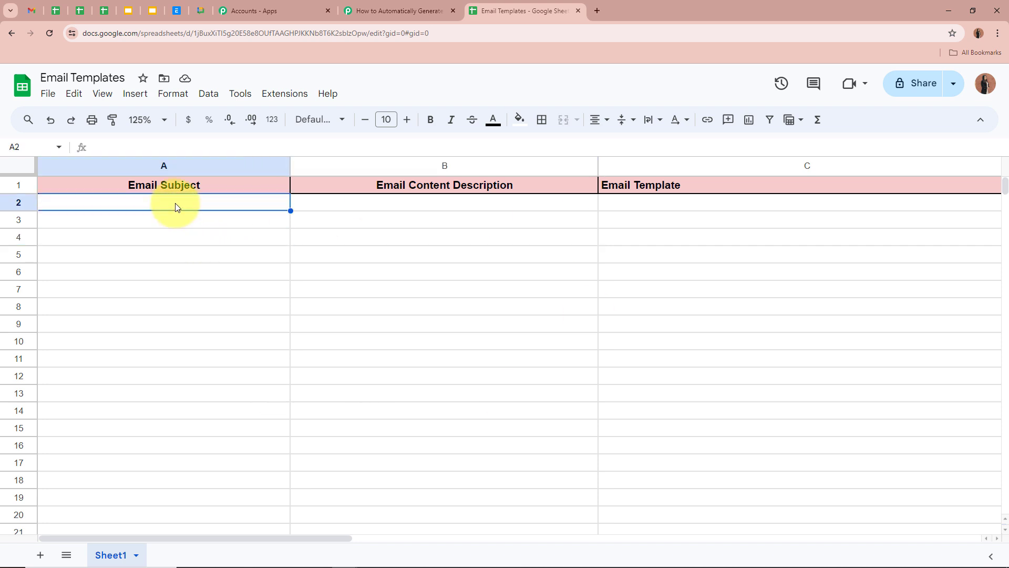
pyautogui.click(372, 209)
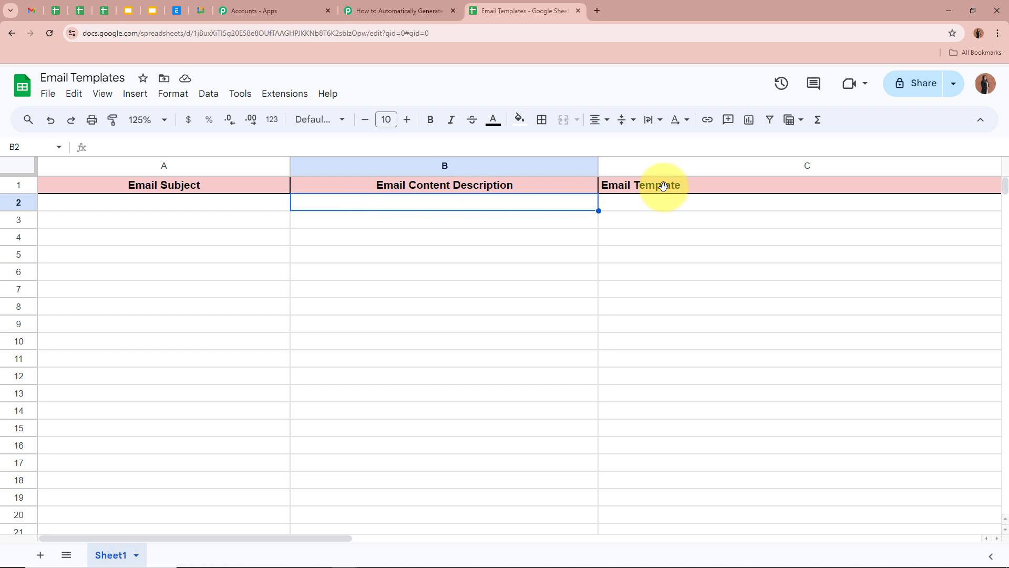
pyautogui.click(691, 207)
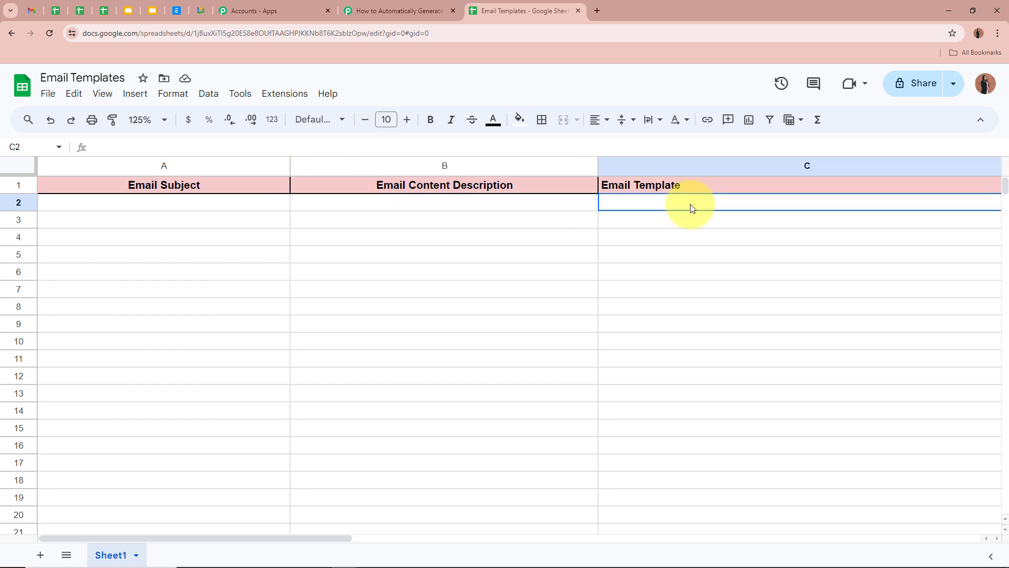
pyautogui.click(162, 204)
pyautogui.click(403, 216)
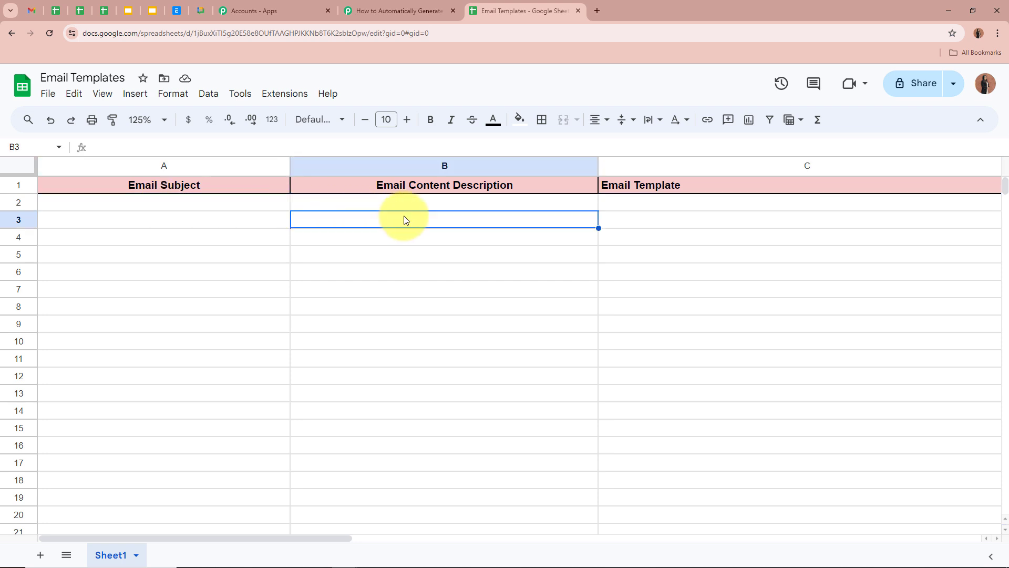
pyautogui.click(402, 209)
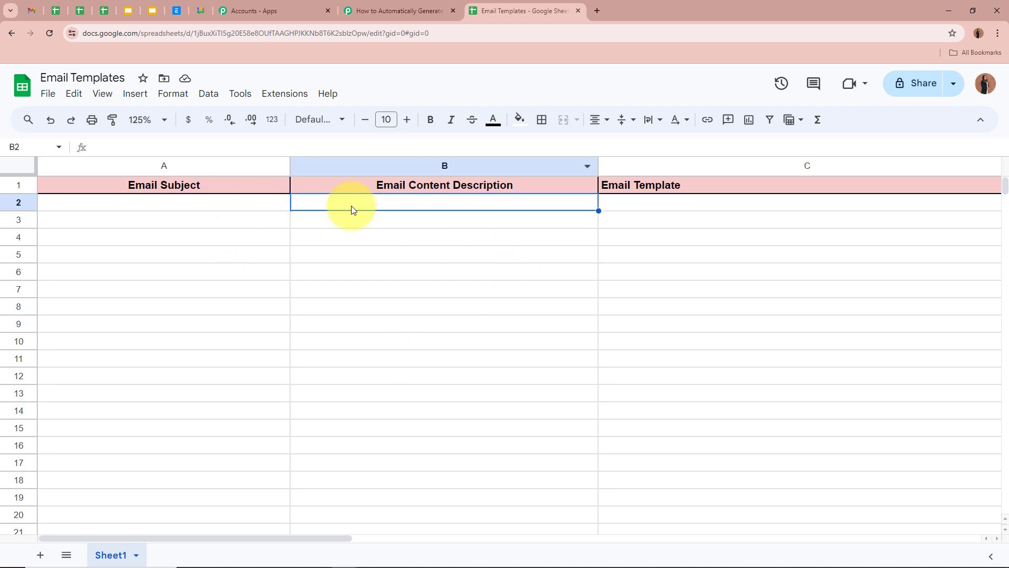
pyautogui.click(700, 211)
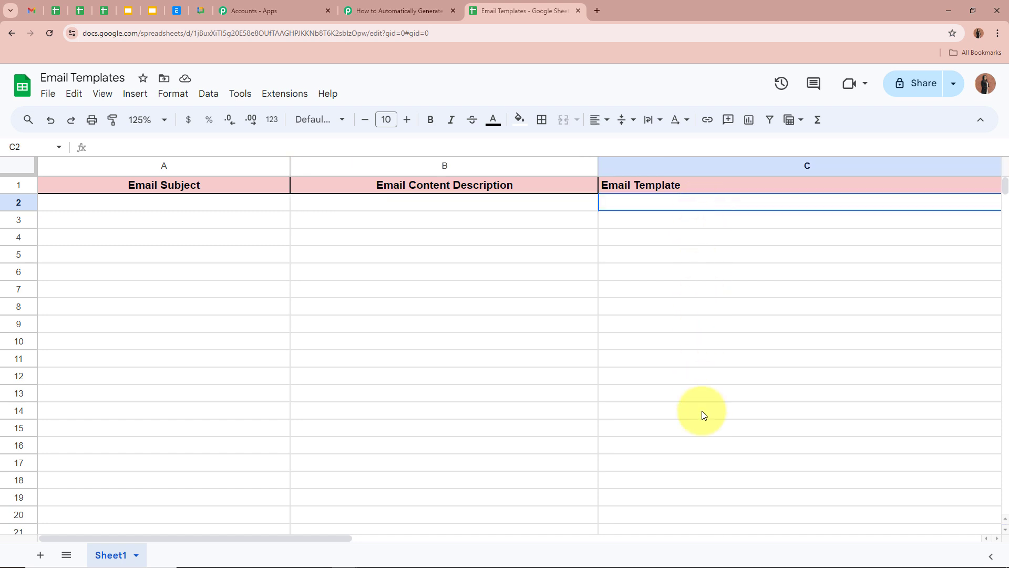
pyautogui.click(376, 347)
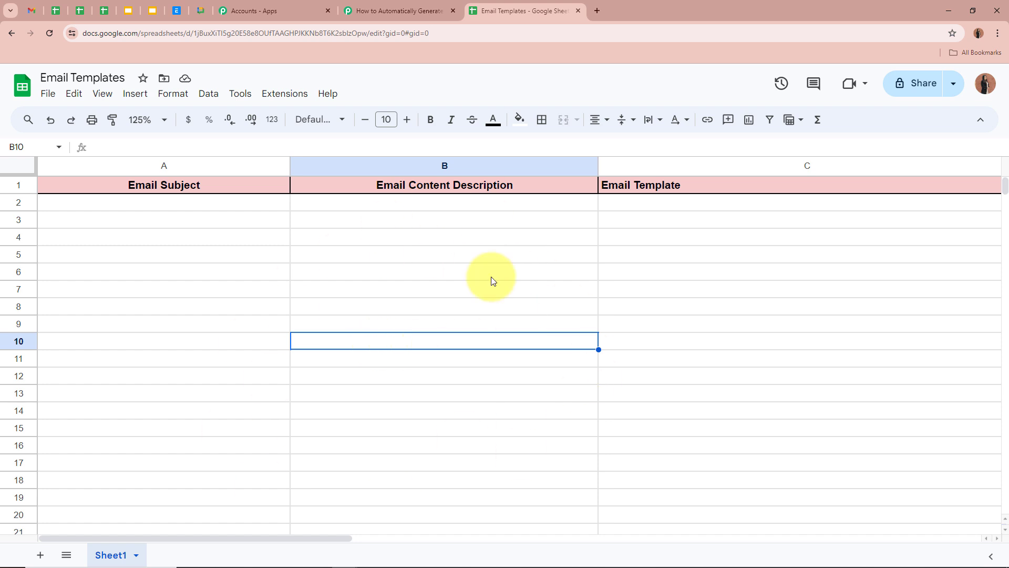
pyautogui.click(418, 11)
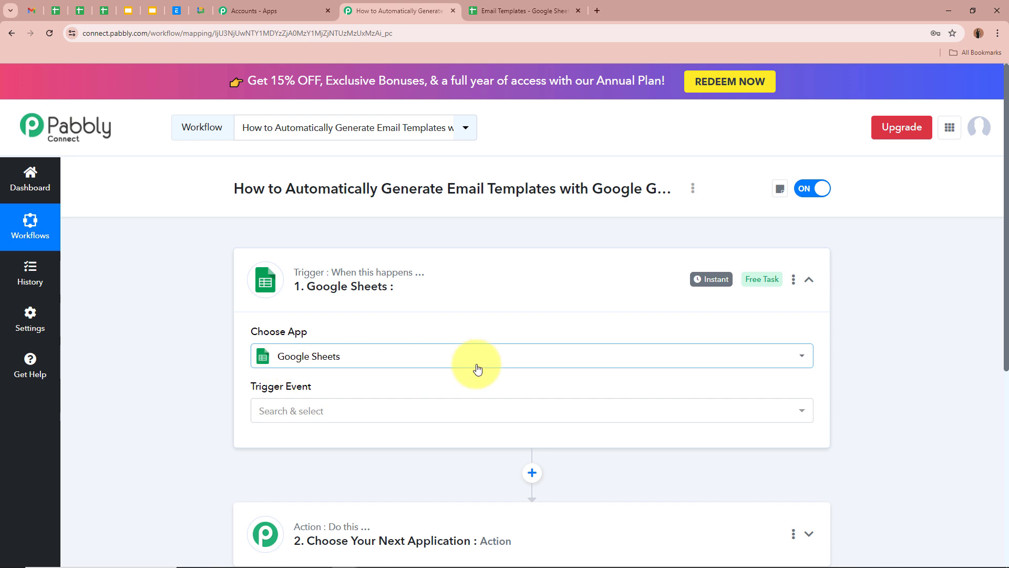
# Set the trigger event to New or Updated Spreadsheet Row, checking the sheet's three columns.
pyautogui.click(354, 415)
pyautogui.click(343, 476)
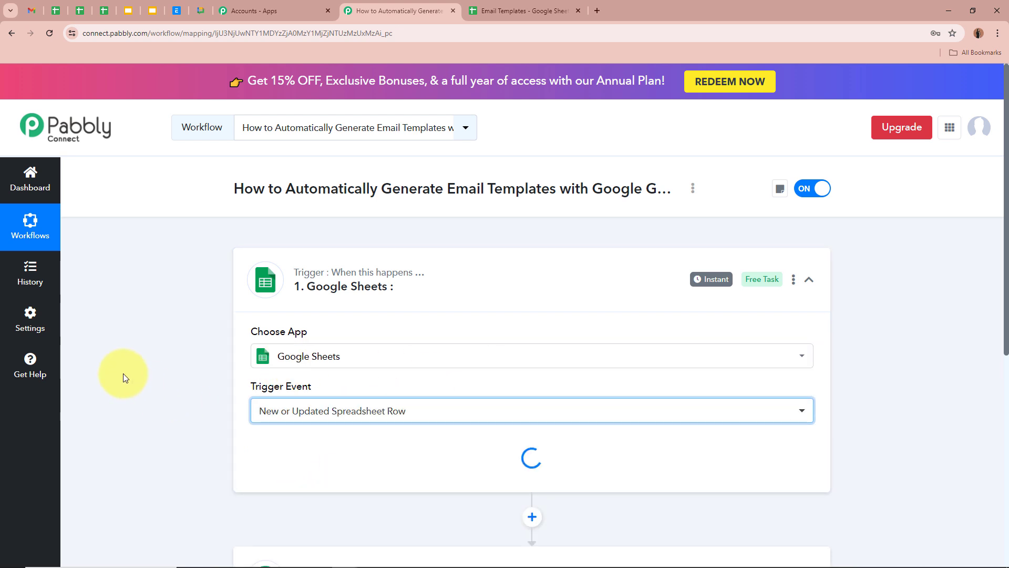
pyautogui.click(537, 8)
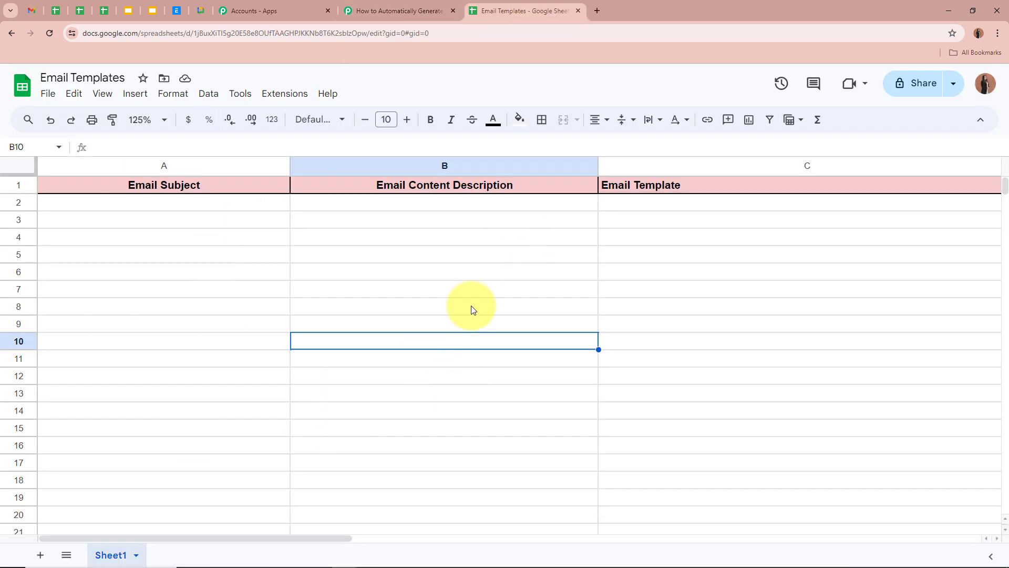
pyautogui.click(190, 203)
pyautogui.click(371, 205)
pyautogui.click(610, 203)
pyautogui.click(398, 11)
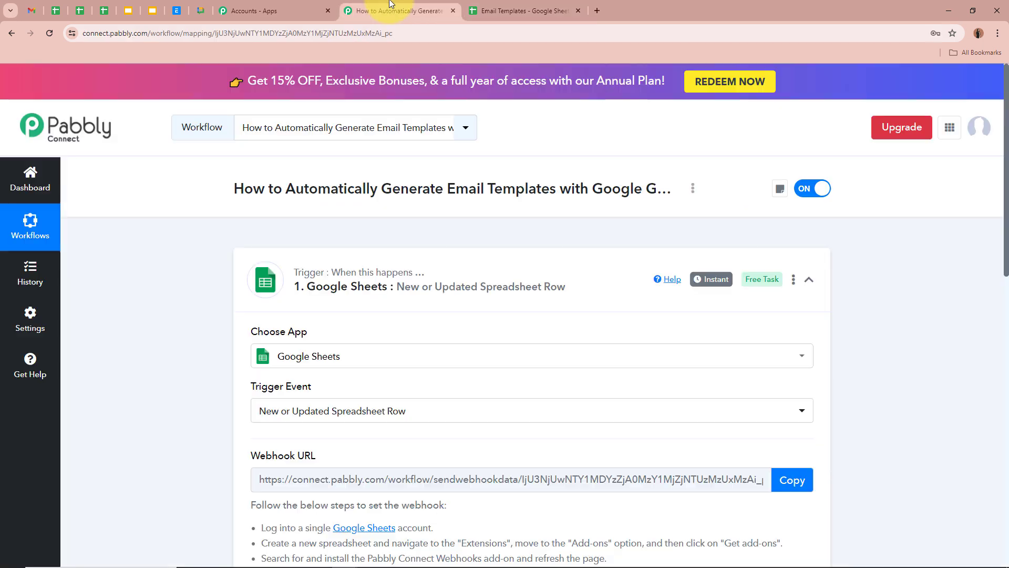
# Copy the trigger's webhook URL and review the webhook setup instructions.
pyautogui.scroll(-2, 125, 333)
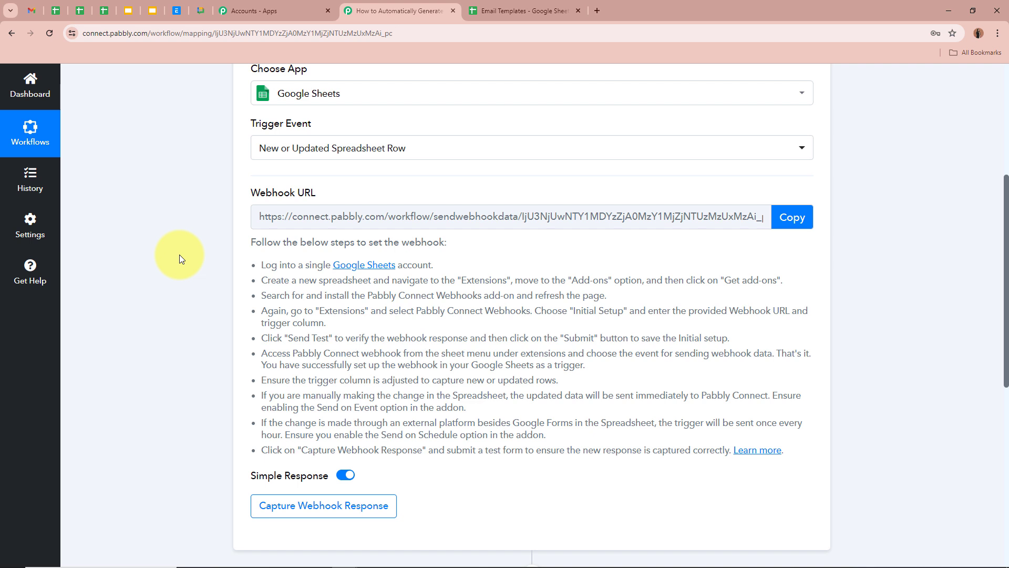
pyautogui.click(787, 221)
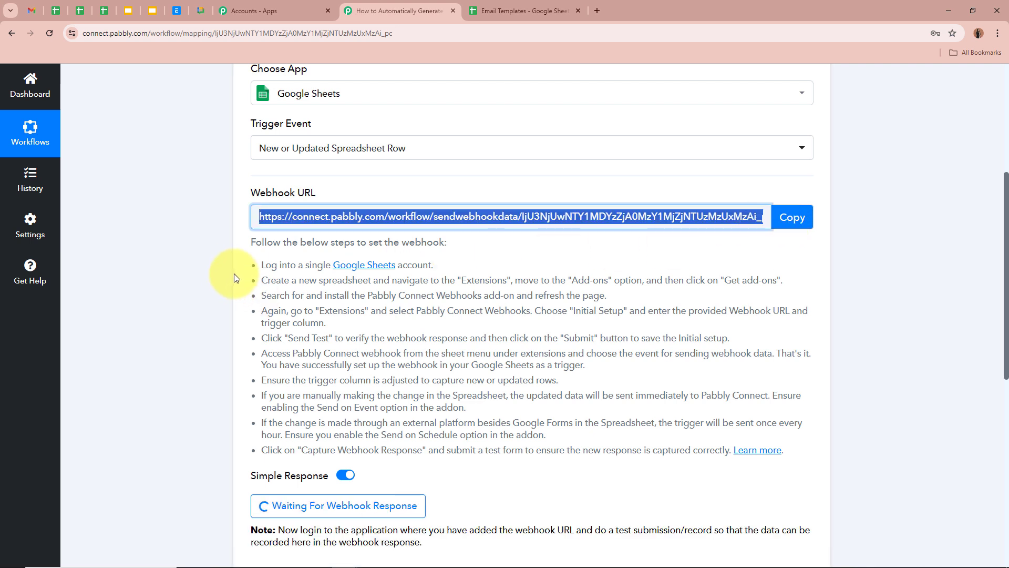
pyautogui.moveTo(248, 240); pyautogui.dragTo(738, 446)
pyautogui.click(703, 391)
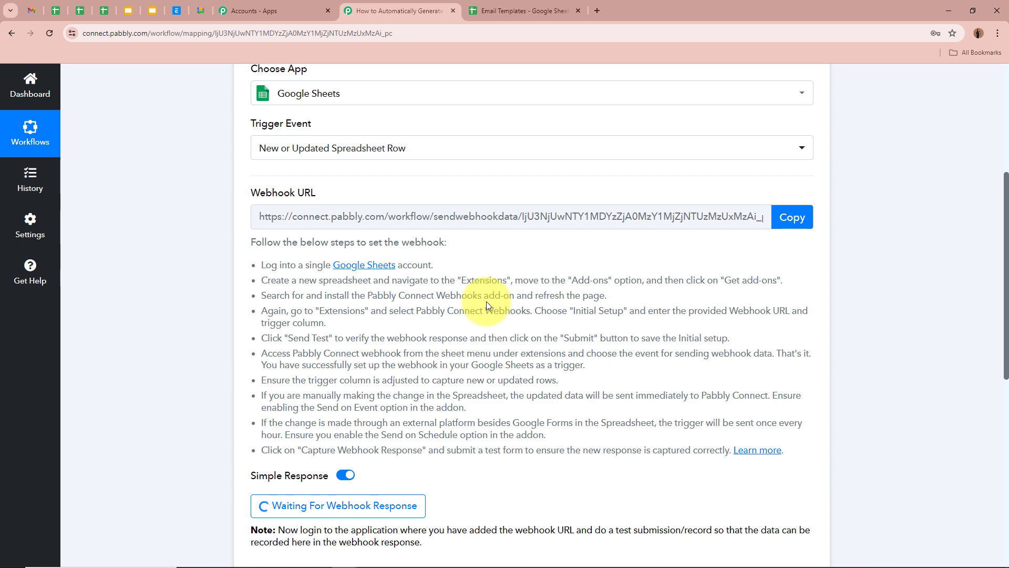
# Go over the Email Subject, Email Content Description and Email Template columns in the spreadsheet.
pyautogui.click(520, 10)
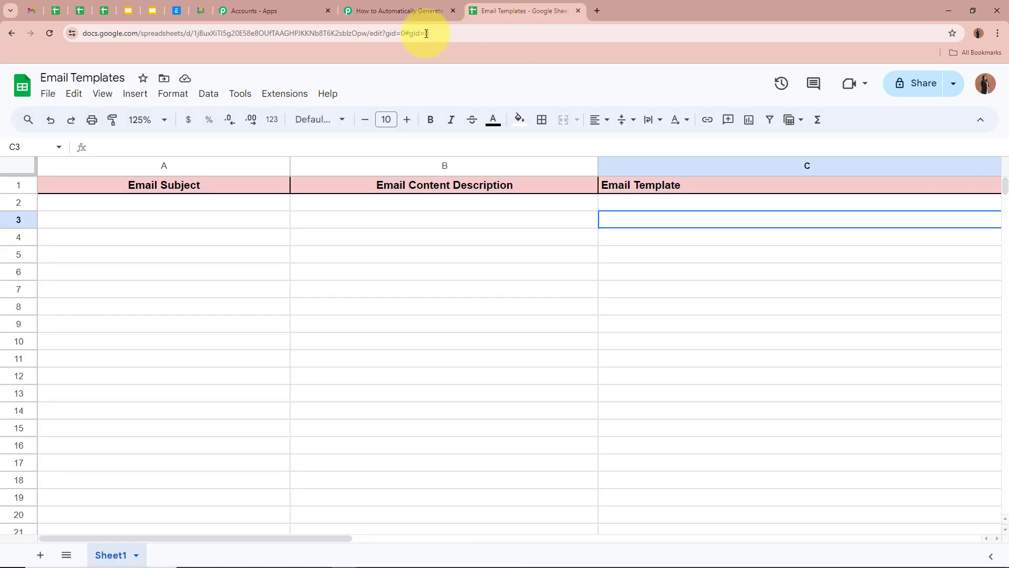
pyautogui.click(348, 268)
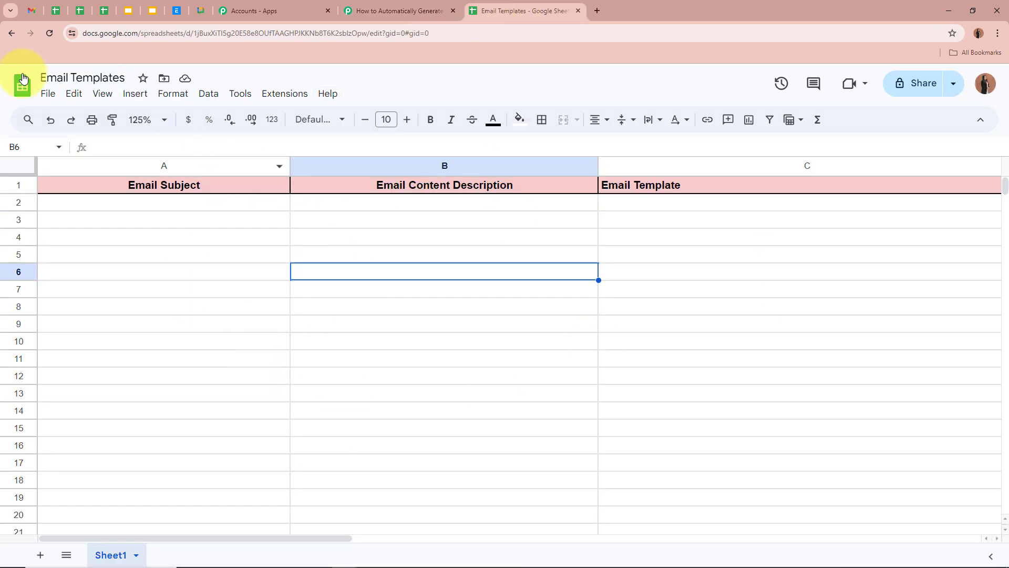
pyautogui.click(110, 304)
pyautogui.click(151, 204)
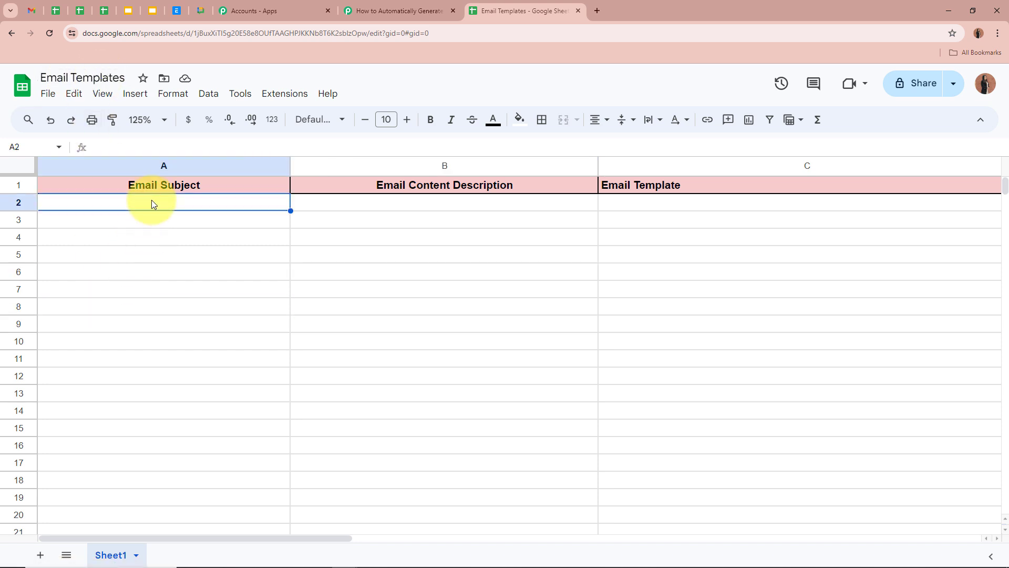
pyautogui.click(434, 200)
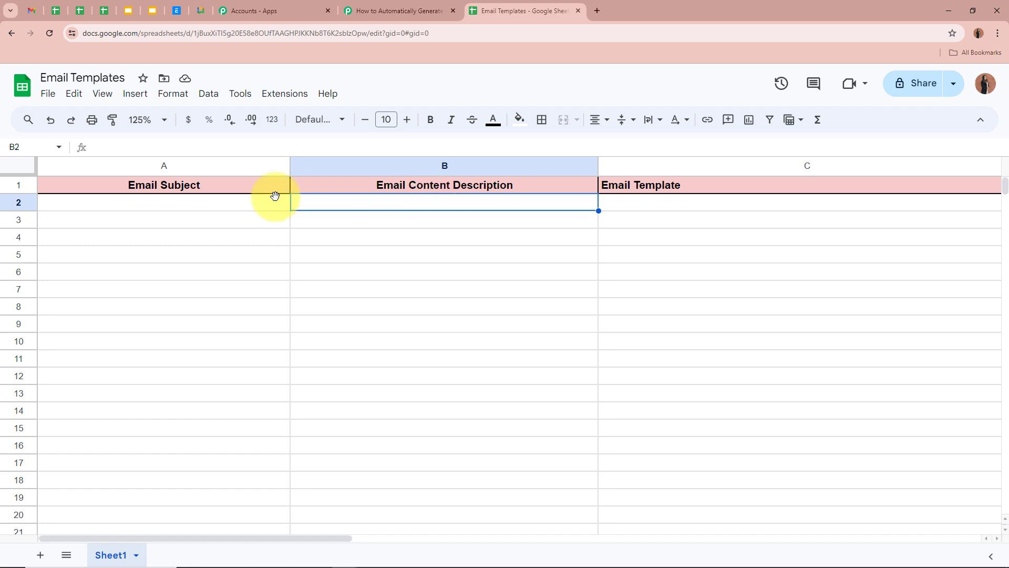
pyautogui.click(699, 206)
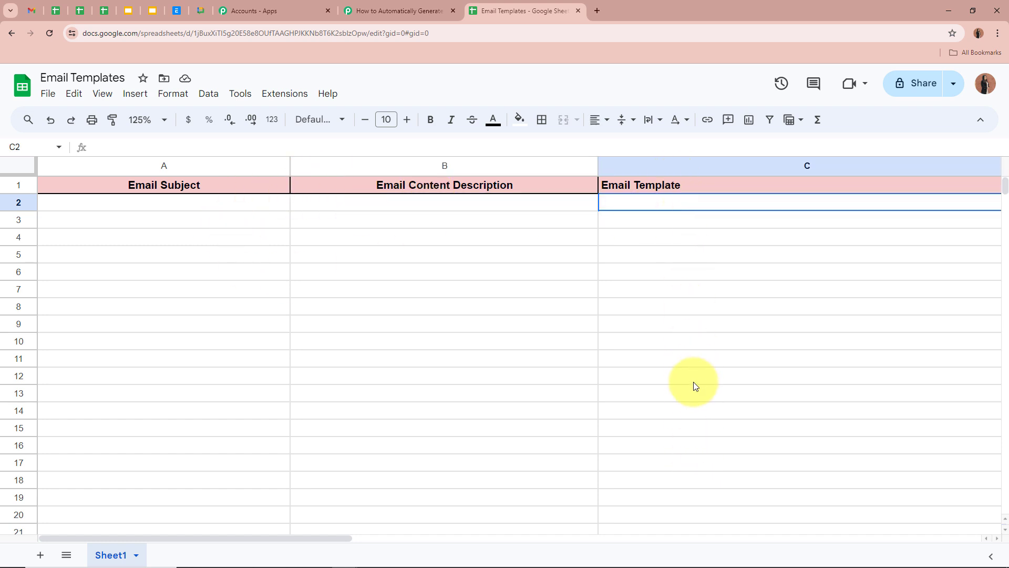
pyautogui.click(394, 203)
pyautogui.click(409, 315)
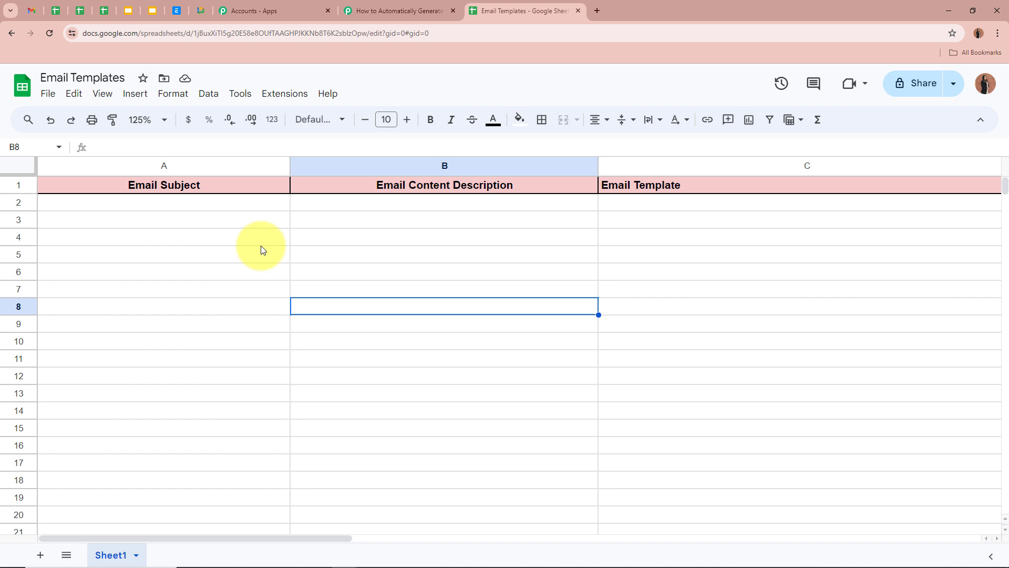
# Find Pabbly Connect Webhooks under Get add-ons, confirm it's installed, then close the Marketplace and reload.
pyautogui.click(291, 97)
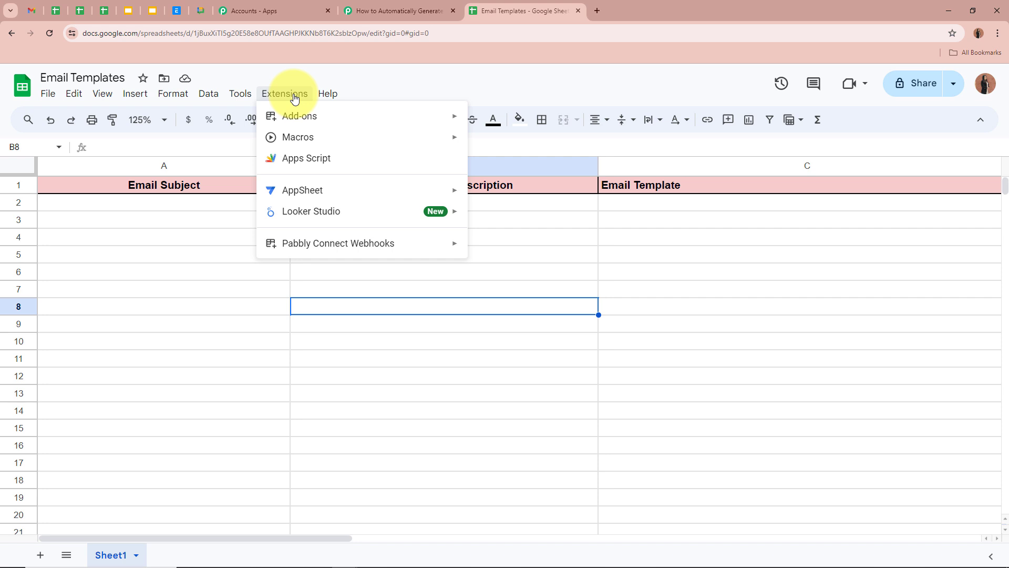
pyautogui.moveTo(269, 119)
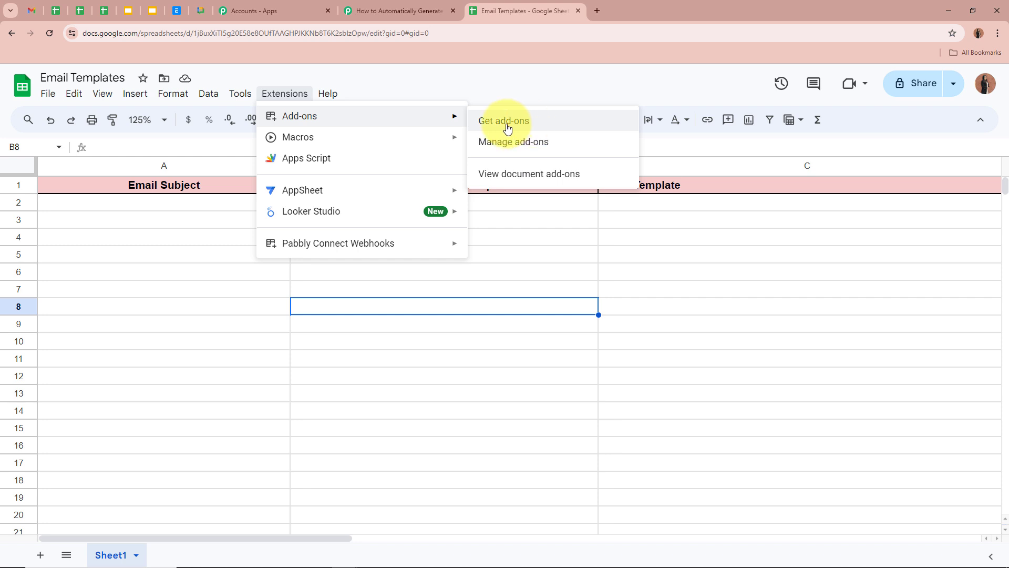
pyautogui.click(568, 141)
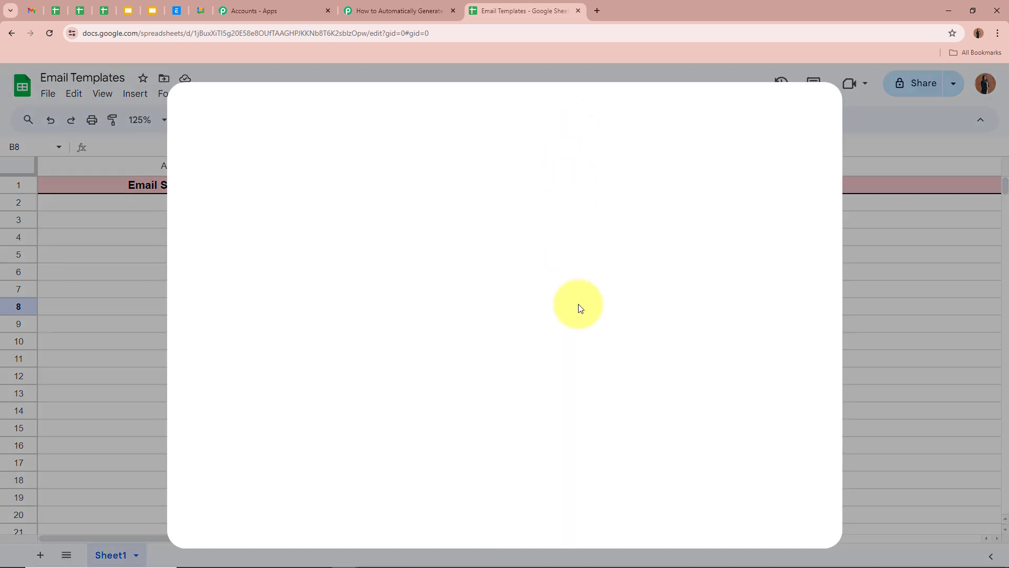
pyautogui.click(591, 119)
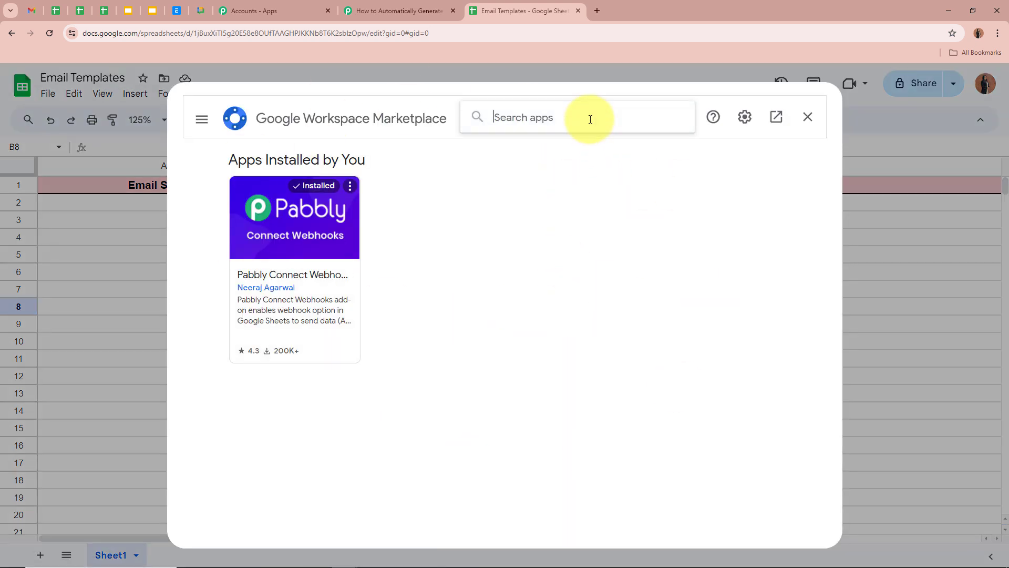
pyautogui.write('Pabbl')
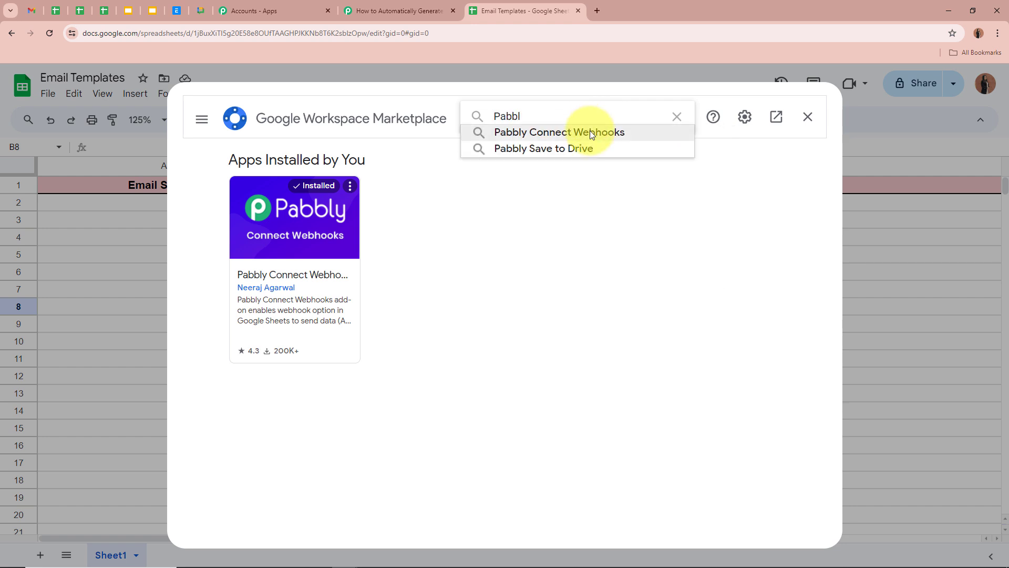
pyautogui.click(590, 132)
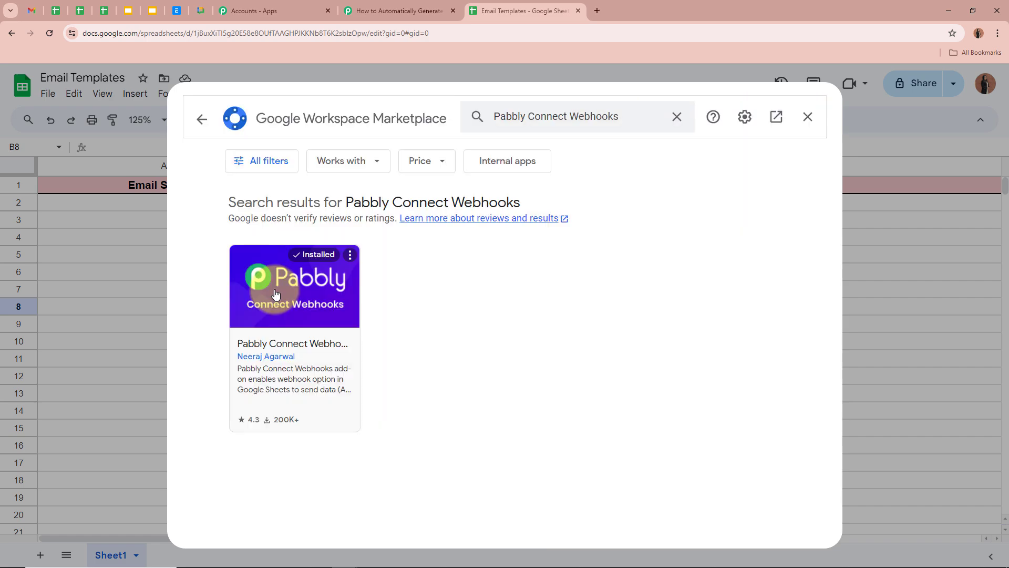
pyautogui.click(274, 293)
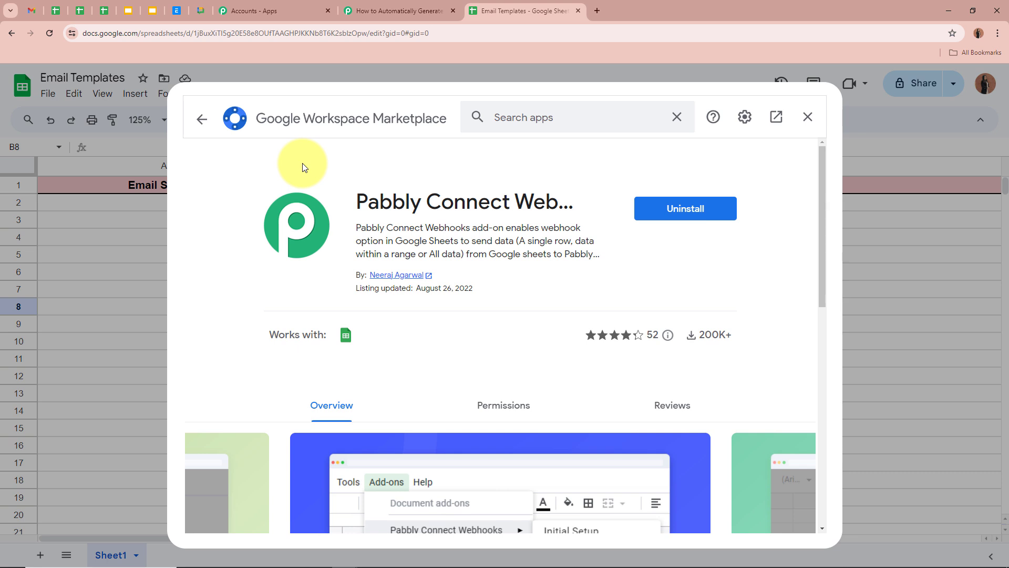
pyautogui.click(809, 119)
pyautogui.click(52, 36)
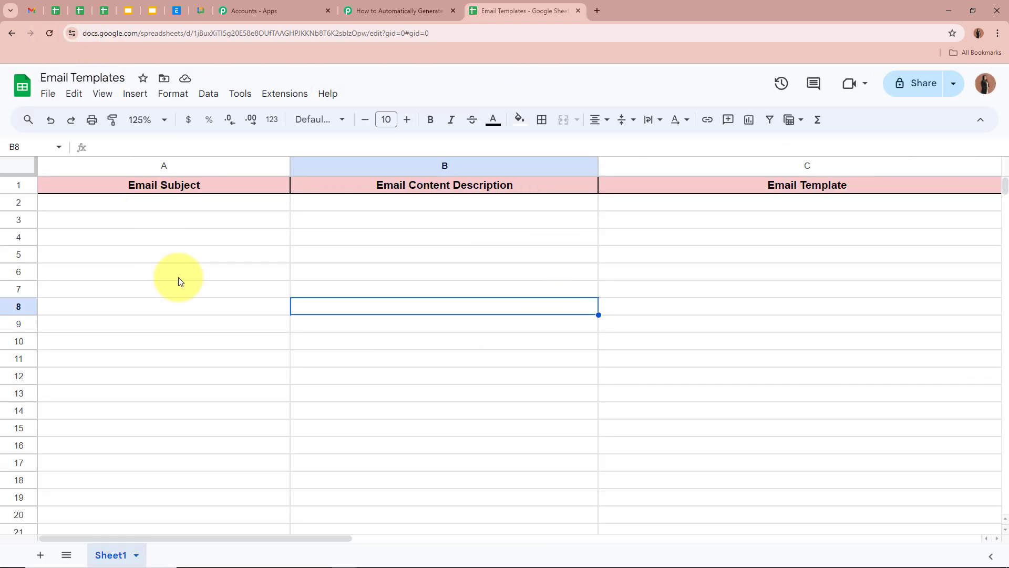
# Paste the Pabbly webhook URL into the add-on's Initial Setup dialog.
pyautogui.click(287, 96)
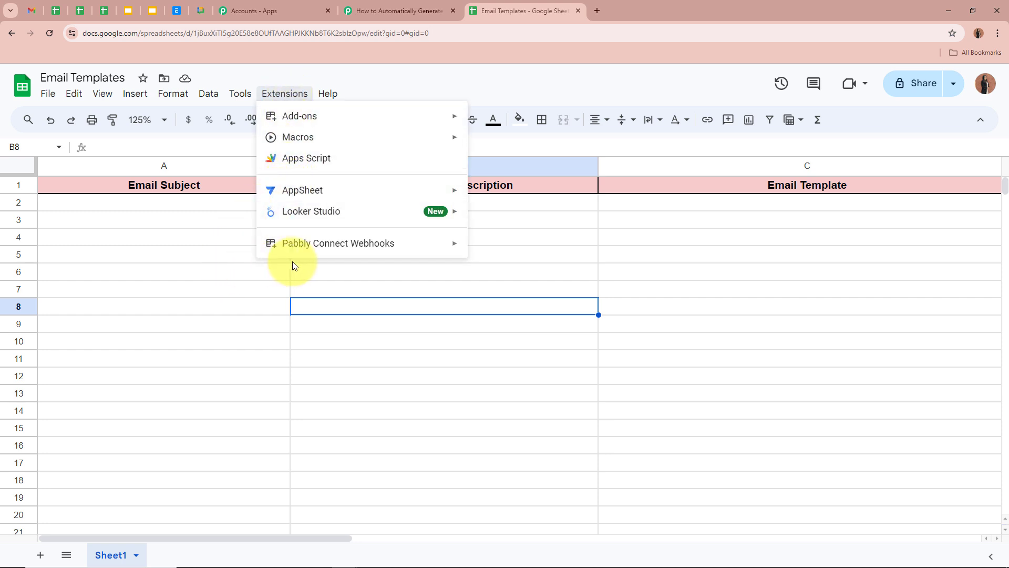
pyautogui.moveTo(356, 246)
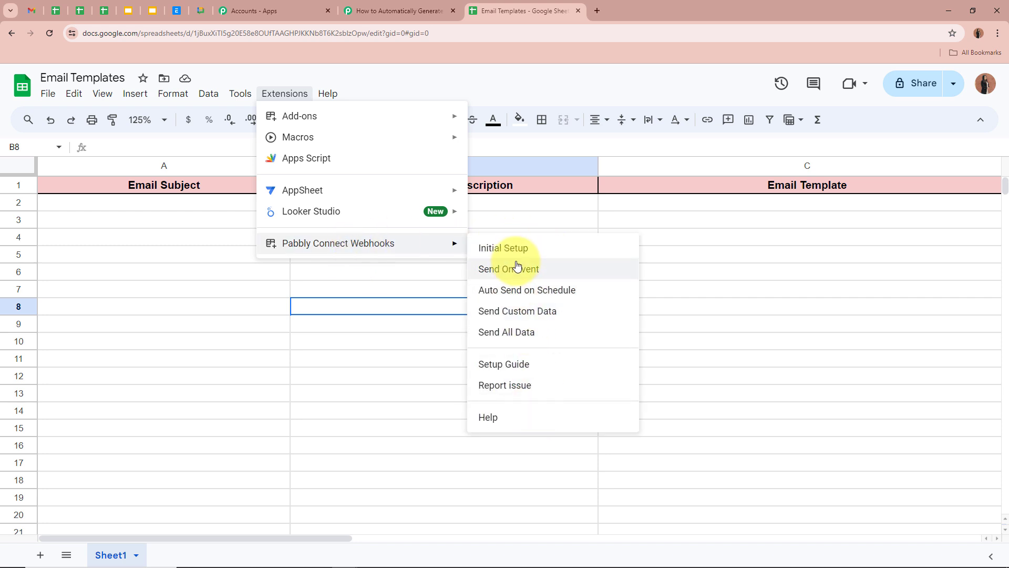
pyautogui.click(498, 247)
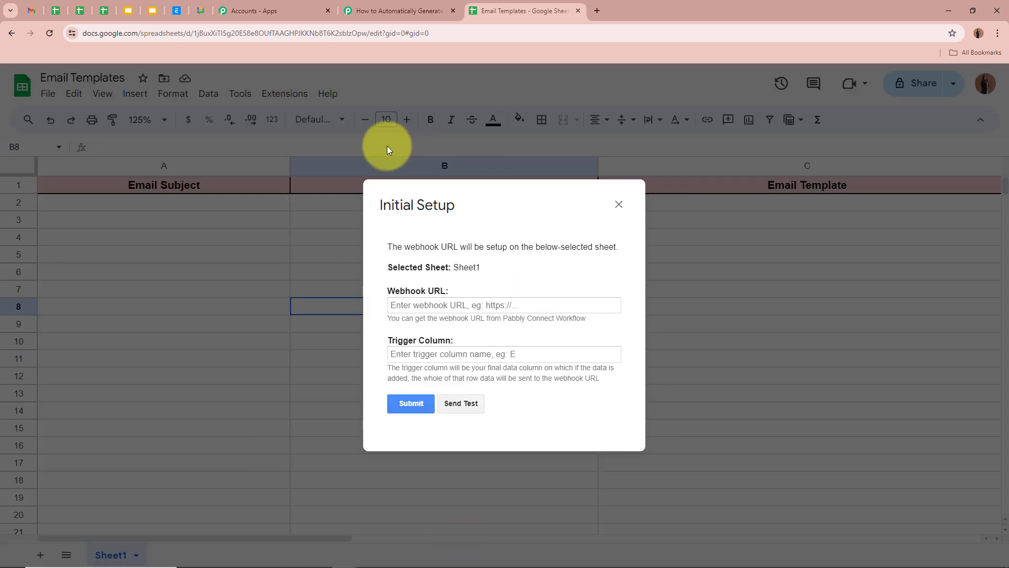
pyautogui.moveTo(388, 292); pyautogui.dragTo(450, 290)
pyautogui.moveTo(388, 339); pyautogui.dragTo(446, 337)
pyautogui.click(442, 305)
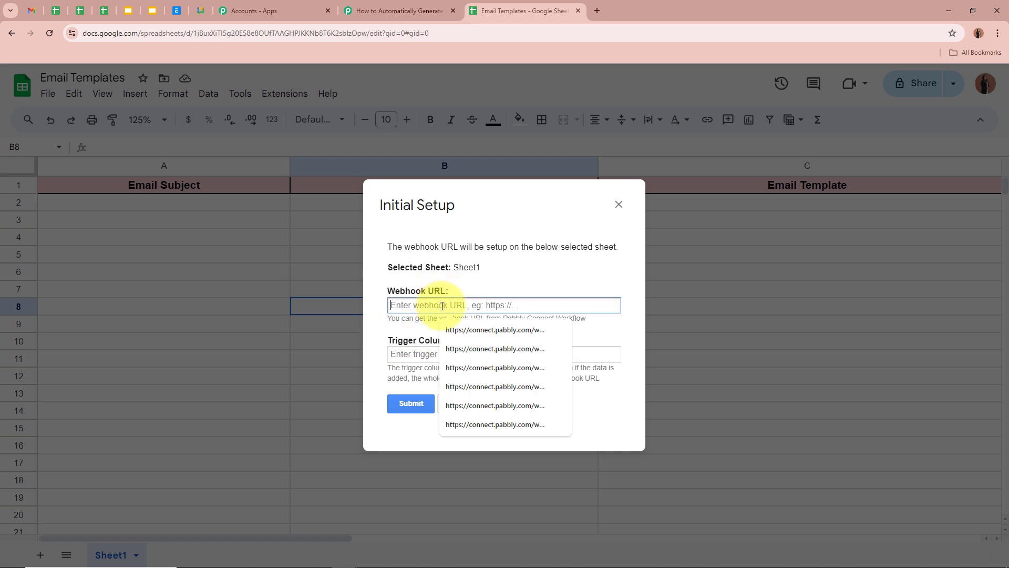
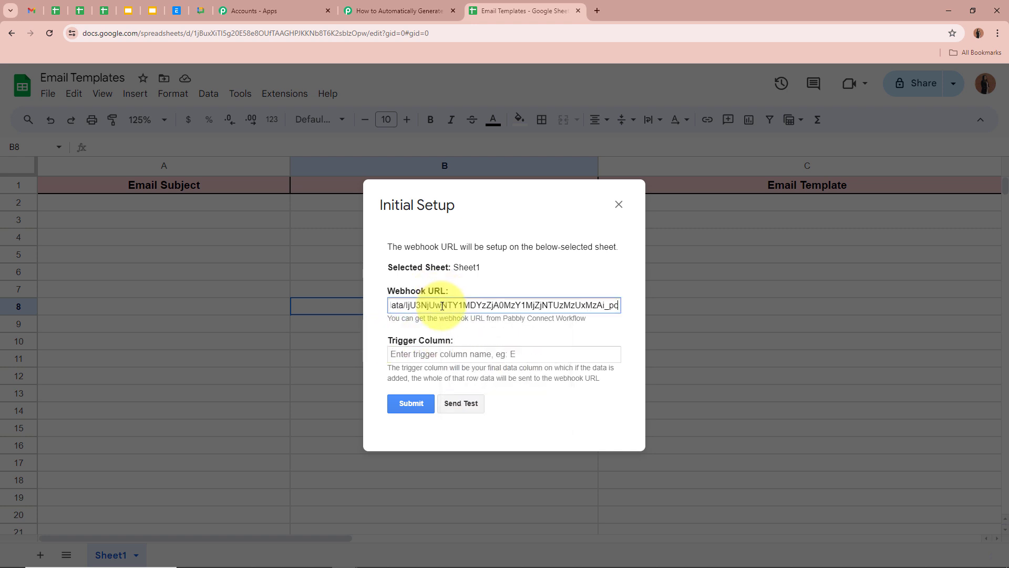
pyautogui.click(488, 330)
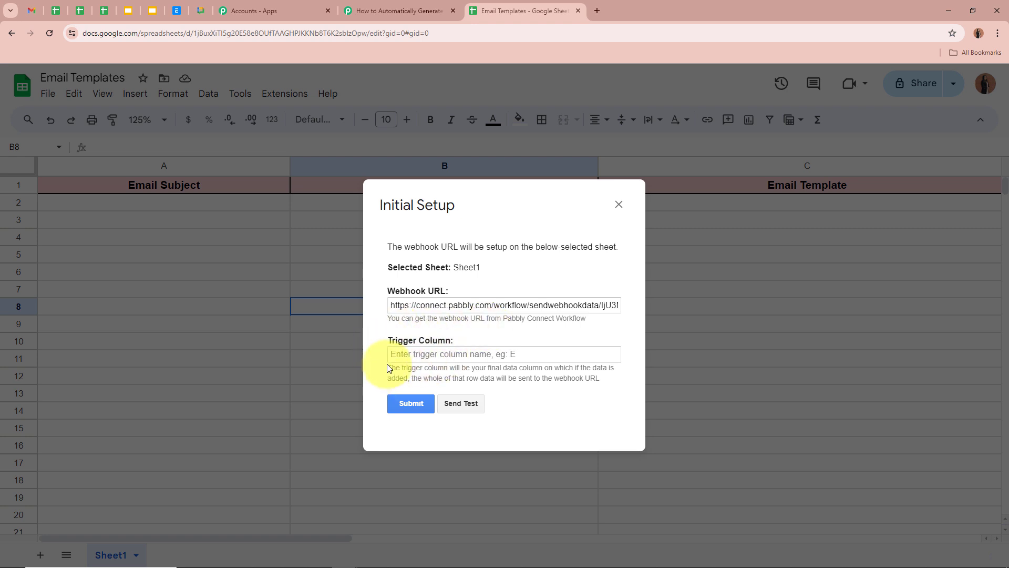
# Set the Trigger Column to B, submit the setup, and close the dialog after the success message.
pyautogui.moveTo(388, 368); pyautogui.dragTo(406, 378)
pyautogui.moveTo(525, 216); pyautogui.dragTo(758, 256)
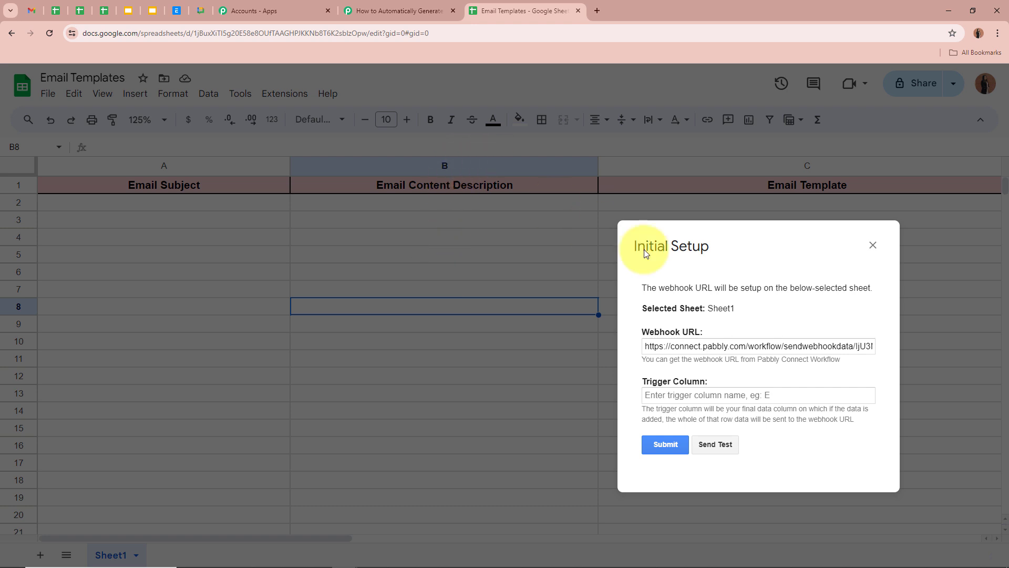
pyautogui.moveTo(679, 246); pyautogui.dragTo(727, 253)
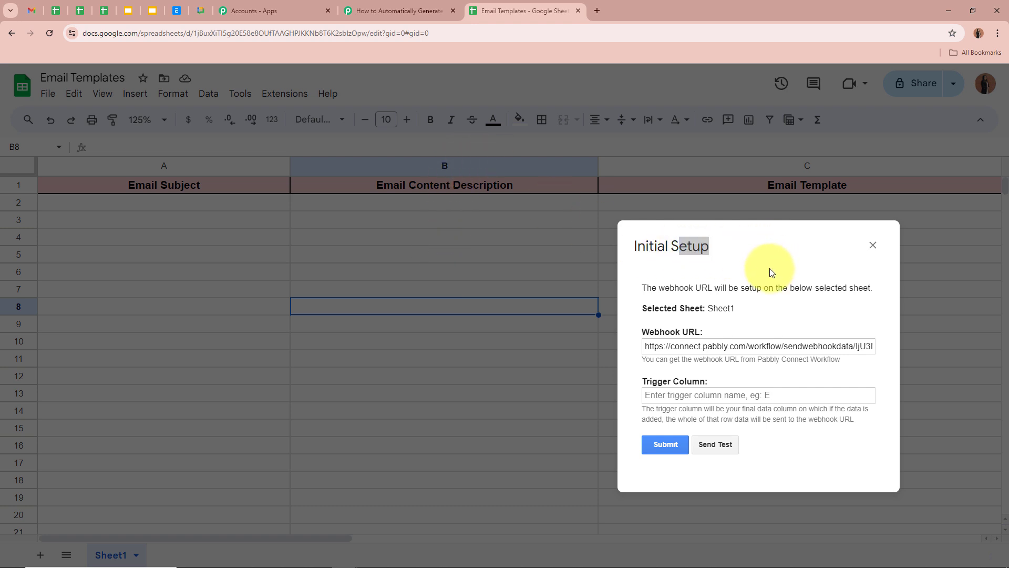
pyautogui.moveTo(695, 288); pyautogui.dragTo(757, 266)
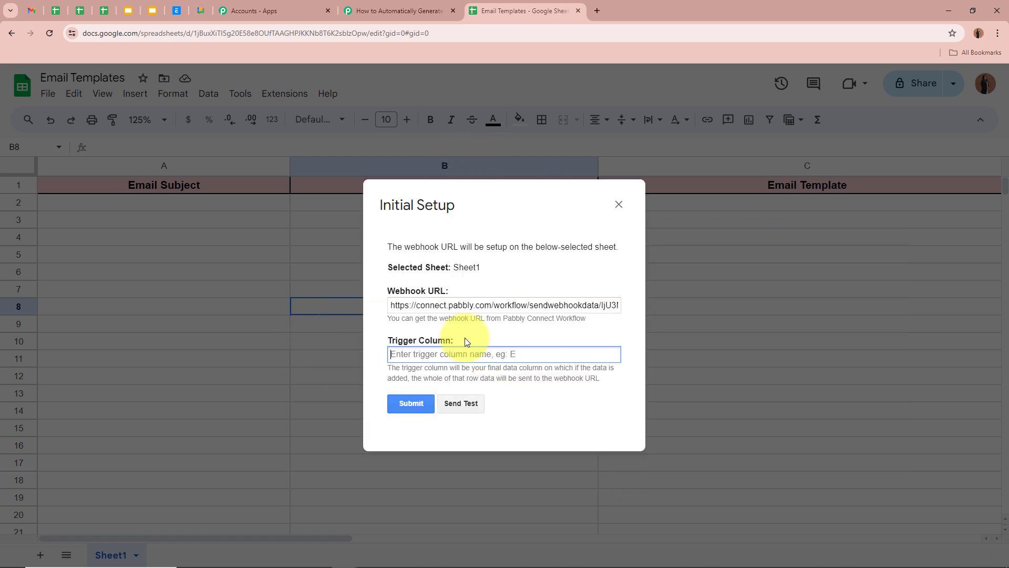
pyautogui.write('B')
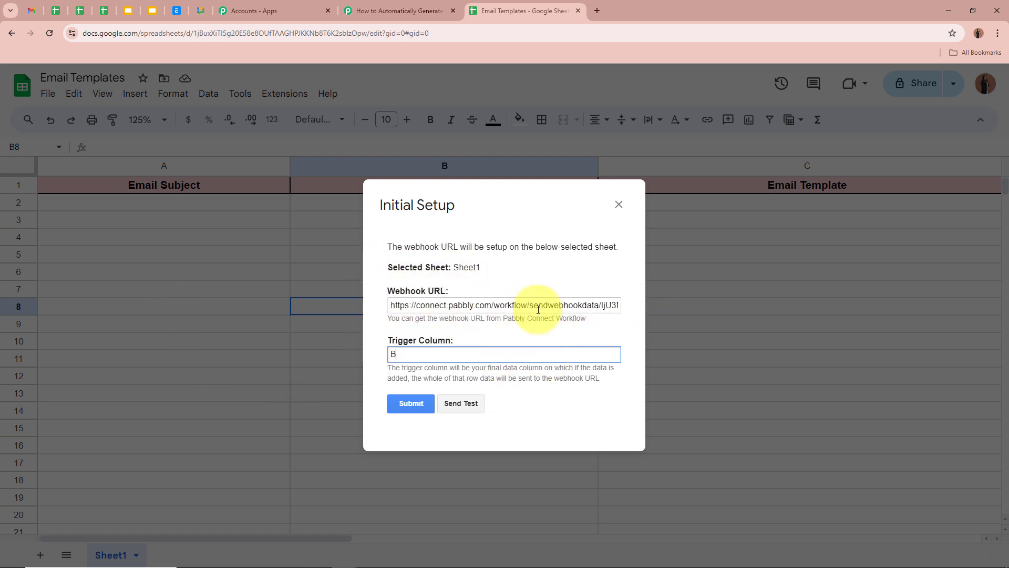
pyautogui.click(403, 405)
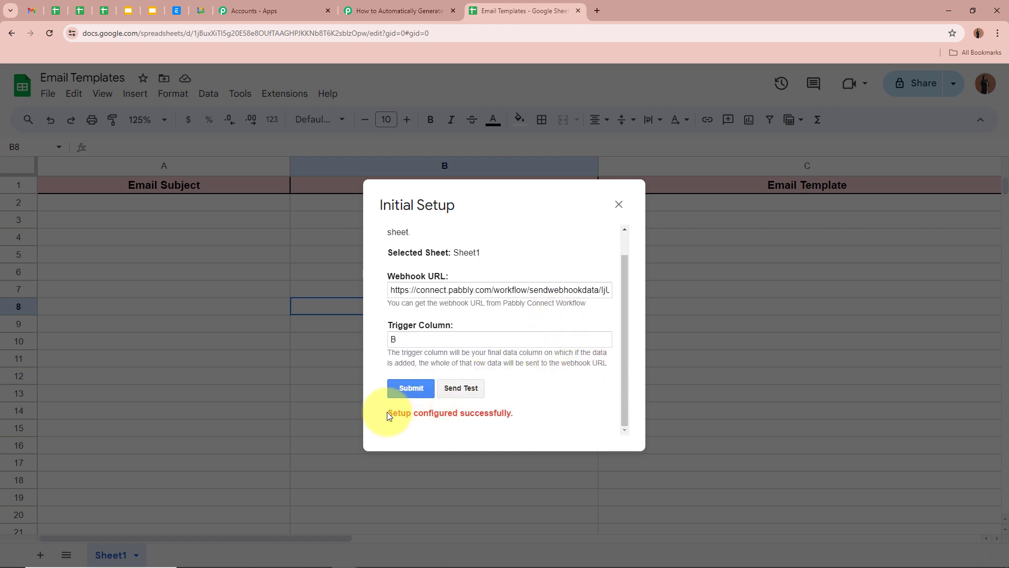
pyautogui.moveTo(388, 415); pyautogui.dragTo(537, 417)
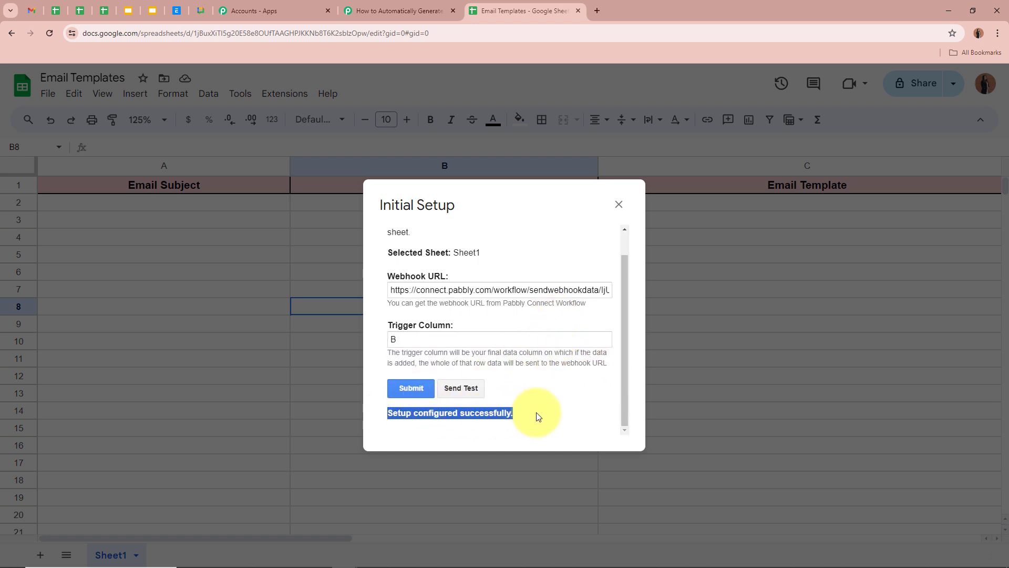
pyautogui.click(500, 411)
pyautogui.click(619, 204)
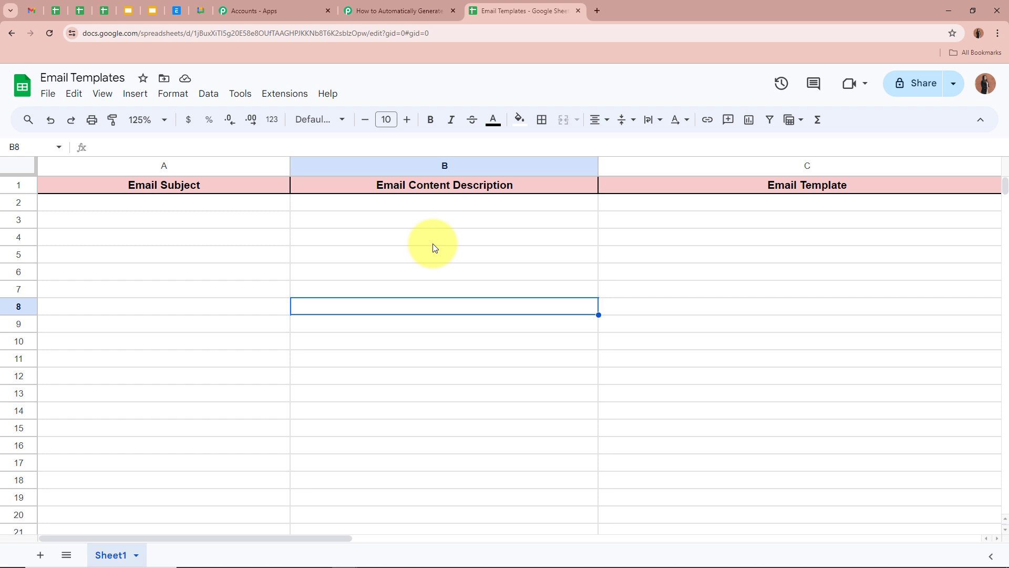
# Enable Send On Event in the Pabbly Connect Webhooks add-on menu and confirm it's checked.
pyautogui.click(278, 93)
pyautogui.moveTo(398, 245)
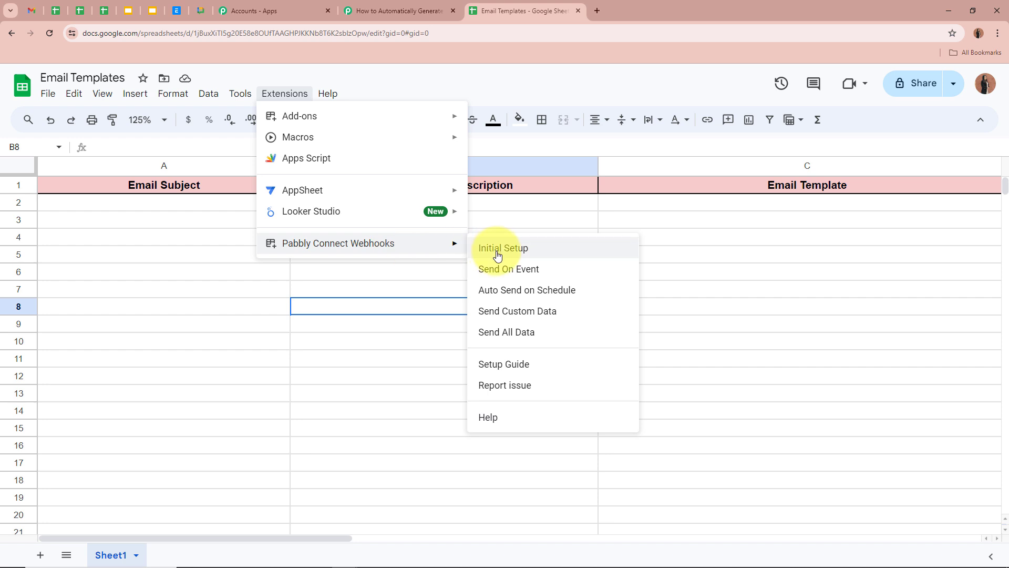
pyautogui.click(492, 268)
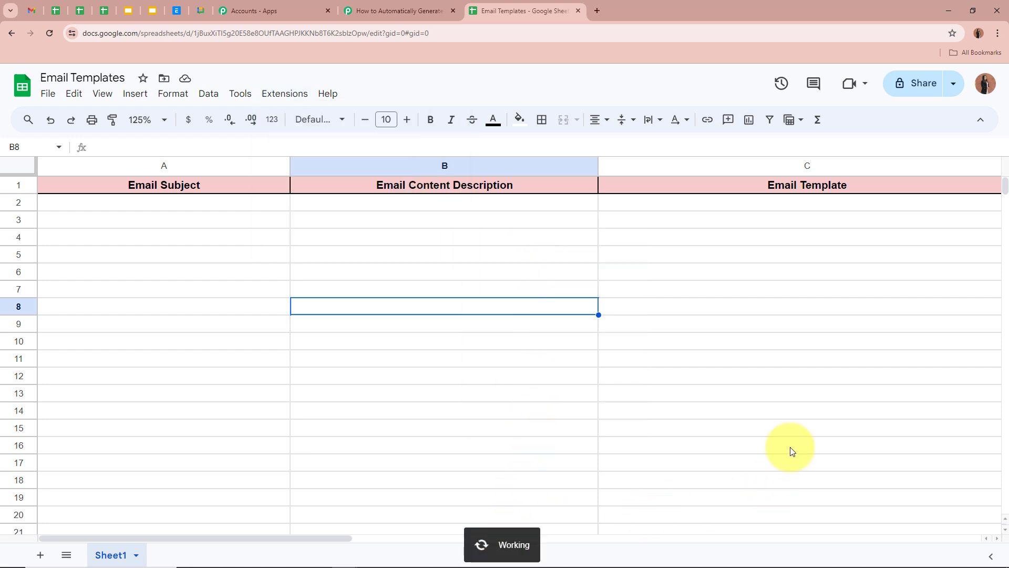
pyautogui.click(298, 99)
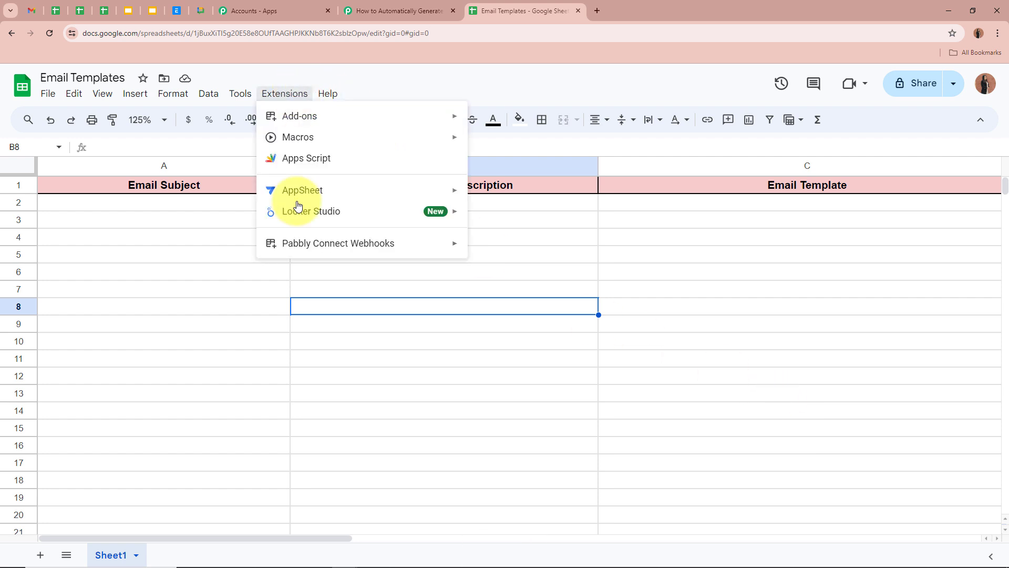
pyautogui.moveTo(309, 247)
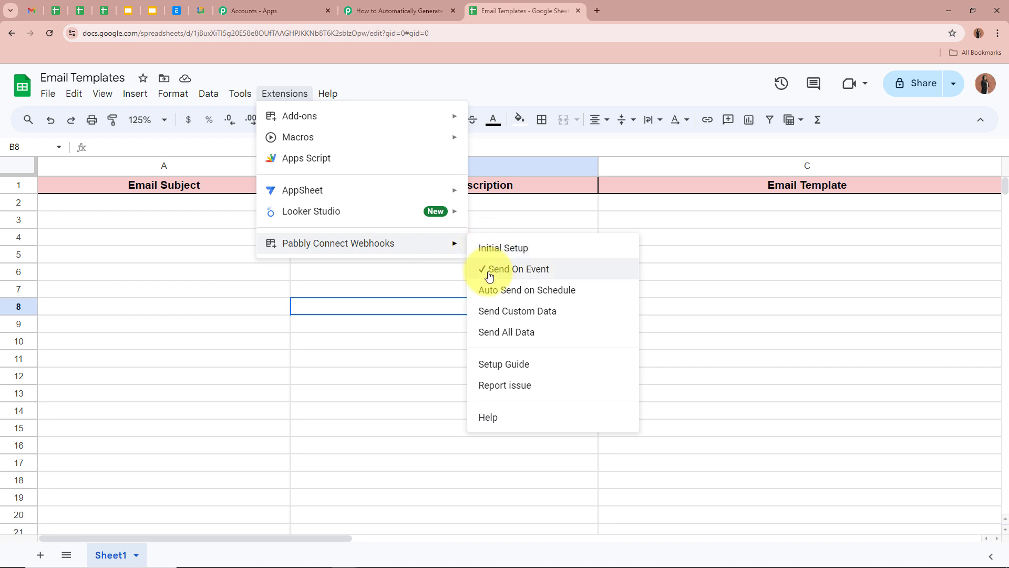
pyautogui.click(371, 272)
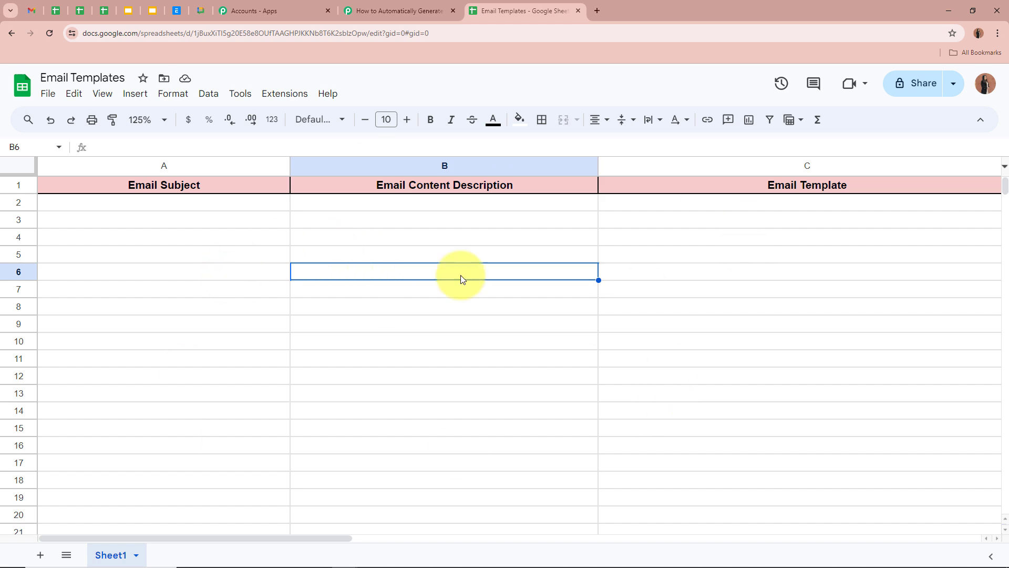
# Enter "Exclusive Offers Inside! Don't Miss Out!" in A2 and the 75%-off promotional description in B2.
pyautogui.click(367, 4)
pyautogui.scroll(-3, 159, 201)
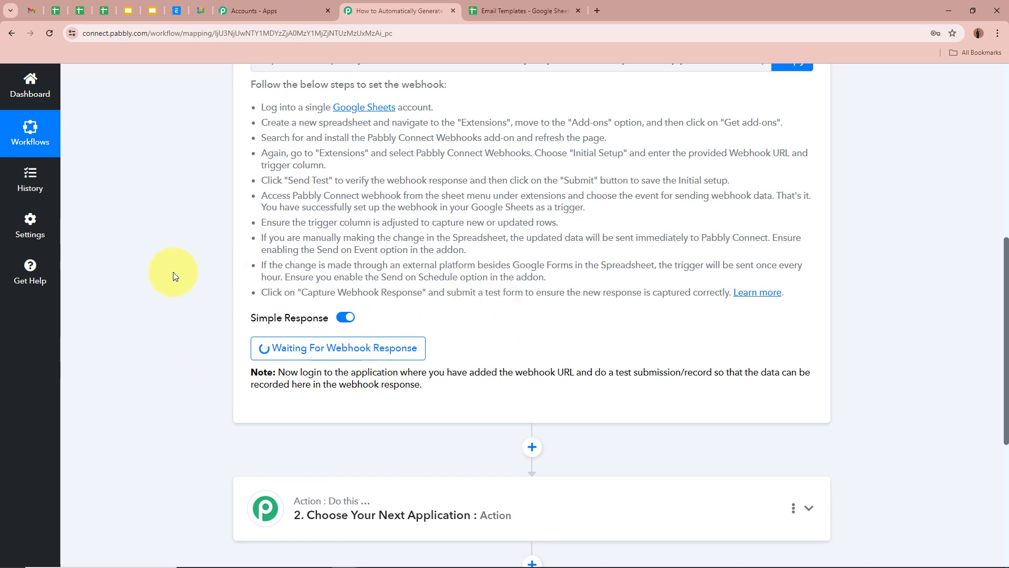
pyautogui.scroll(10, 175, 276)
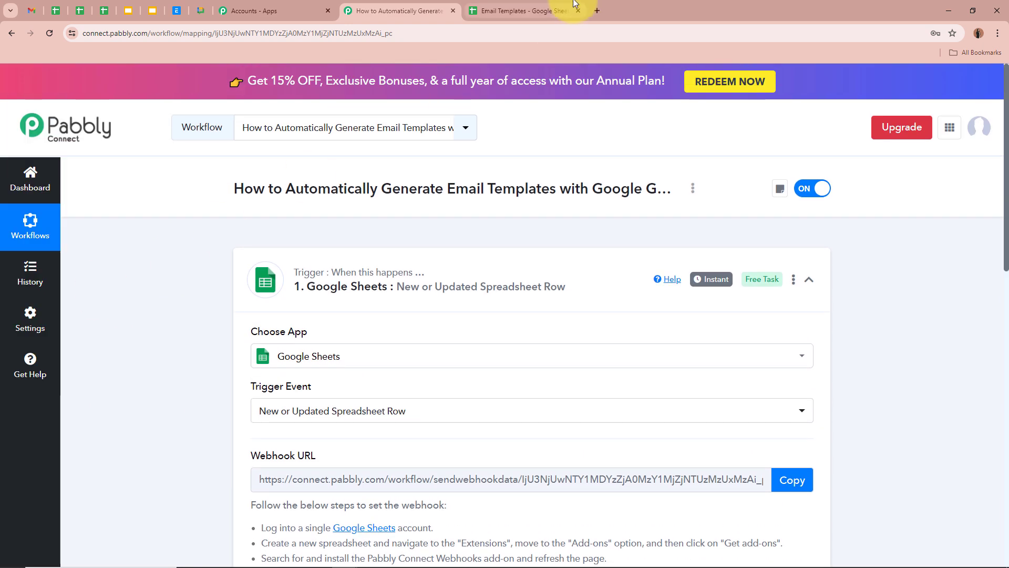
pyautogui.click(573, 4)
pyautogui.click(121, 205)
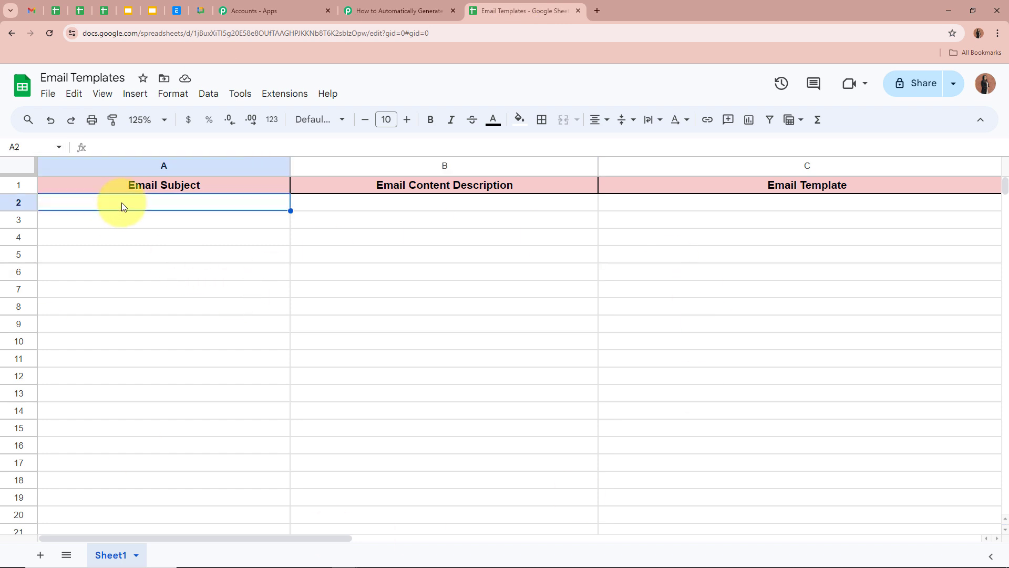
pyautogui.click(341, 190)
pyautogui.click(345, 206)
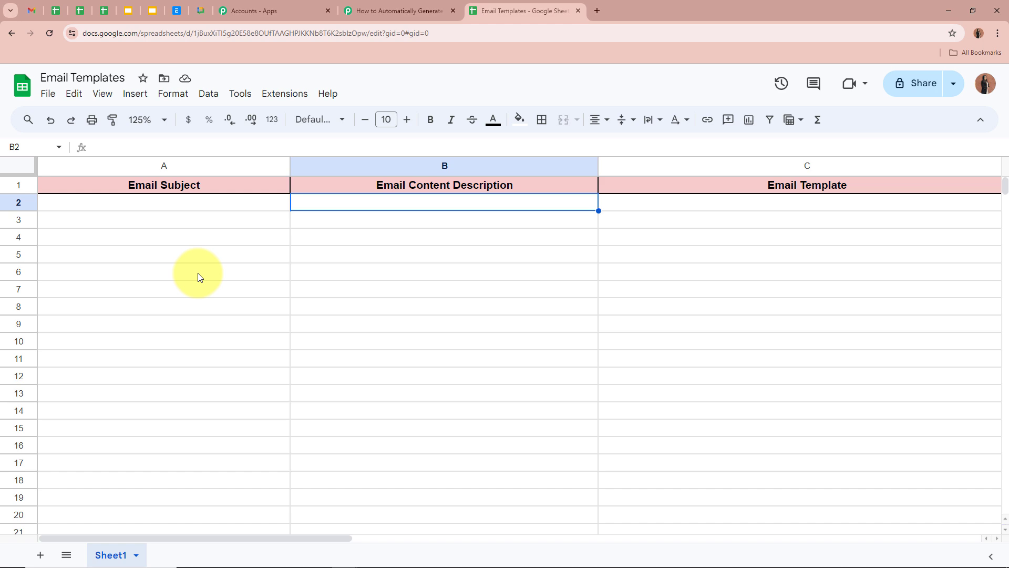
pyautogui.click(394, 11)
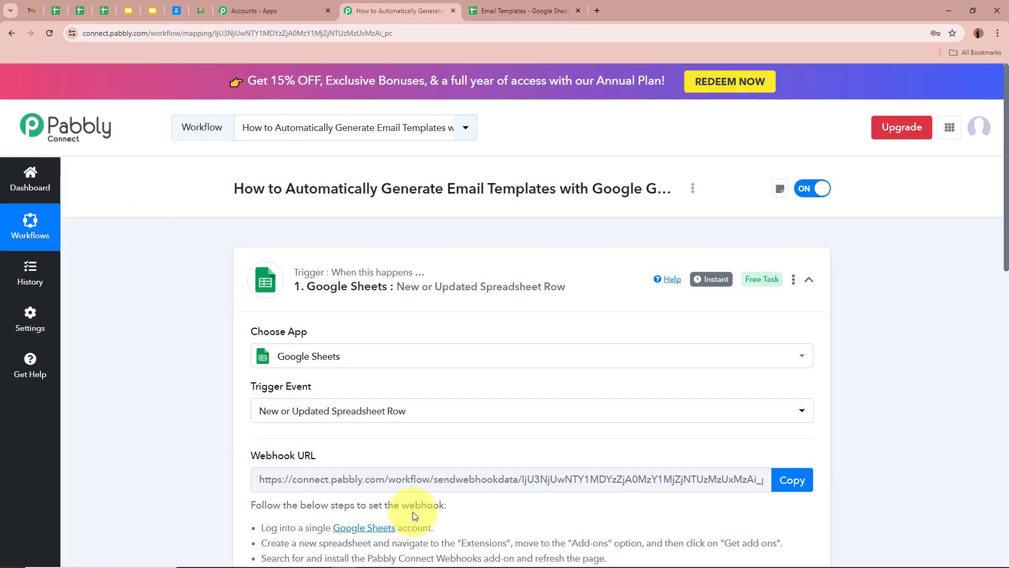
pyautogui.scroll(-8, 156, 329)
pyautogui.scroll(9, 157, 329)
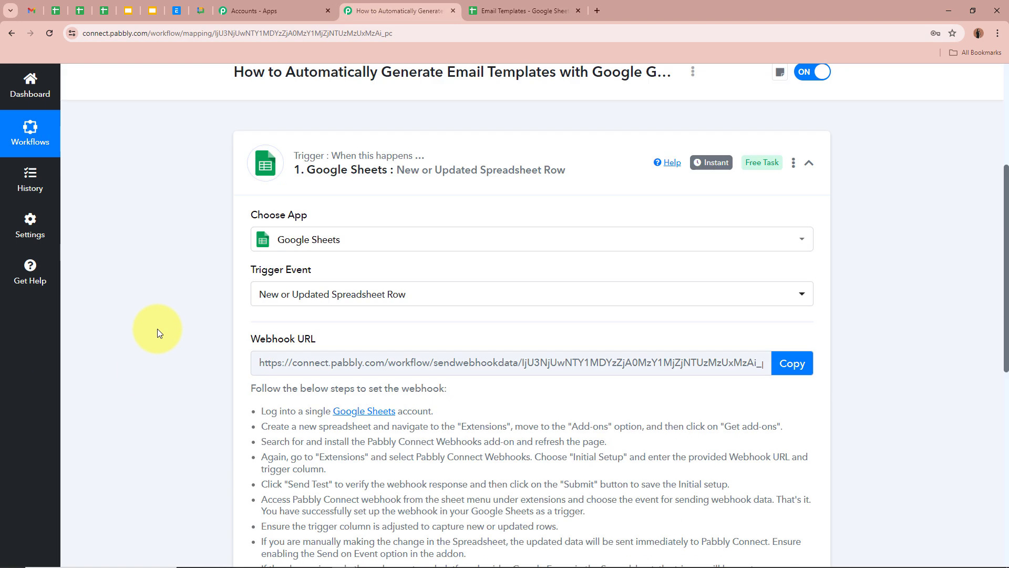
pyautogui.click(494, 11)
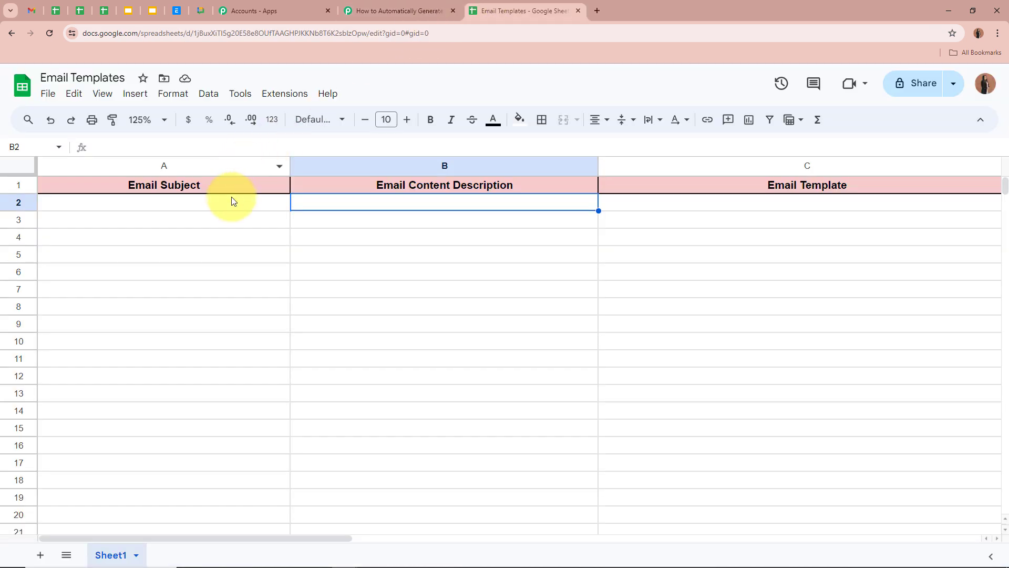
pyautogui.click(222, 208)
pyautogui.click(468, 206)
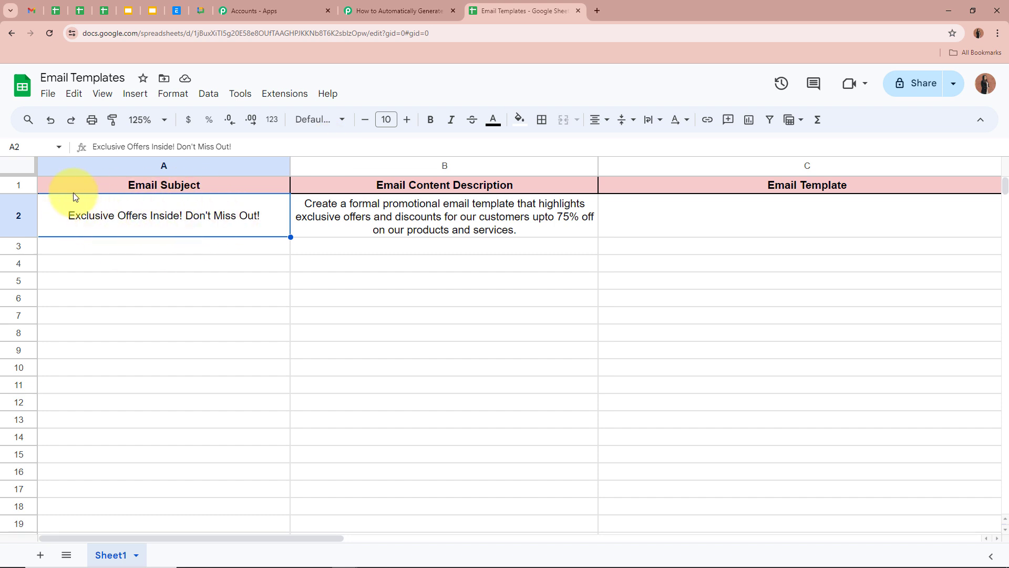
# Review the row 2 subject and description, with Email Template cell C2 still empty.
pyautogui.click(314, 205)
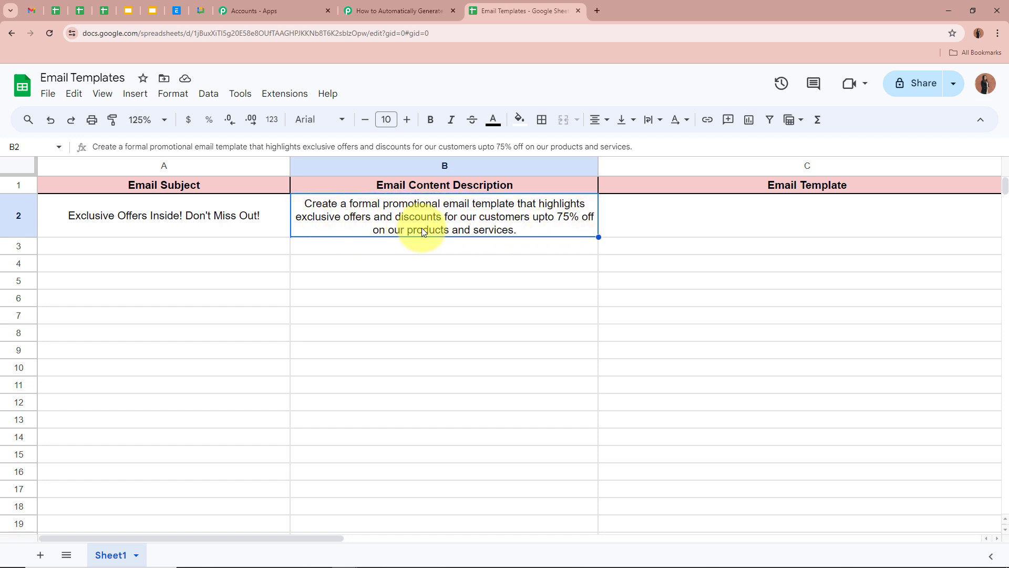
pyautogui.click(457, 250)
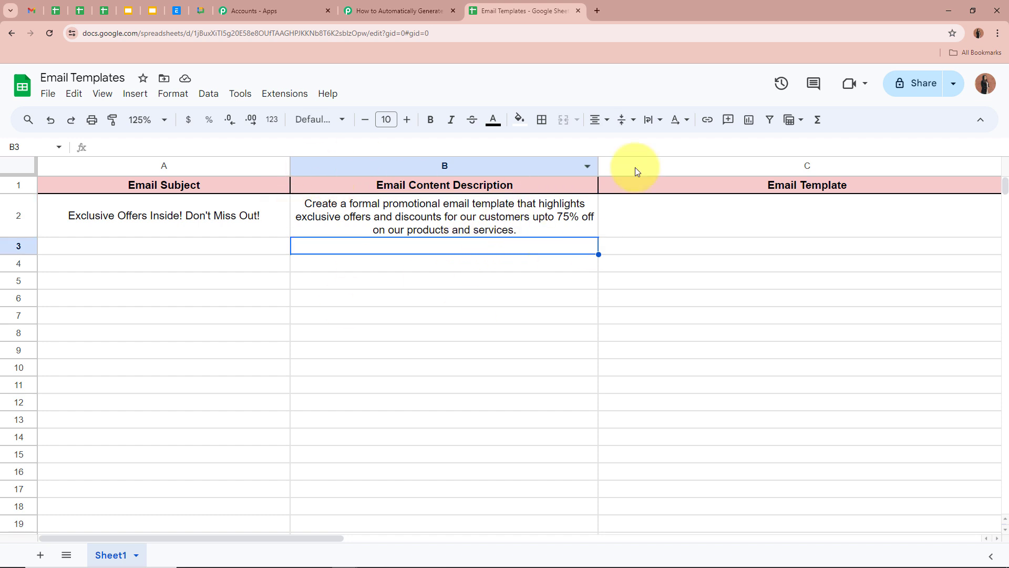
pyautogui.click(338, 225)
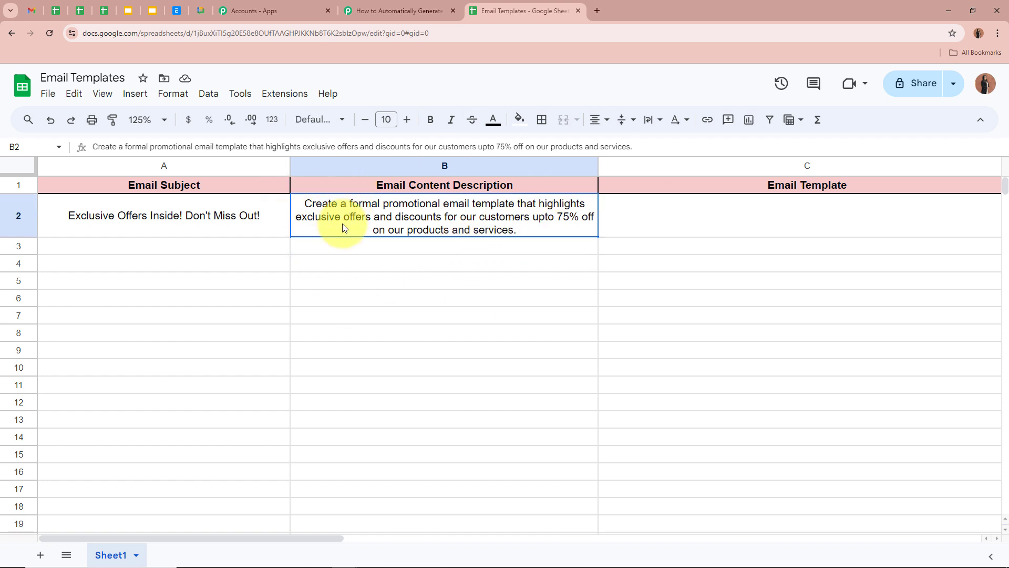
pyautogui.click(847, 224)
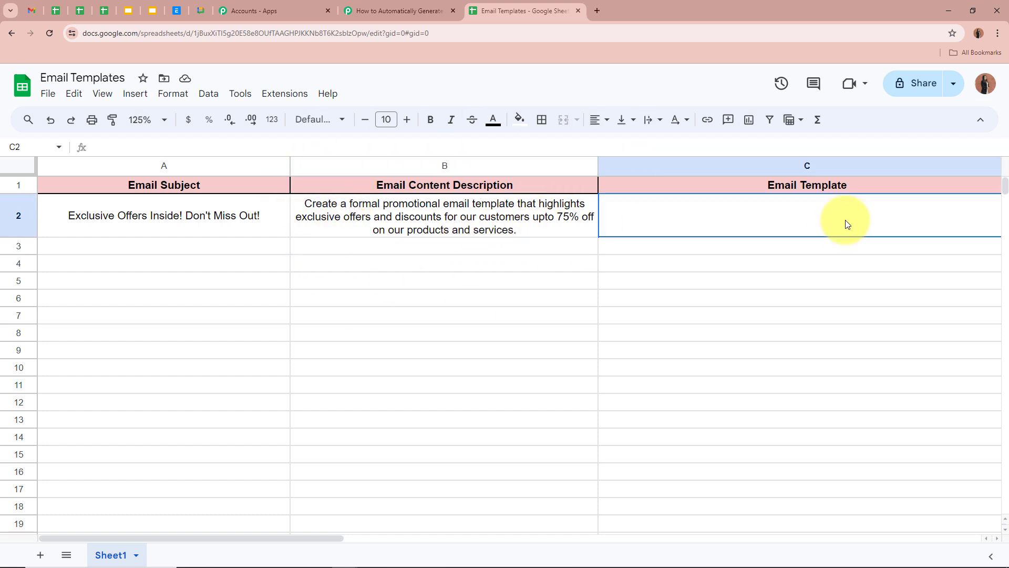
pyautogui.click(197, 224)
pyautogui.click(390, 219)
pyautogui.click(376, 287)
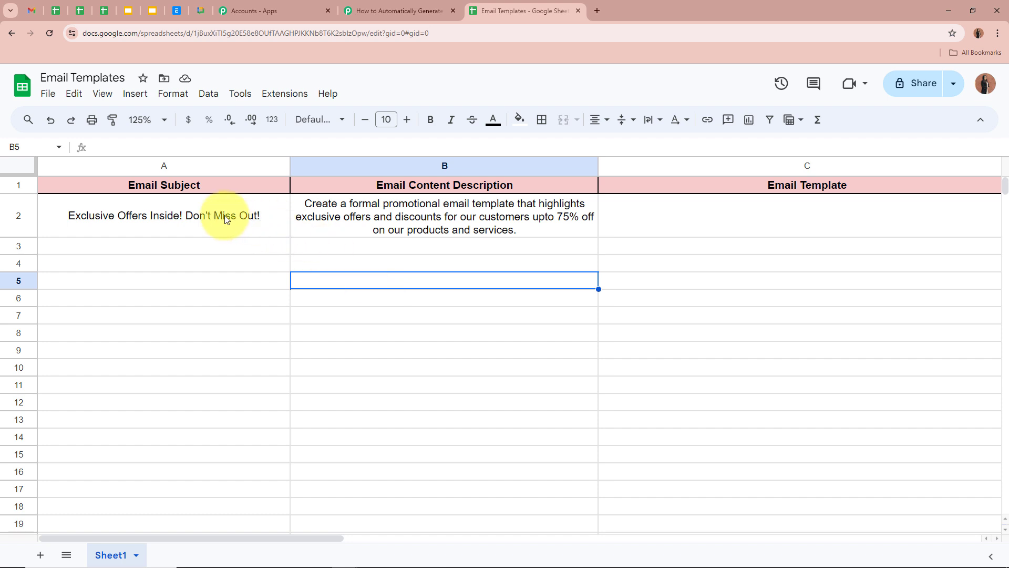
pyautogui.click(225, 215)
pyautogui.click(388, 213)
pyautogui.click(395, 286)
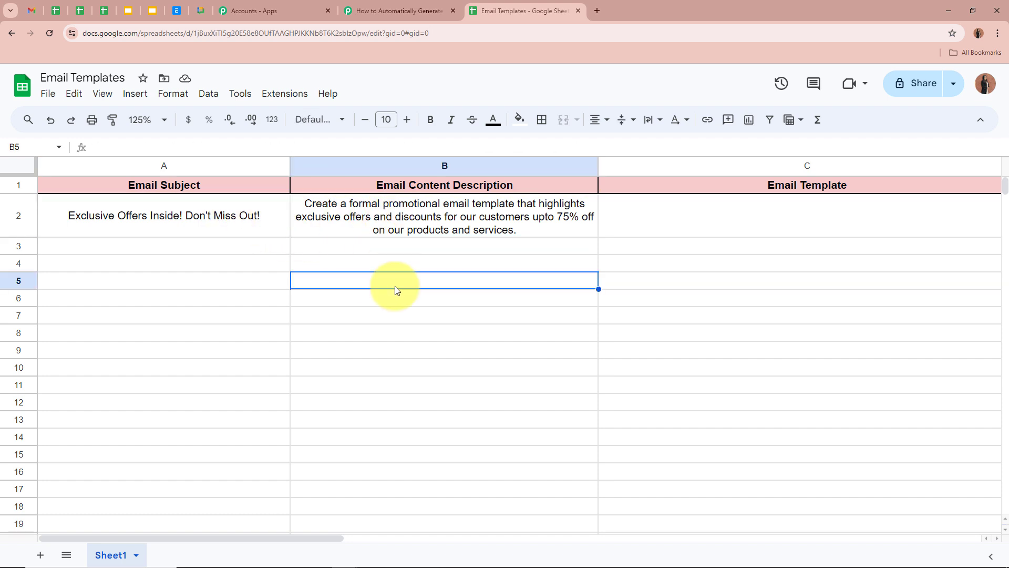
# Check the Email Subject and Email Content Description received by the trigger, then collapse the trigger step.
pyautogui.click(395, 11)
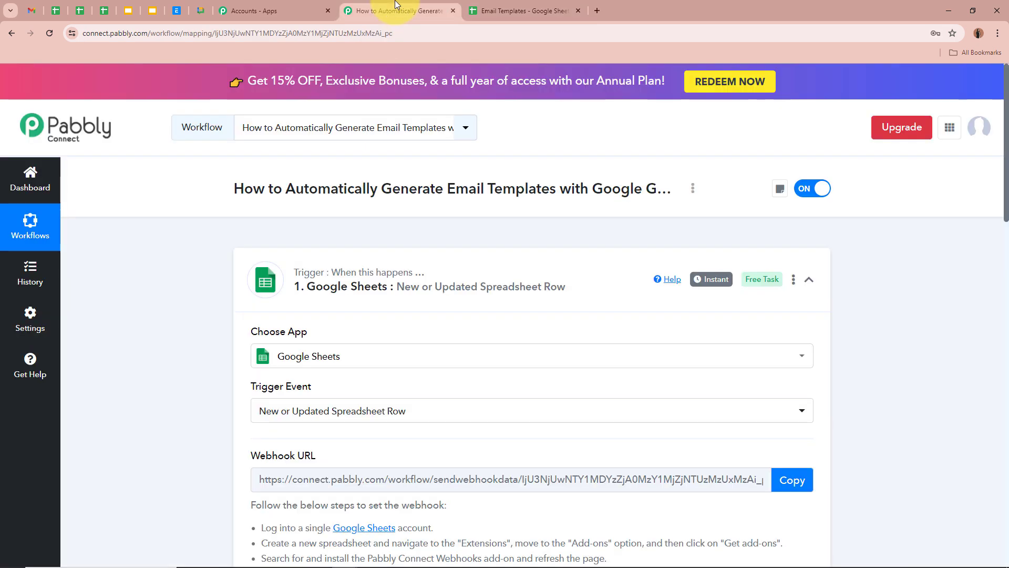
pyautogui.scroll(-5, 205, 257)
pyautogui.scroll(-8, 205, 257)
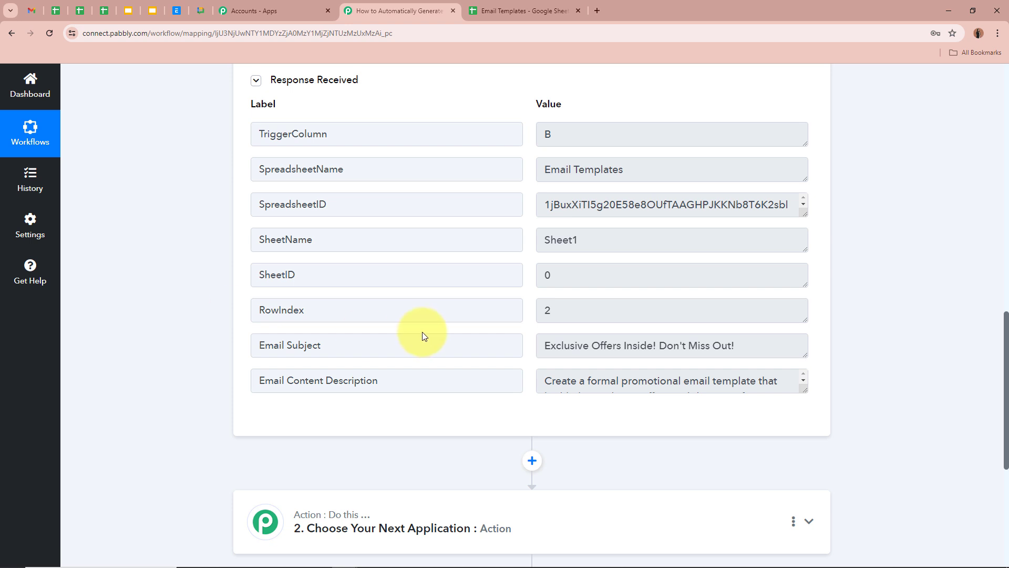
pyautogui.moveTo(398, 340); pyautogui.dragTo(199, 360)
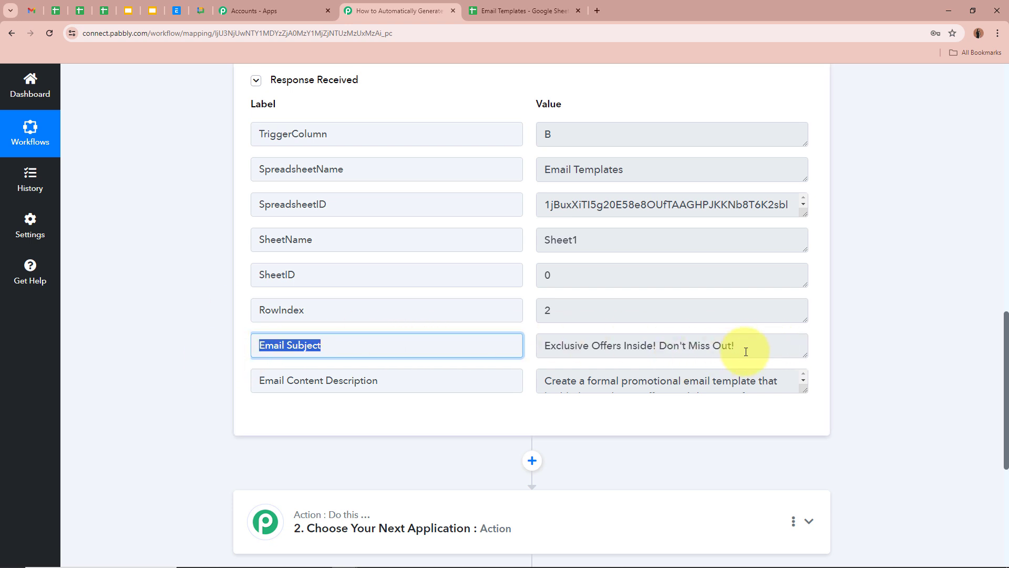
pyautogui.moveTo(742, 346); pyautogui.dragTo(539, 345)
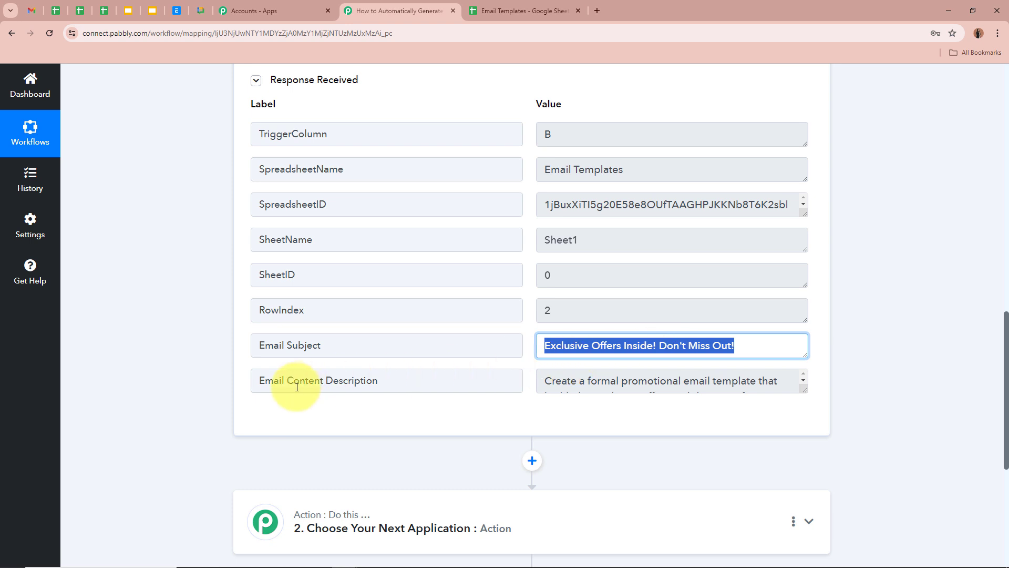
pyautogui.moveTo(804, 392); pyautogui.dragTo(803, 443)
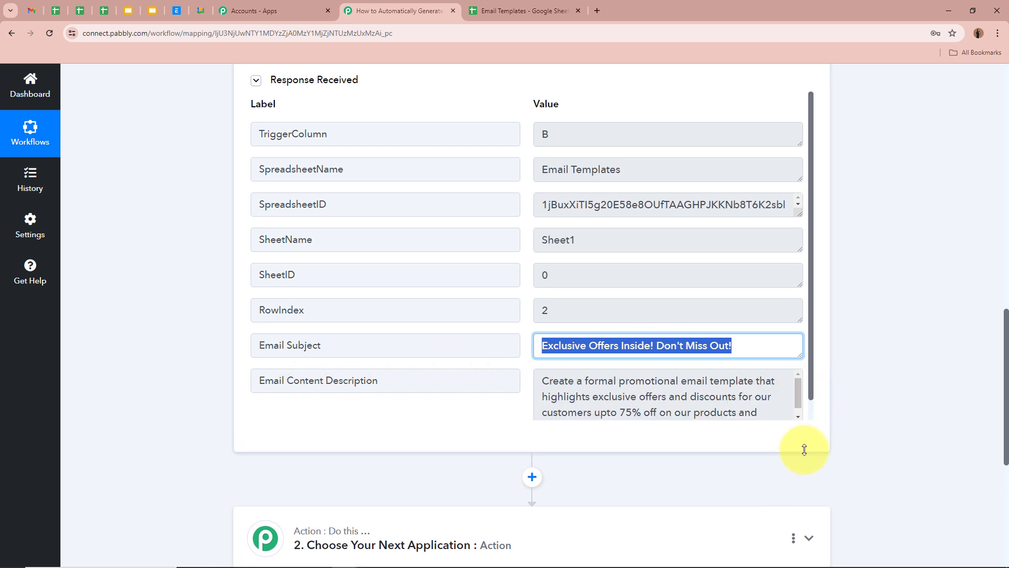
pyautogui.scroll(-2, 690, 388)
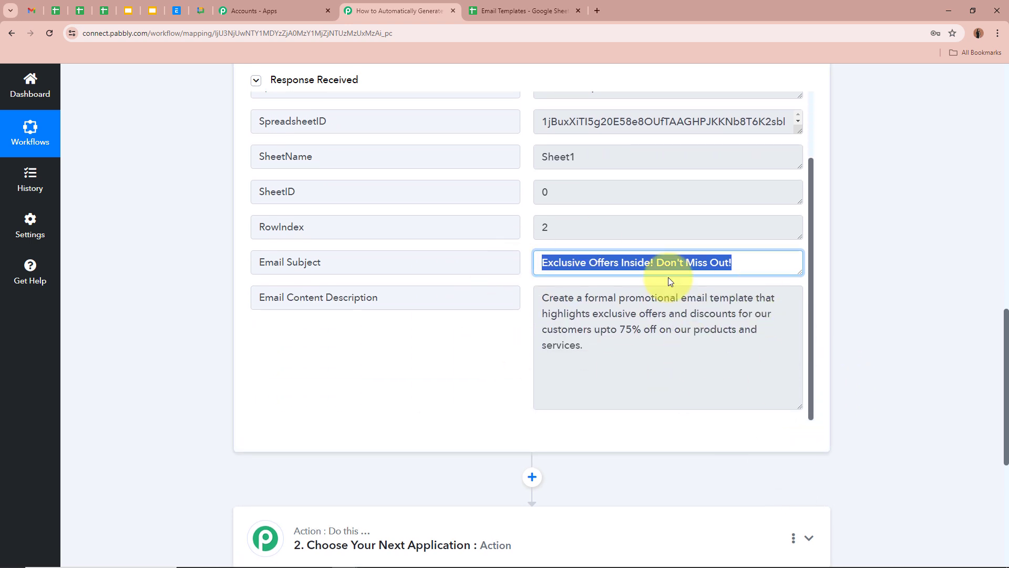
pyautogui.click(878, 330)
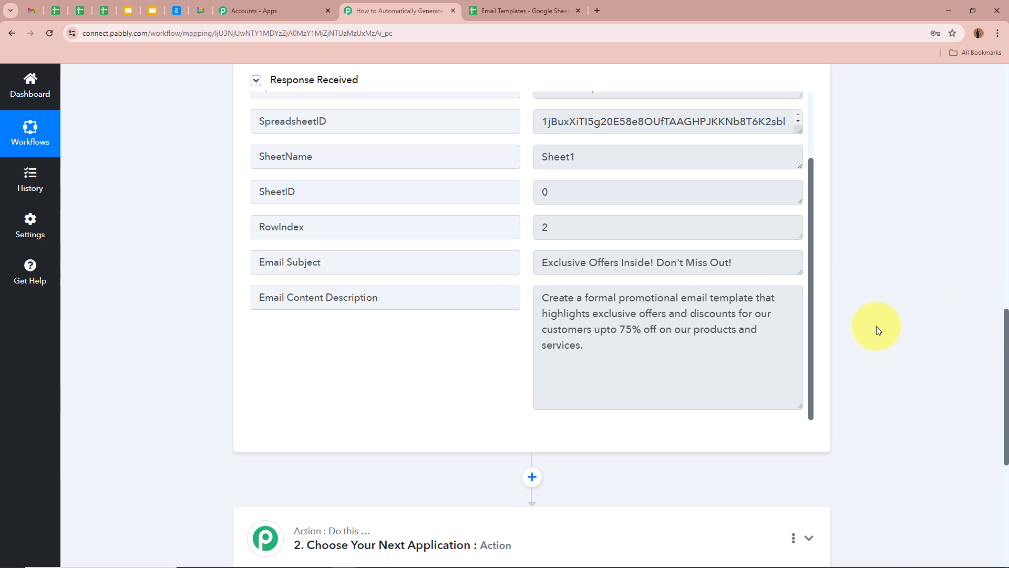
pyautogui.scroll(15, 877, 328)
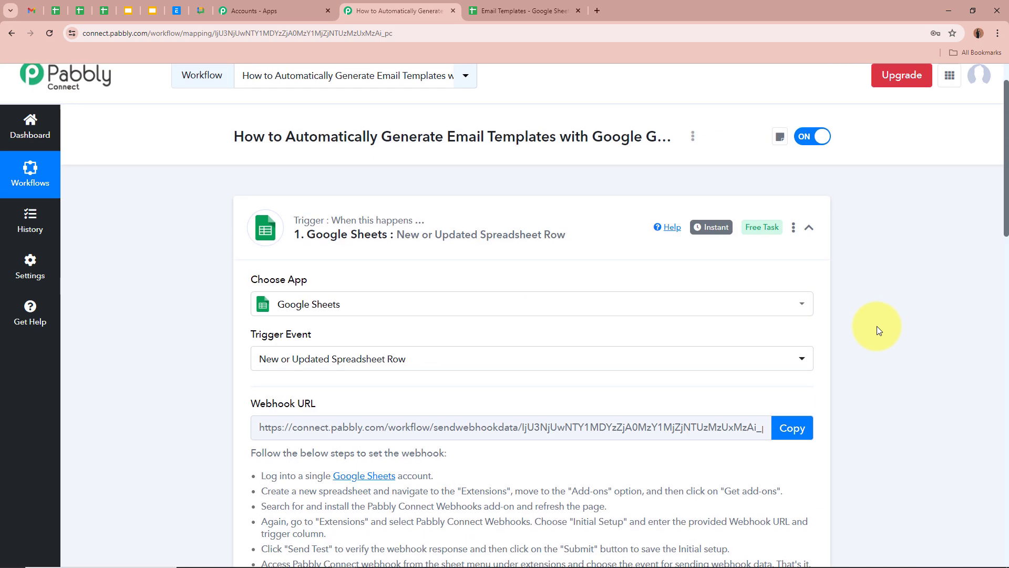
pyautogui.scroll(1, 877, 331)
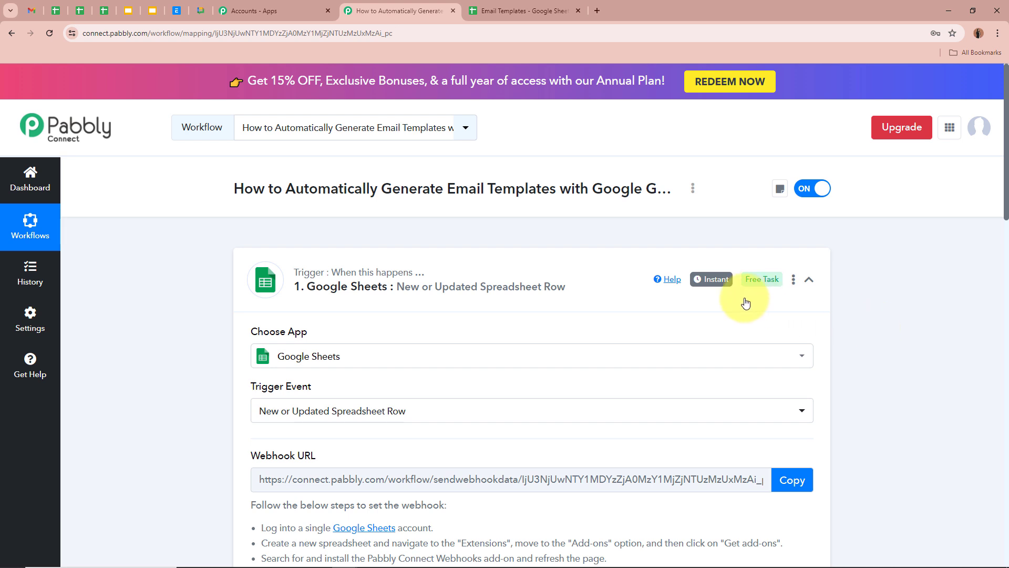
pyautogui.click(587, 291)
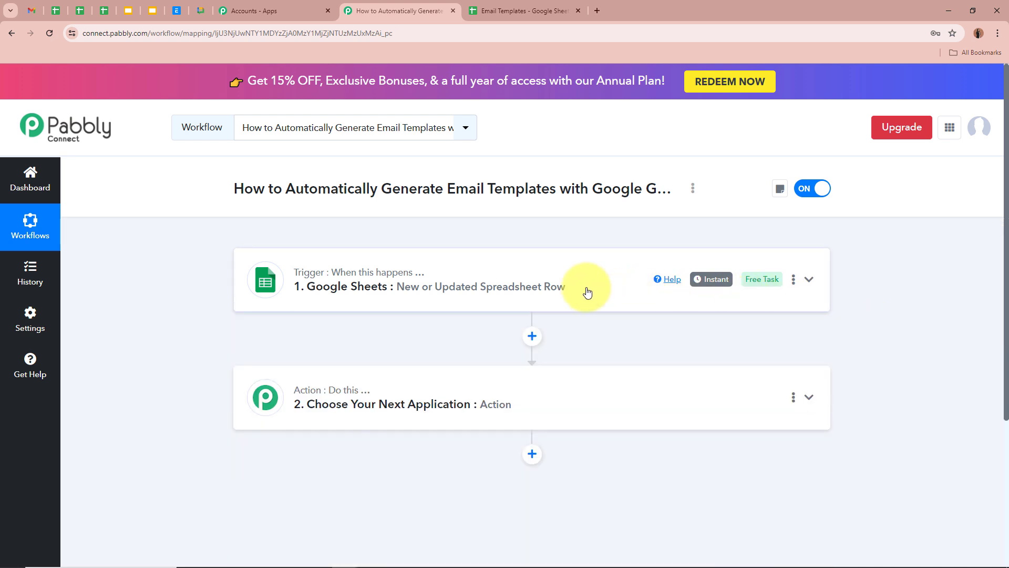
# Compare against the description in spreadsheet cell B2, then return to the workflow's empty action step.
pyautogui.click(555, 11)
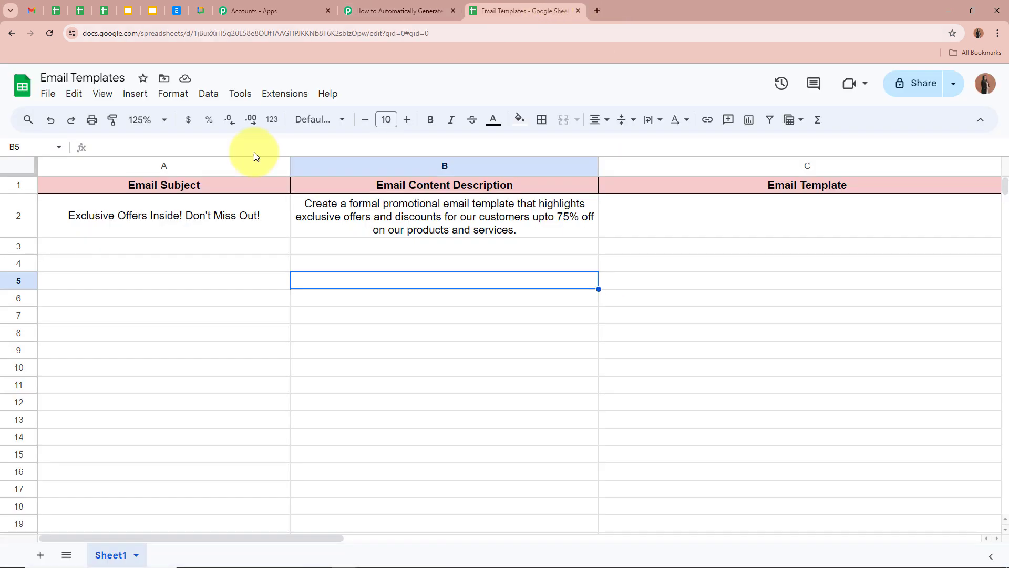
pyautogui.click(391, 11)
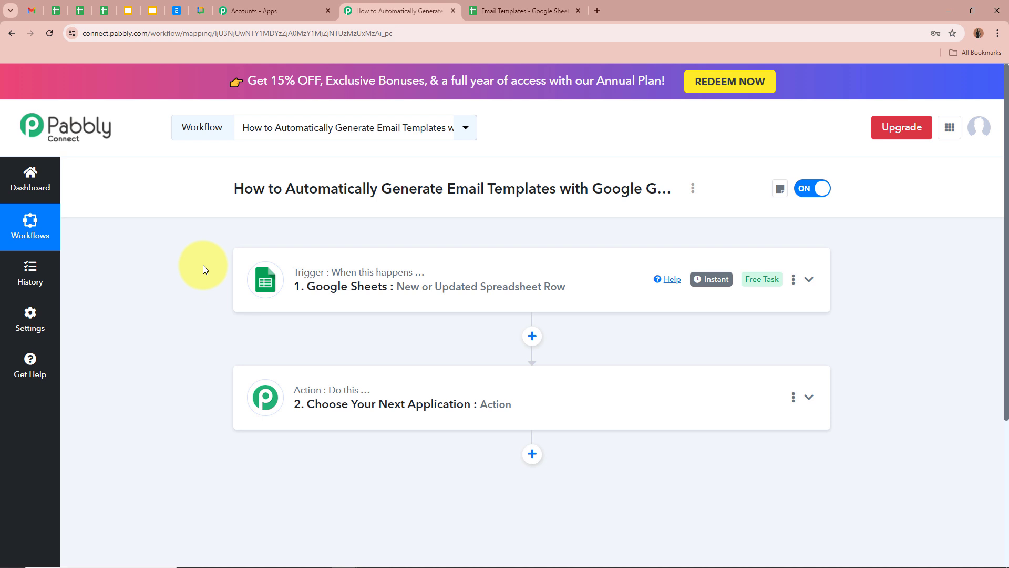
pyautogui.click(526, 11)
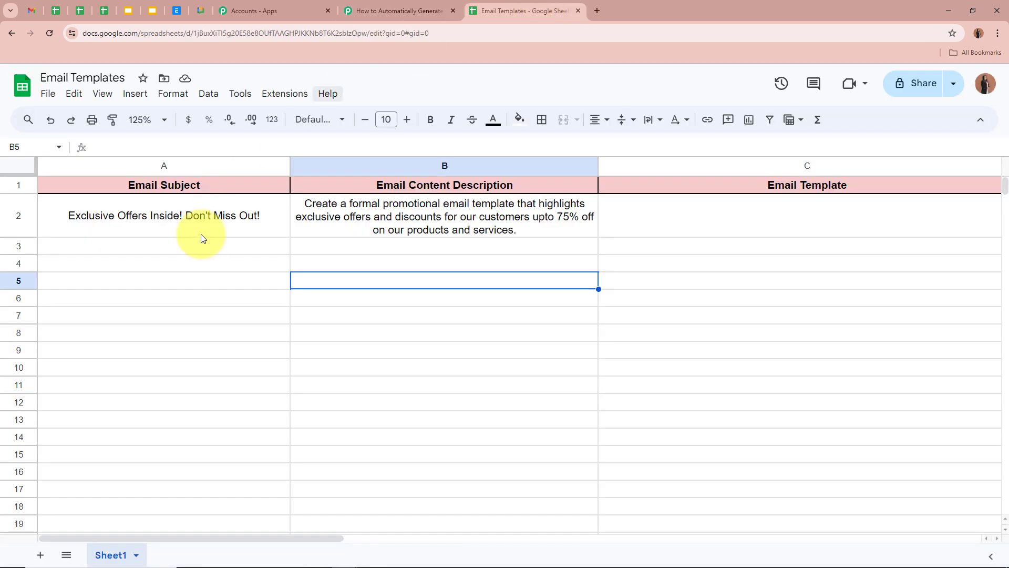
pyautogui.click(314, 230)
pyautogui.click(326, 358)
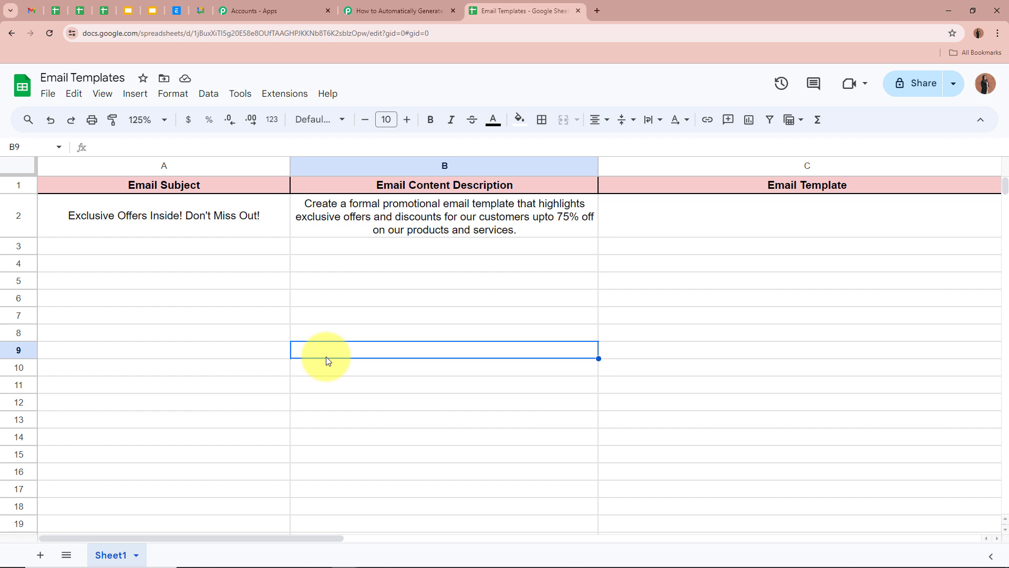
pyautogui.click(382, 7)
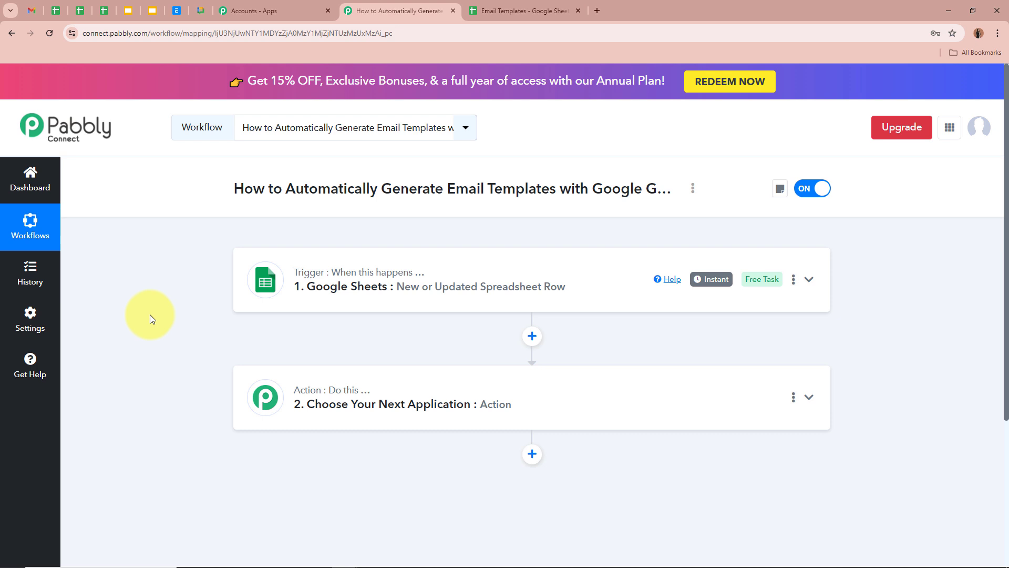
# Set the second action step to Google Generative AI with the Generate Content event.
pyautogui.click(507, 402)
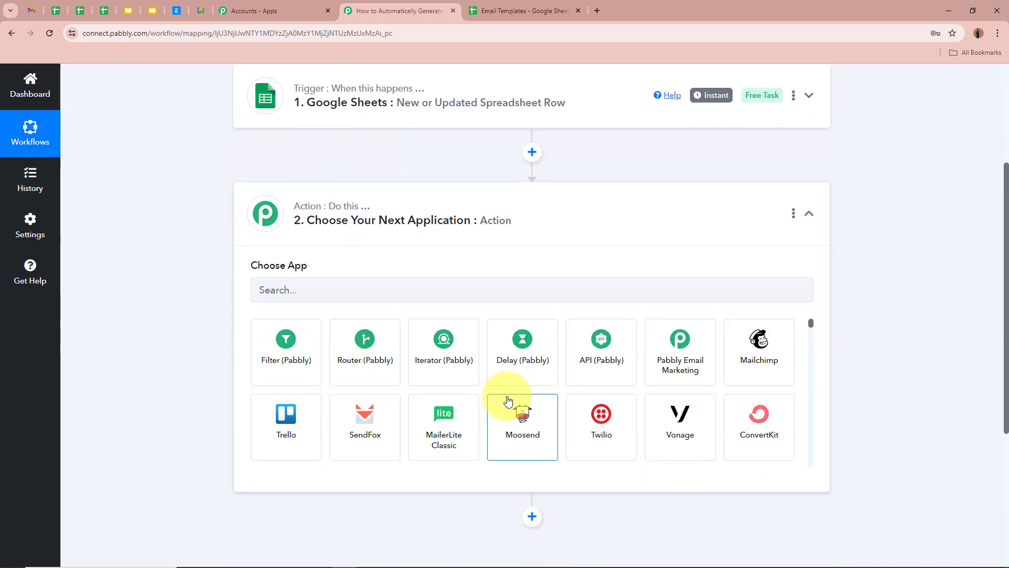
pyautogui.click(366, 293)
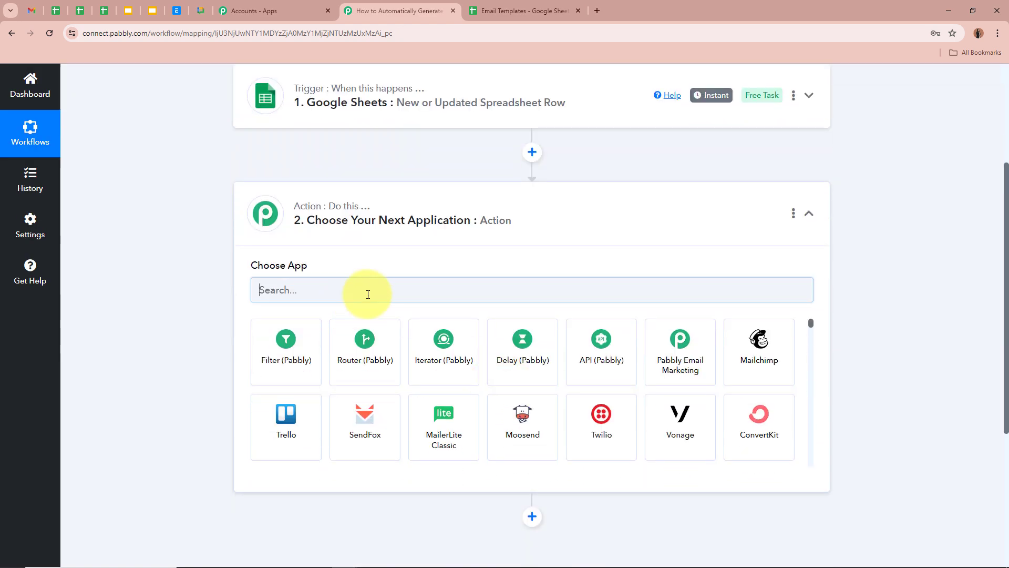
pyautogui.write('Google')
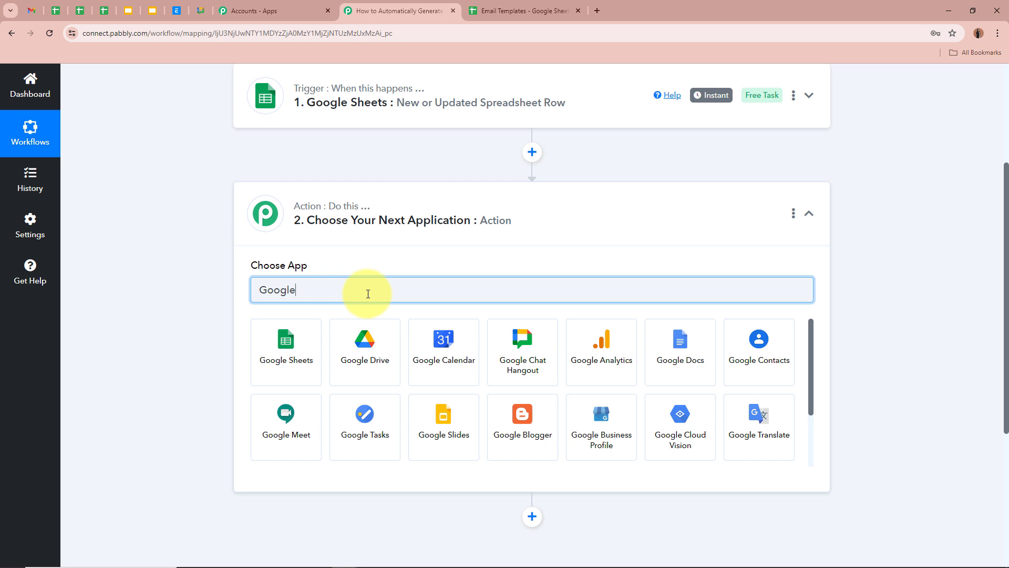
pyautogui.scroll(-2, 523, 368)
pyautogui.click(550, 432)
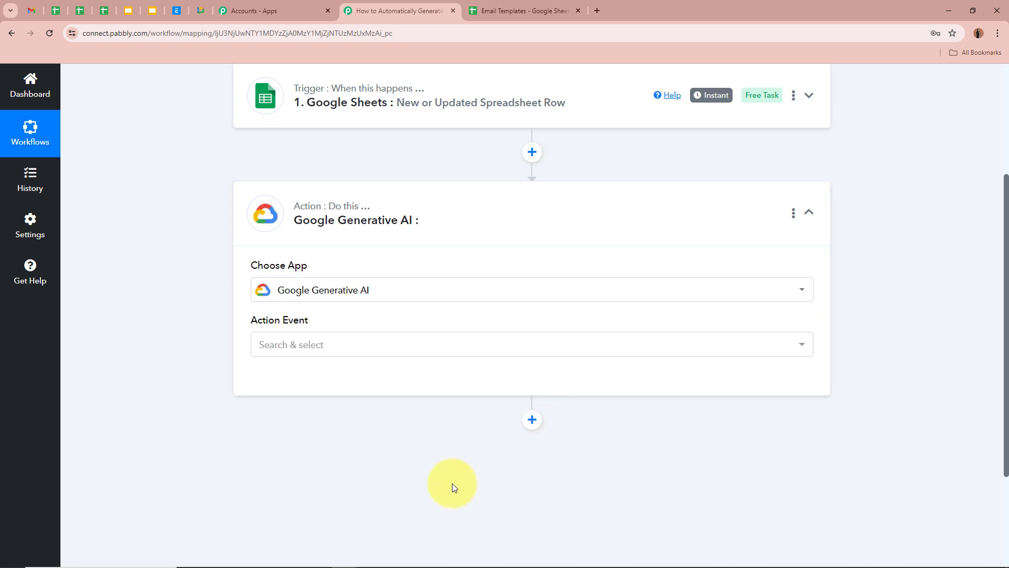
pyautogui.click(297, 346)
pyautogui.click(296, 412)
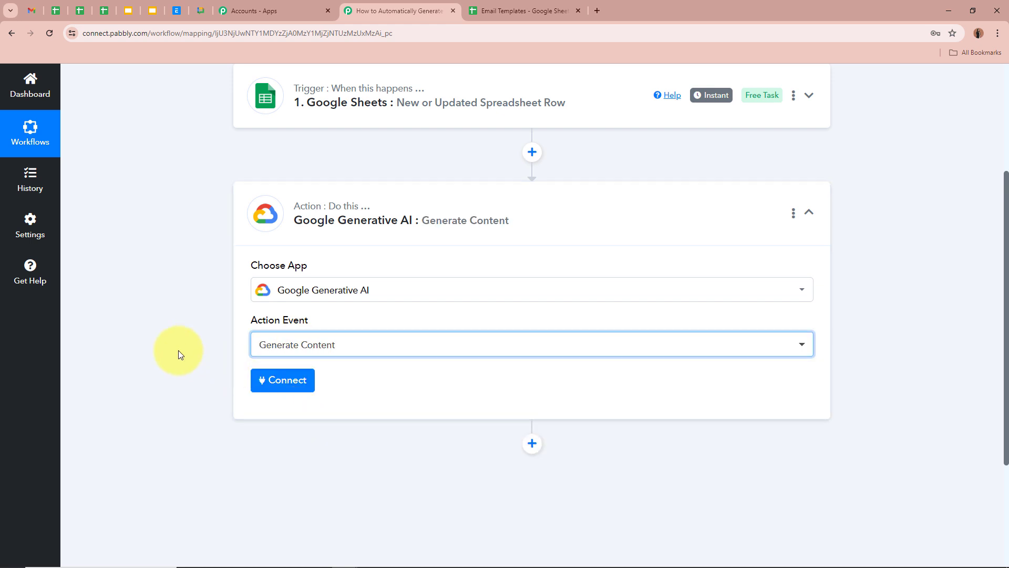
# Check the A2 subject and B2 description in the sheet, then open the account connection panel.
pyautogui.click(515, 10)
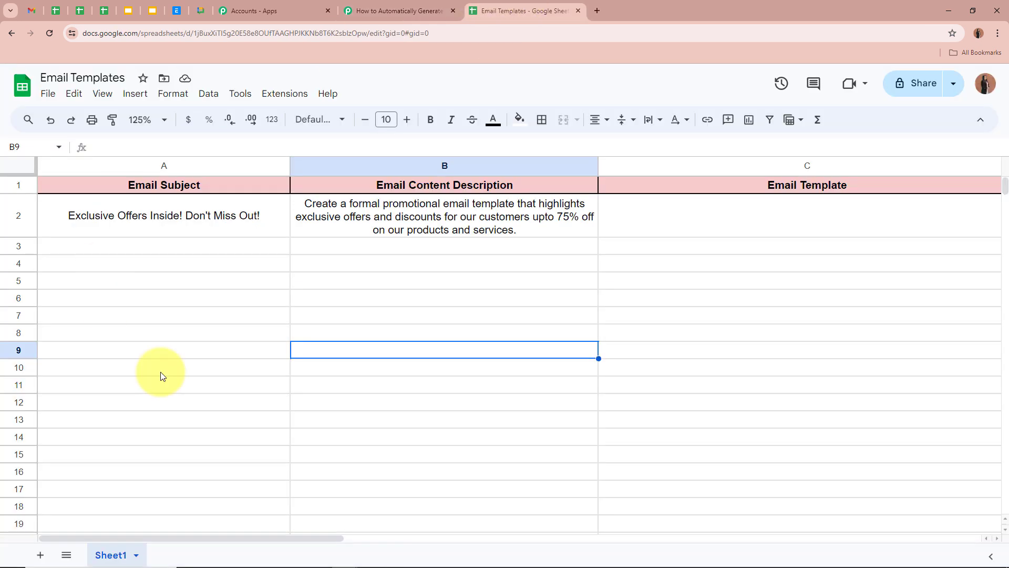
pyautogui.click(294, 232)
pyautogui.click(226, 227)
pyautogui.click(418, 7)
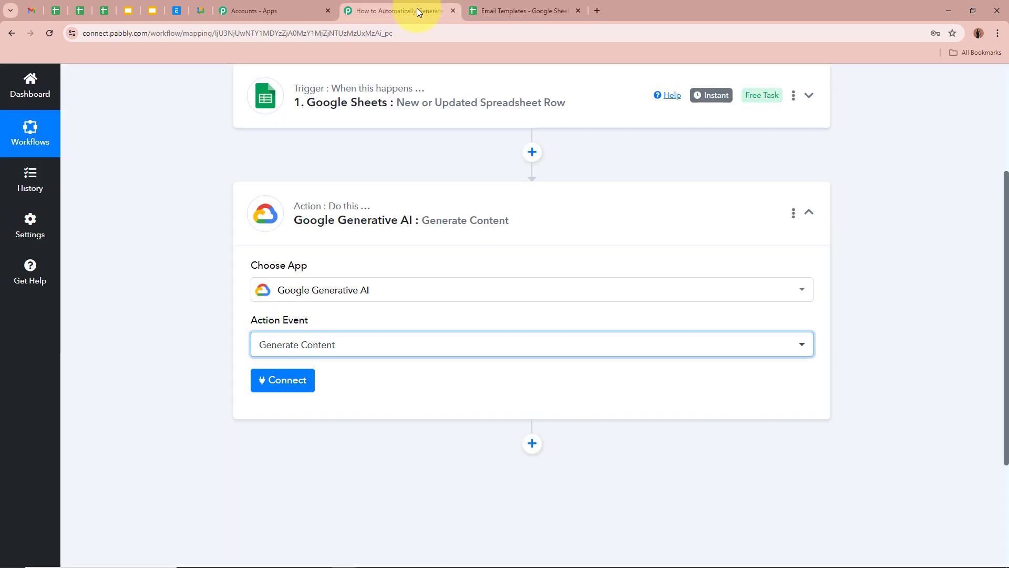
pyautogui.click(313, 386)
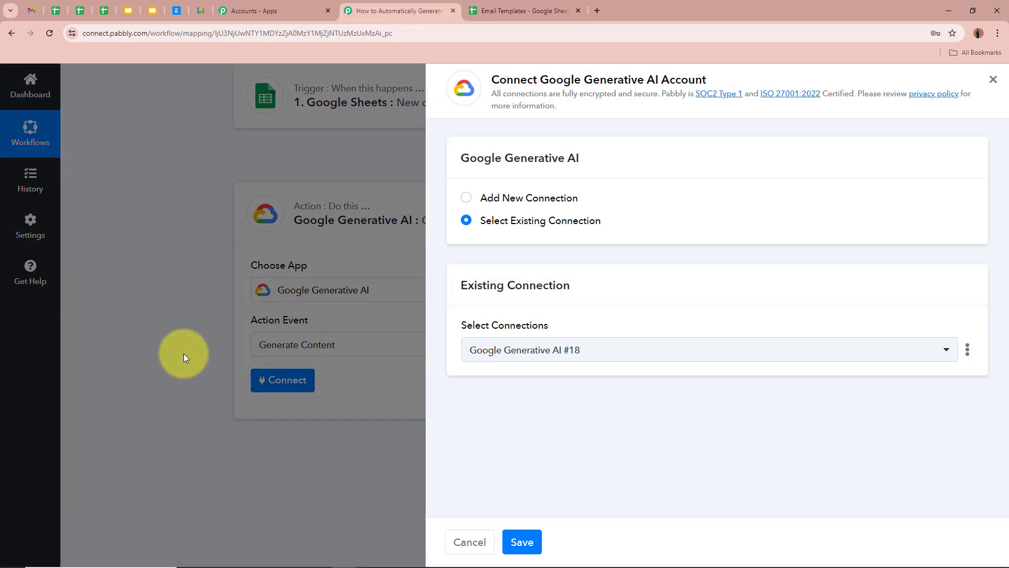
# Choose Add New Connection and open Google AI Studio to get an API key.
pyautogui.click(465, 198)
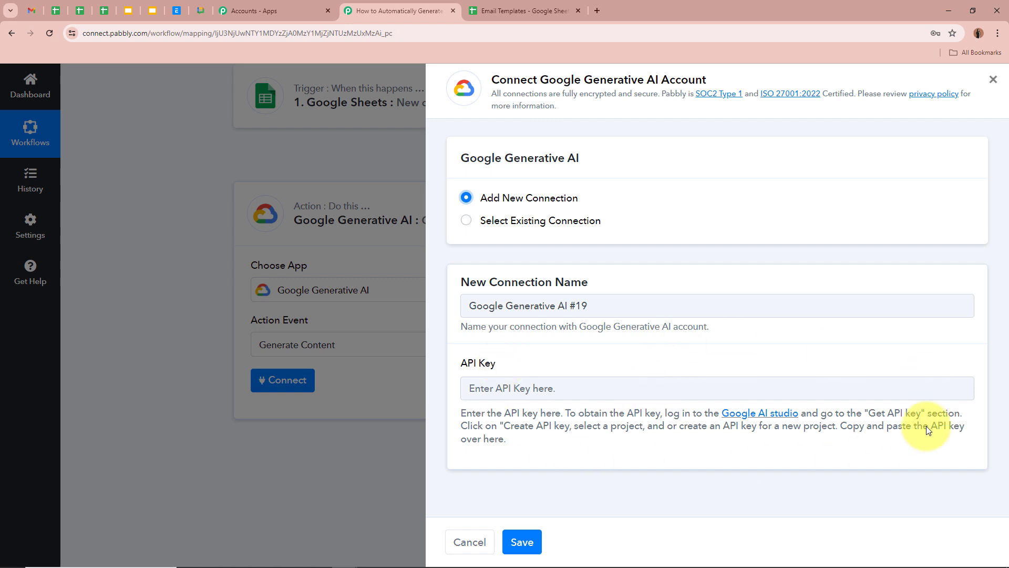
pyautogui.click(751, 415)
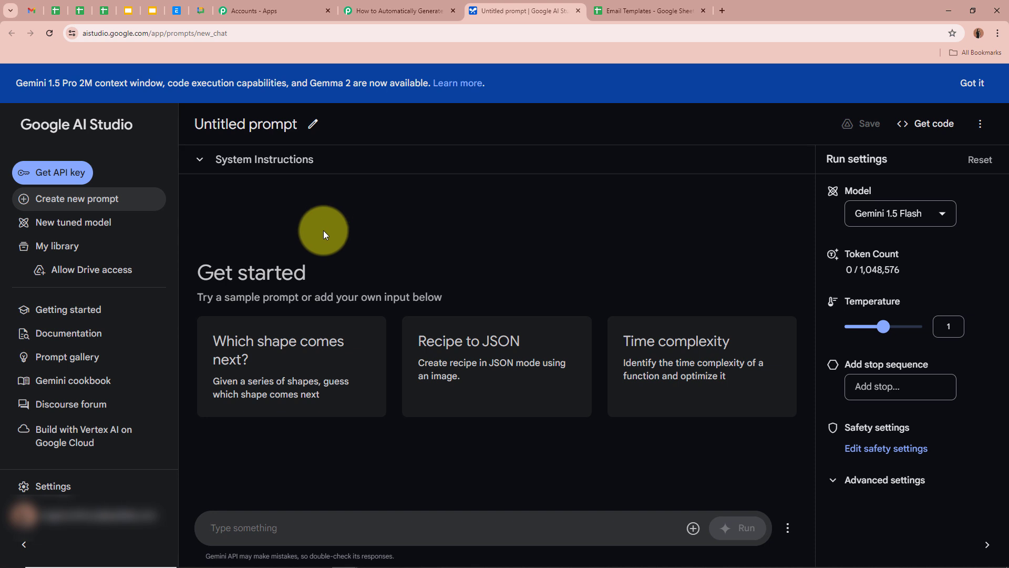
# From Get API key, create a key in the existing Generative Language Client project and copy it.
pyautogui.click(68, 178)
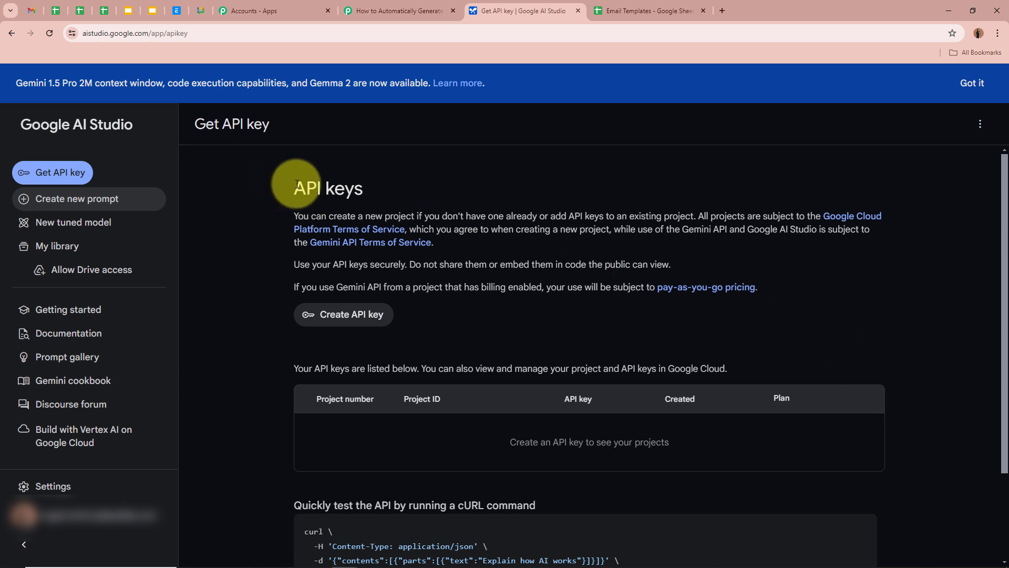
pyautogui.moveTo(297, 184); pyautogui.dragTo(408, 184)
pyautogui.click(408, 184)
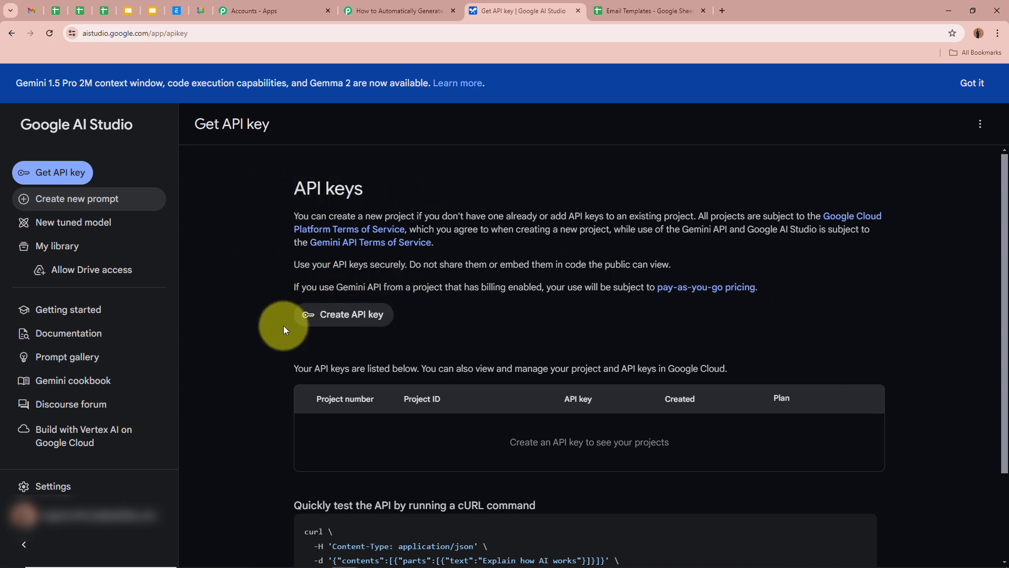
pyautogui.click(371, 315)
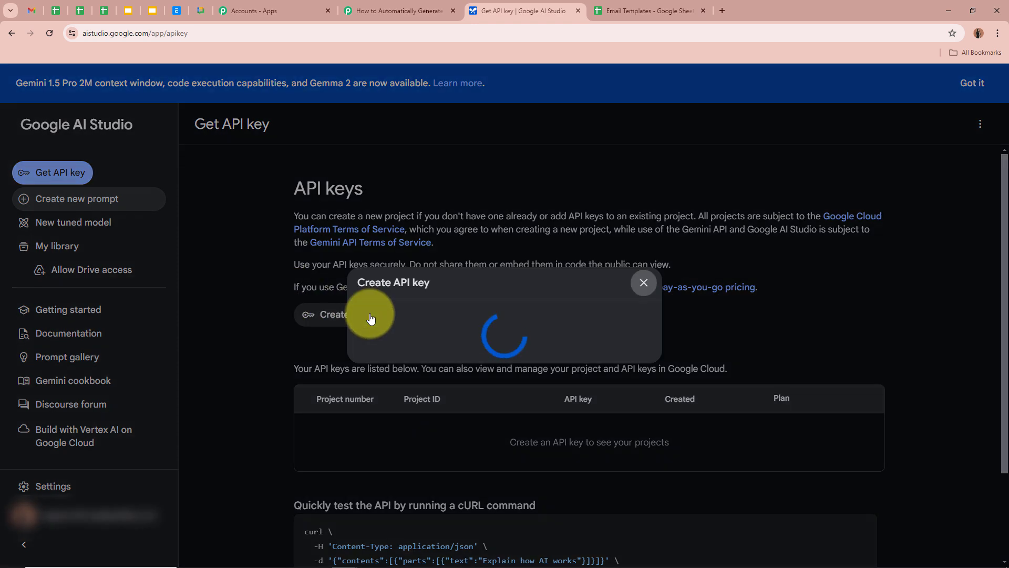
pyautogui.click(389, 333)
pyautogui.scroll(-3, 457, 453)
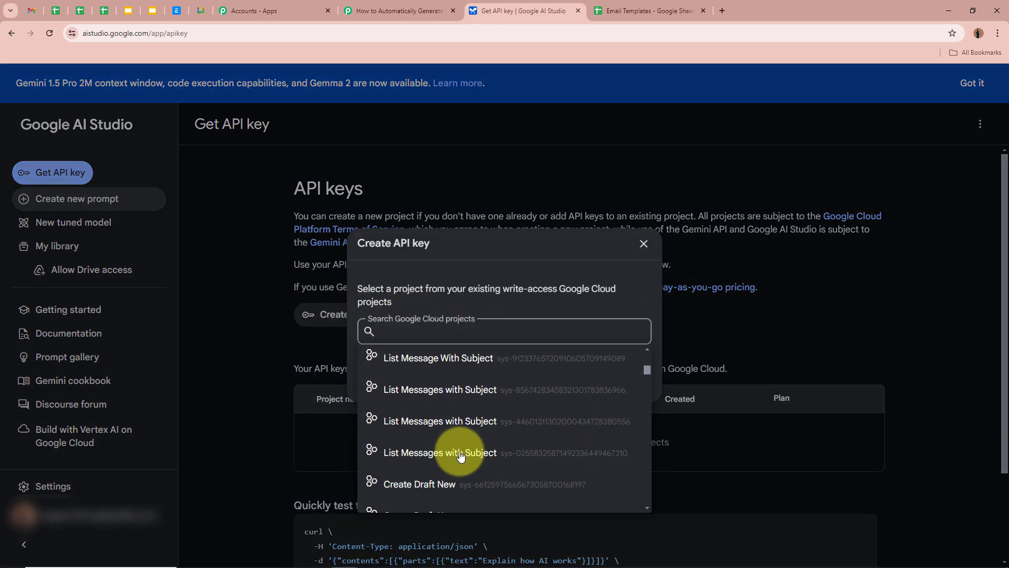
pyautogui.scroll(-7, 461, 455)
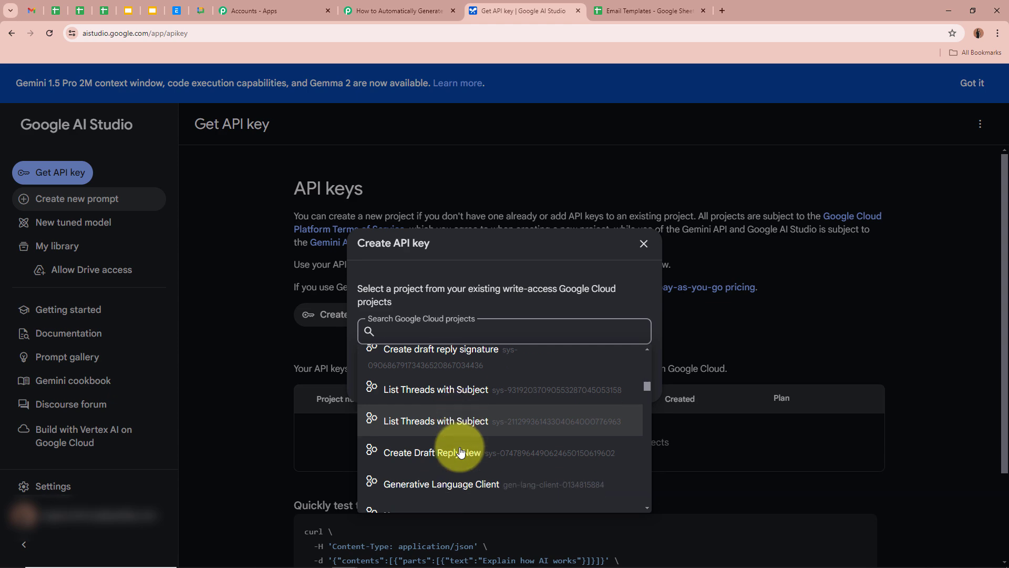
pyautogui.scroll(-2, 461, 452)
pyautogui.click(463, 361)
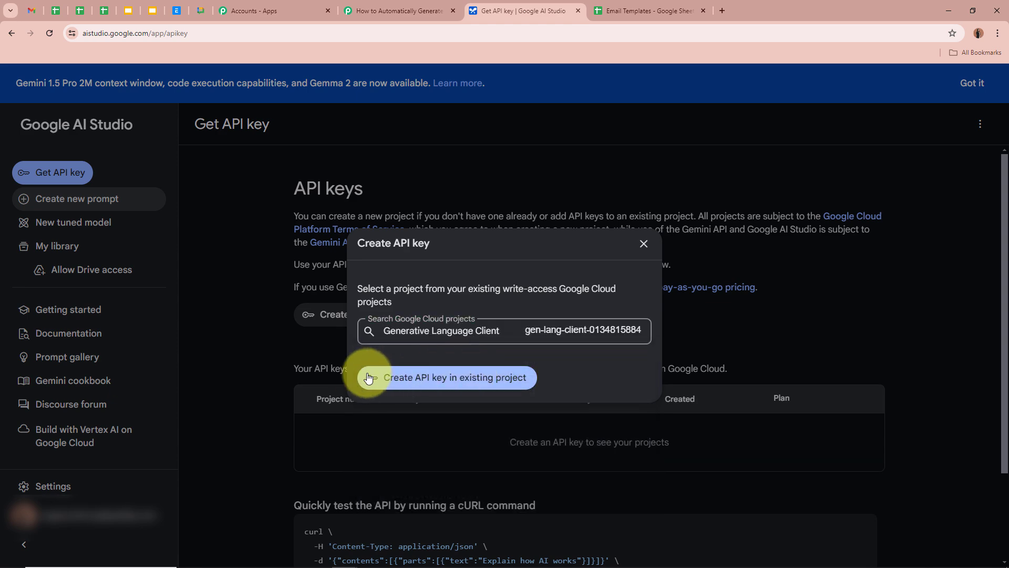
pyautogui.click(462, 379)
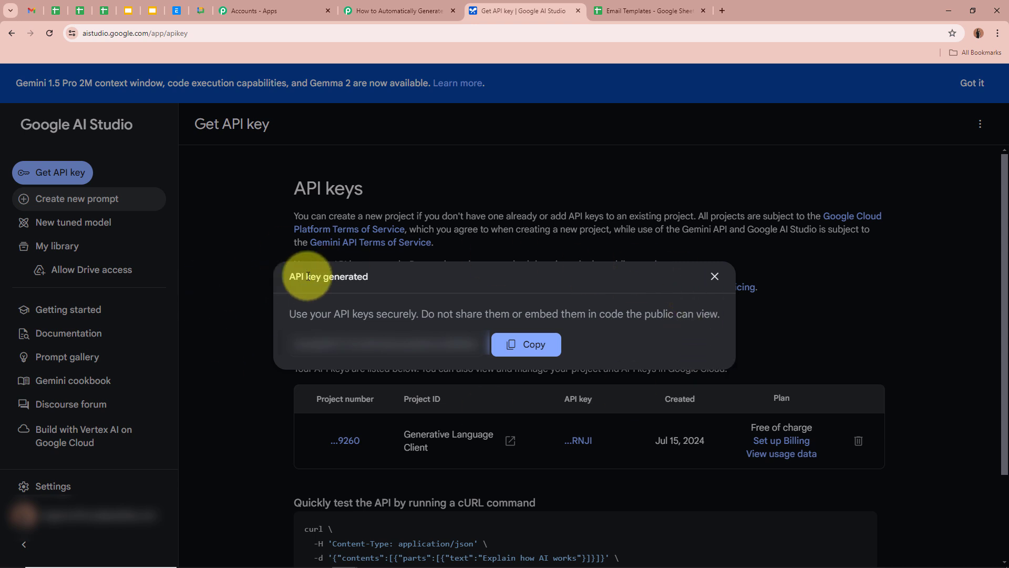
pyautogui.click(524, 345)
# Paste the copied key into the API Key field and save the Google Generative AI connection.
pyautogui.click(402, 11)
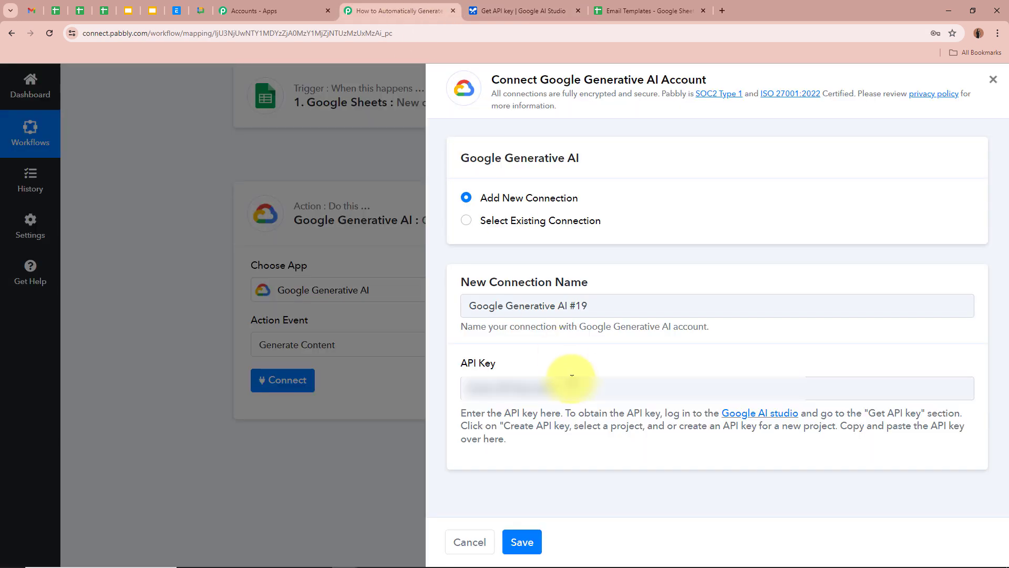
pyautogui.click(572, 388)
pyautogui.hotkey('ctrl', 'v')
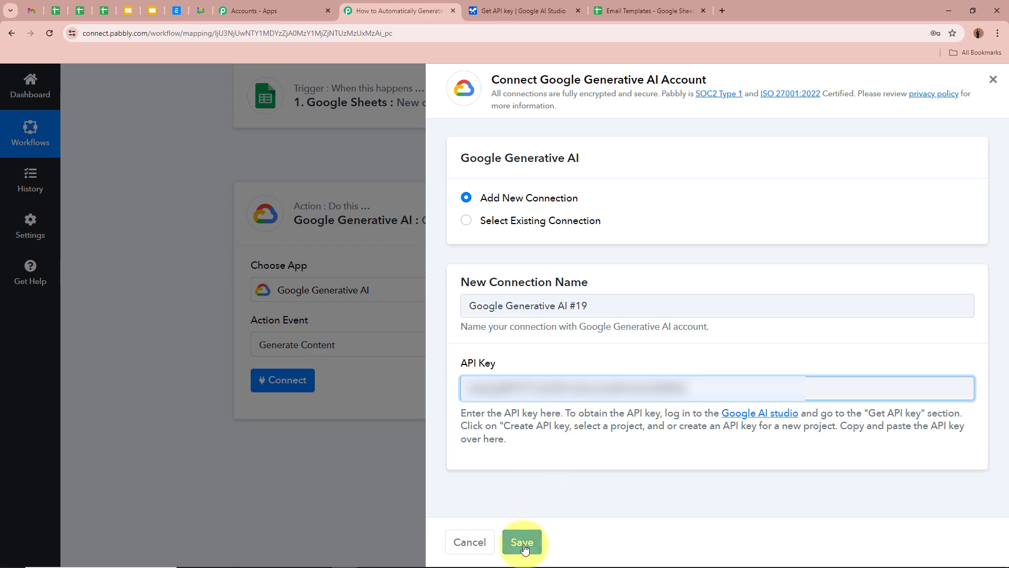
pyautogui.click(523, 542)
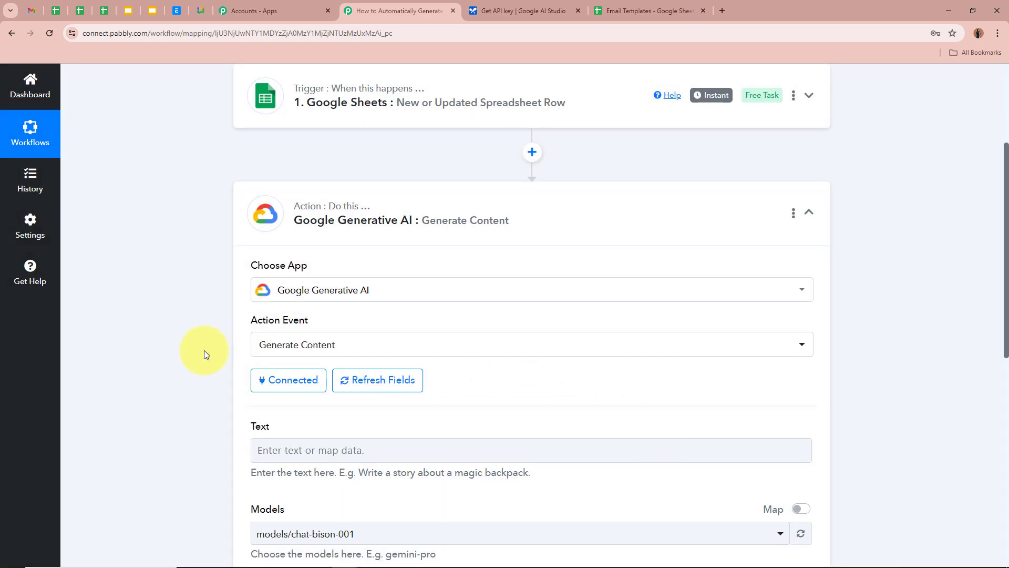
pyautogui.scroll(-4, 204, 350)
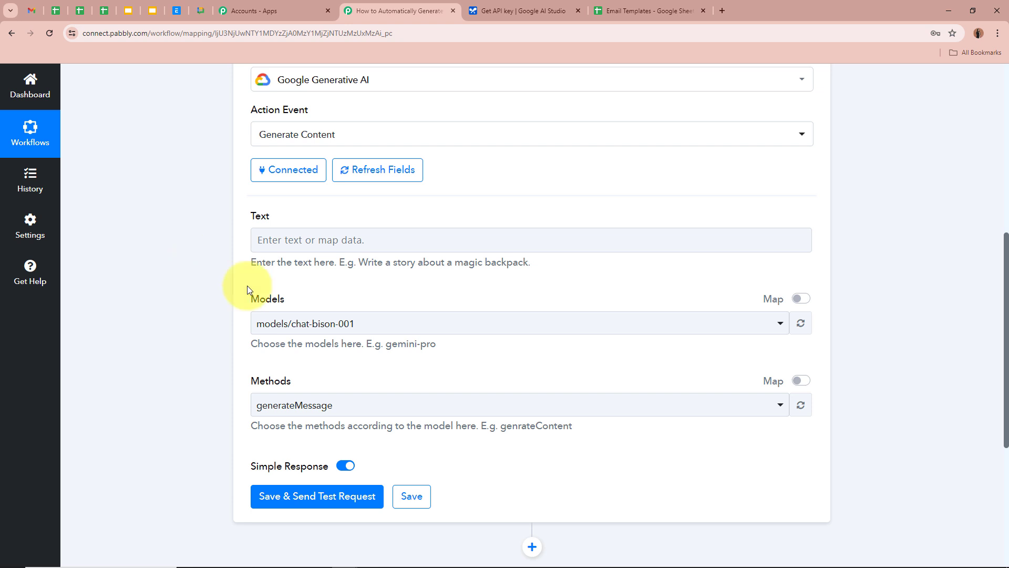
# Paste the marketing-email prompt into the Text field and review it against the spreadsheet.
pyautogui.click(262, 239)
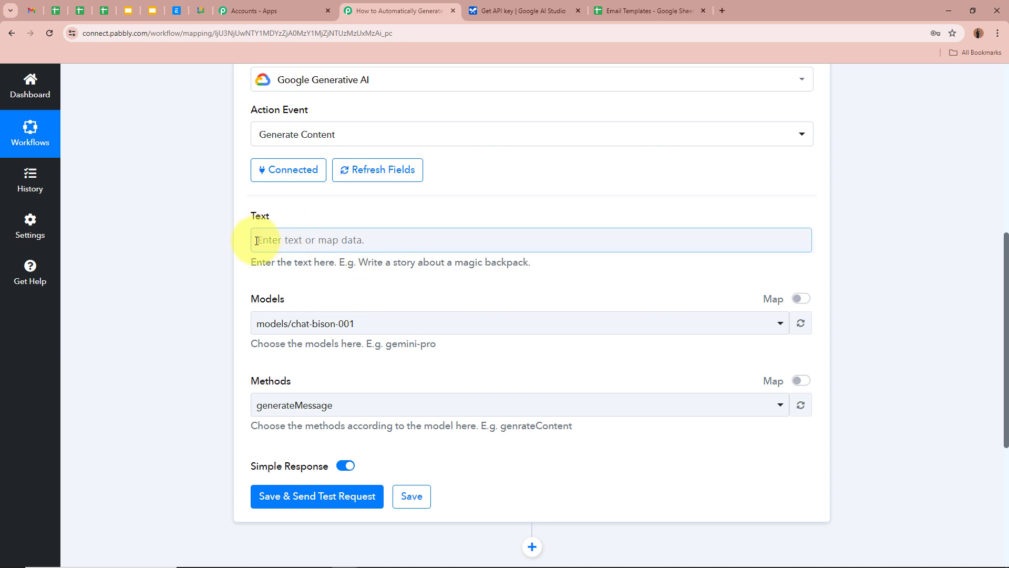
pyautogui.hotkey('ctrl', 'v')
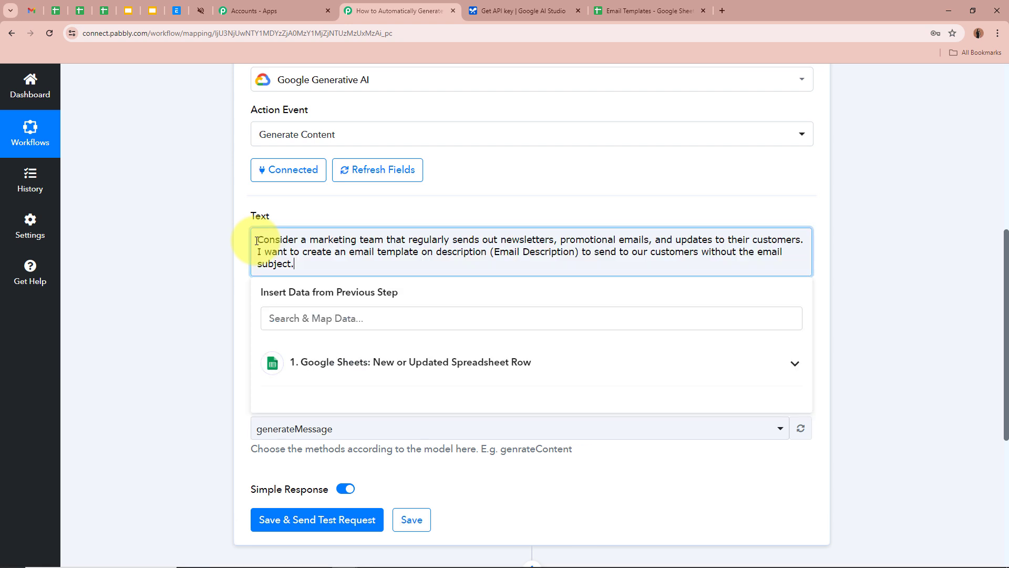
pyautogui.click(178, 228)
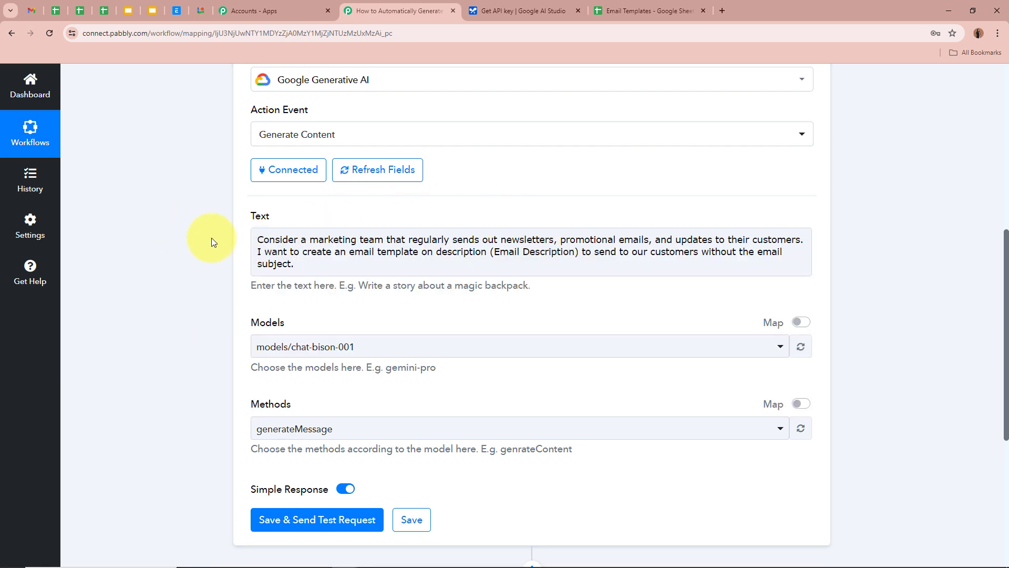
pyautogui.moveTo(275, 239); pyautogui.dragTo(796, 241)
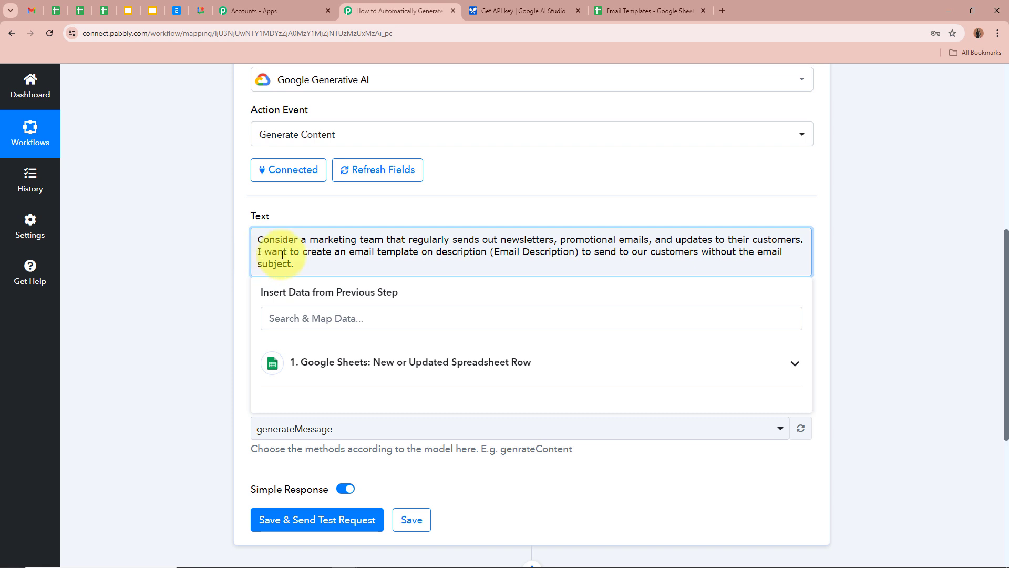
pyautogui.moveTo(263, 252); pyautogui.dragTo(745, 251)
pyautogui.click(262, 253)
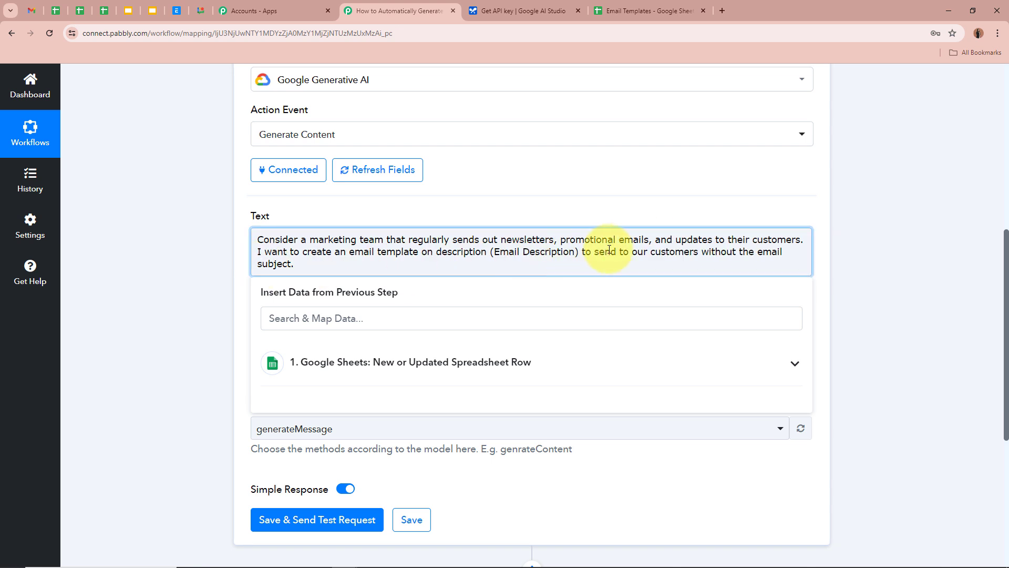
pyautogui.moveTo(683, 252); pyautogui.dragTo(783, 252)
pyautogui.click(265, 251)
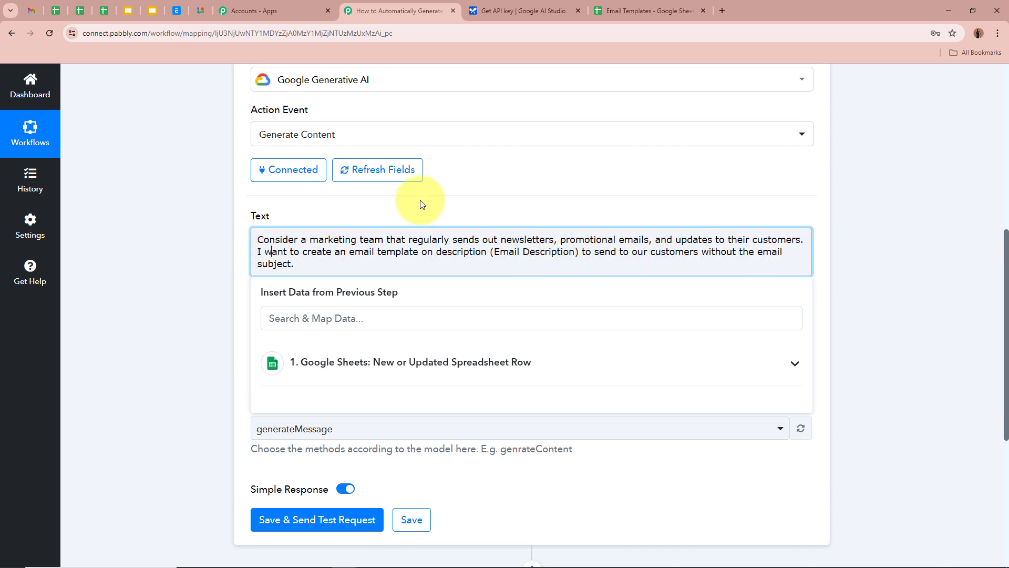
pyautogui.click(621, 11)
pyautogui.click(147, 246)
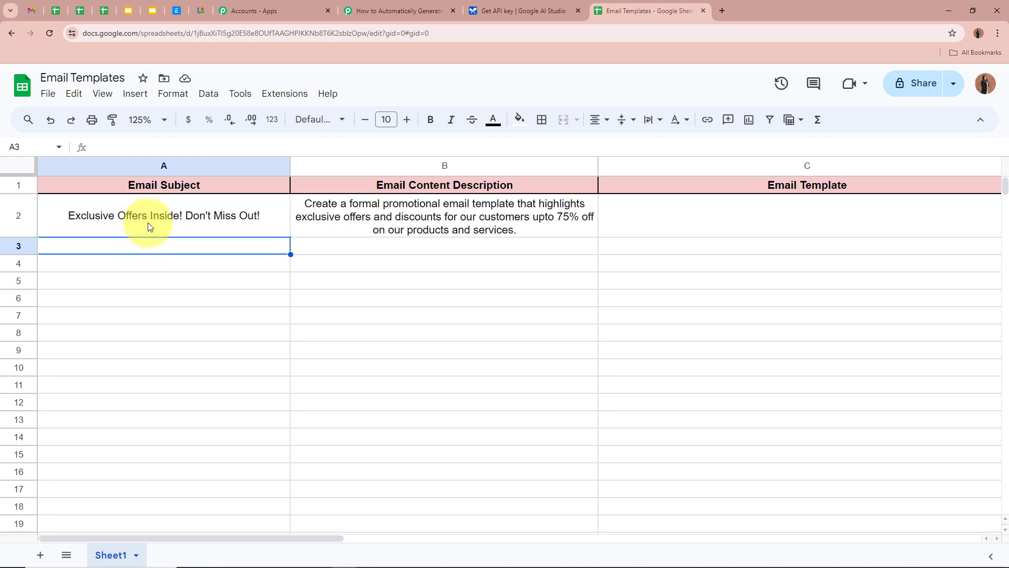
pyautogui.click(362, 11)
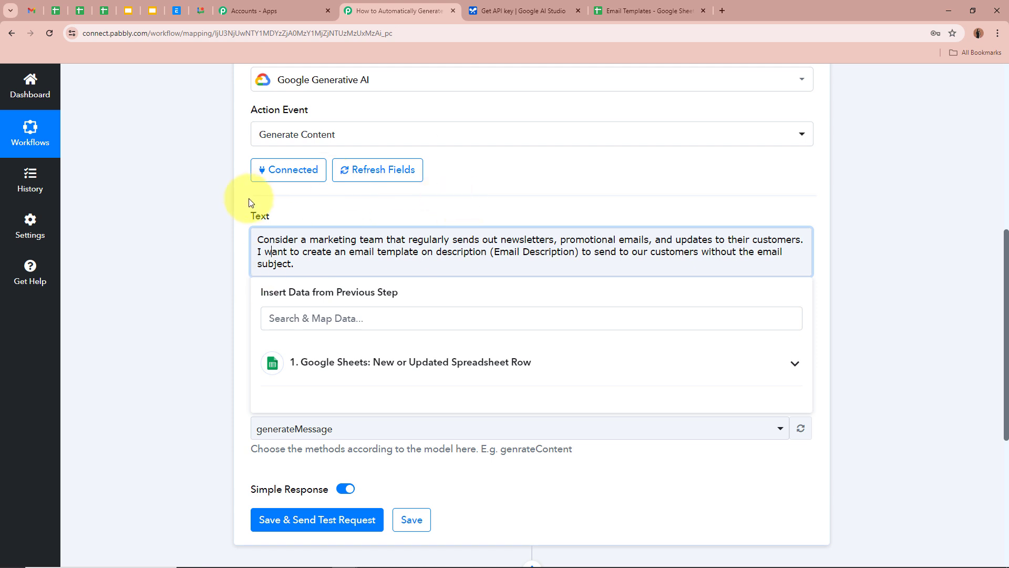
# Swap '(Email Description)' for the Email Content Description field from the Google Sheets trigger row.
pyautogui.moveTo(491, 253); pyautogui.dragTo(578, 251)
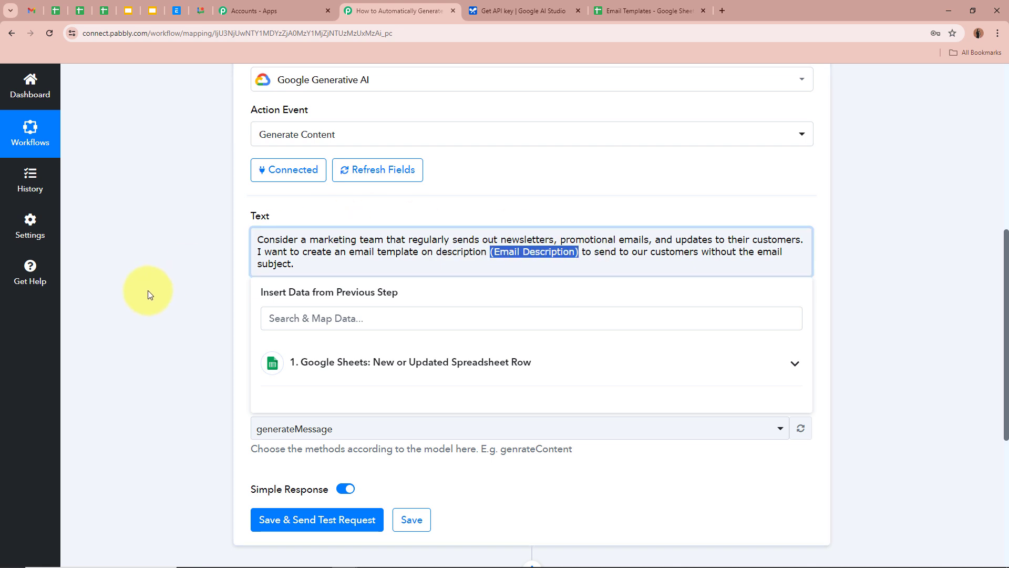
pyautogui.scroll(8, 146, 286)
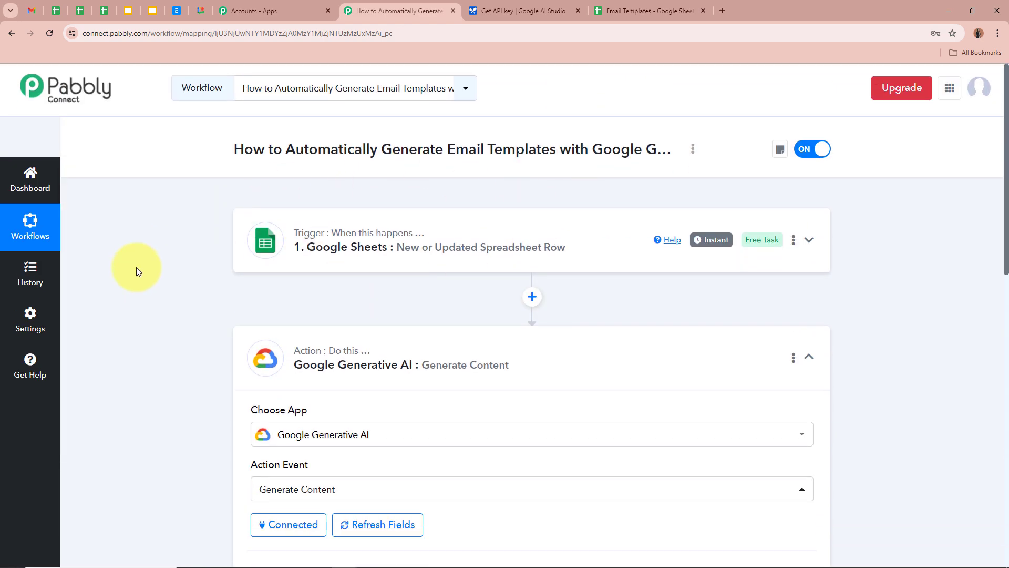
pyautogui.scroll(-8, 134, 264)
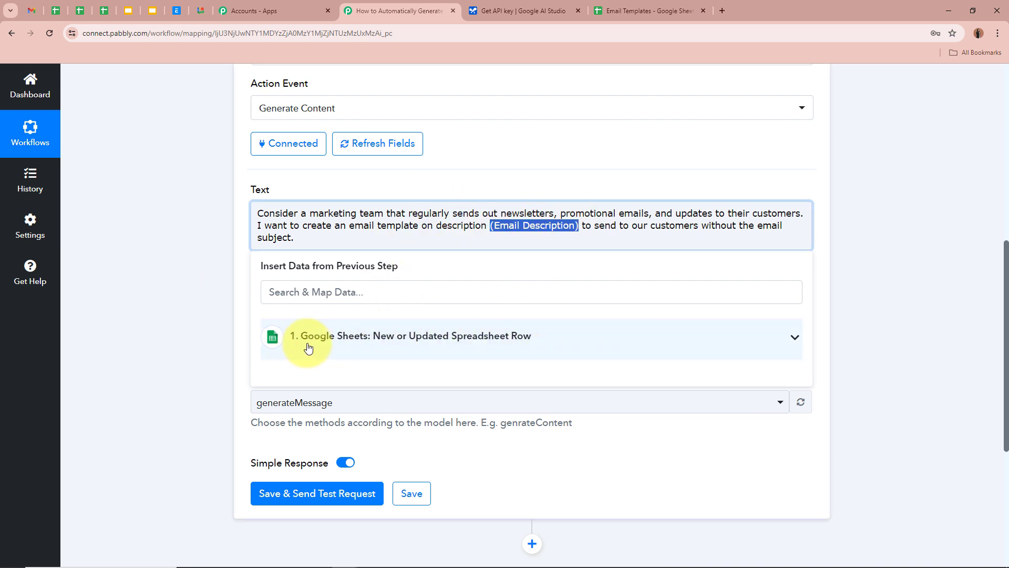
pyautogui.click(561, 344)
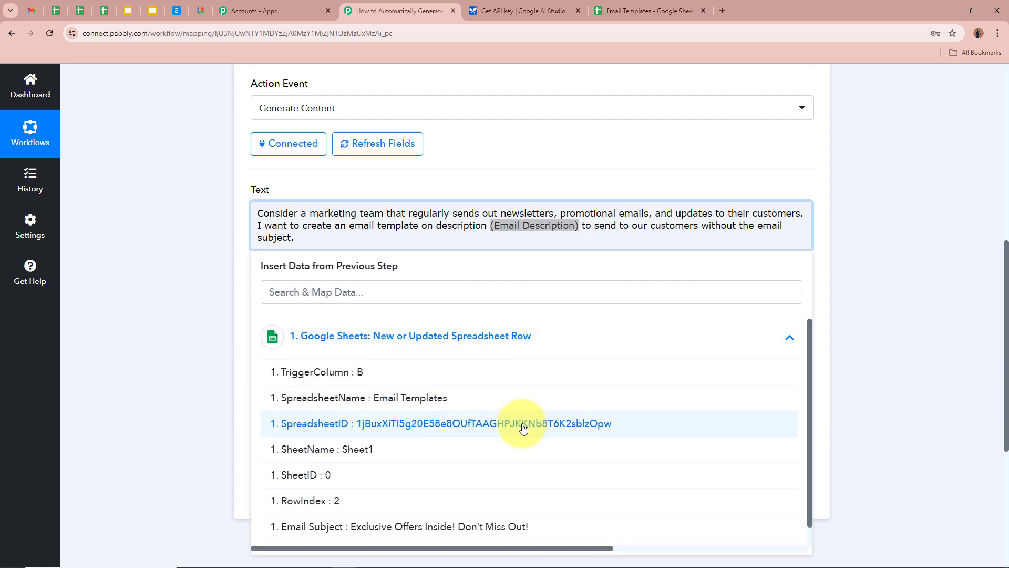
pyautogui.scroll(-1, 523, 428)
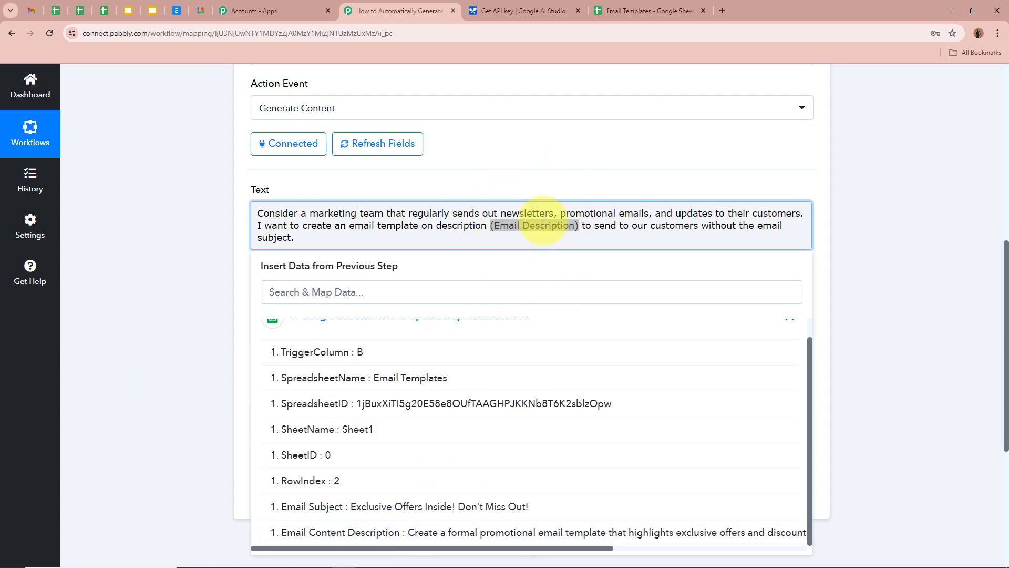
pyautogui.click(490, 535)
pyautogui.click(186, 300)
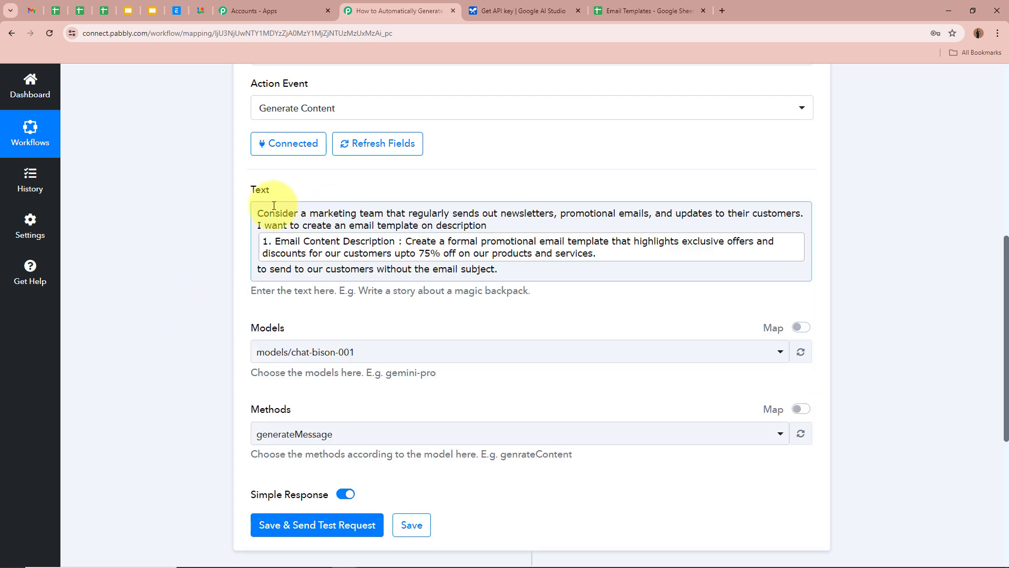
pyautogui.click(125, 272)
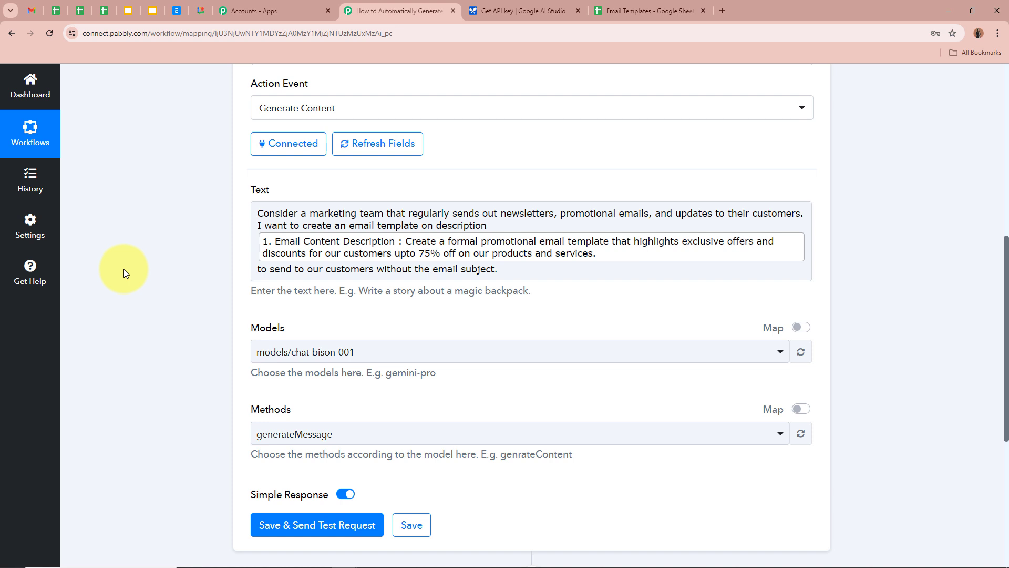
# Choose models/gemini-pro as the model and generateContent as the method.
pyautogui.scroll(8, 157, 266)
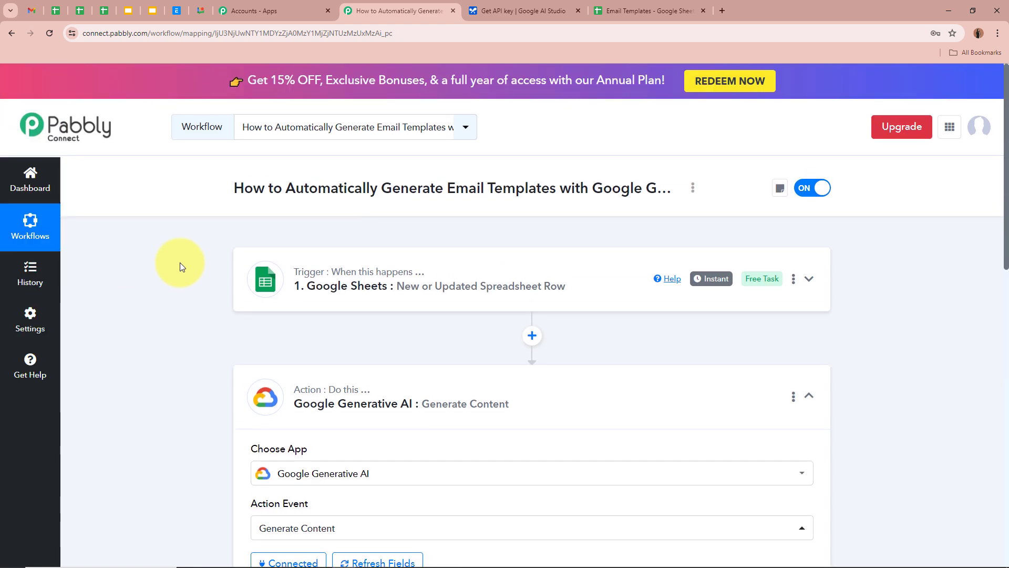
pyautogui.scroll(-10, 180, 263)
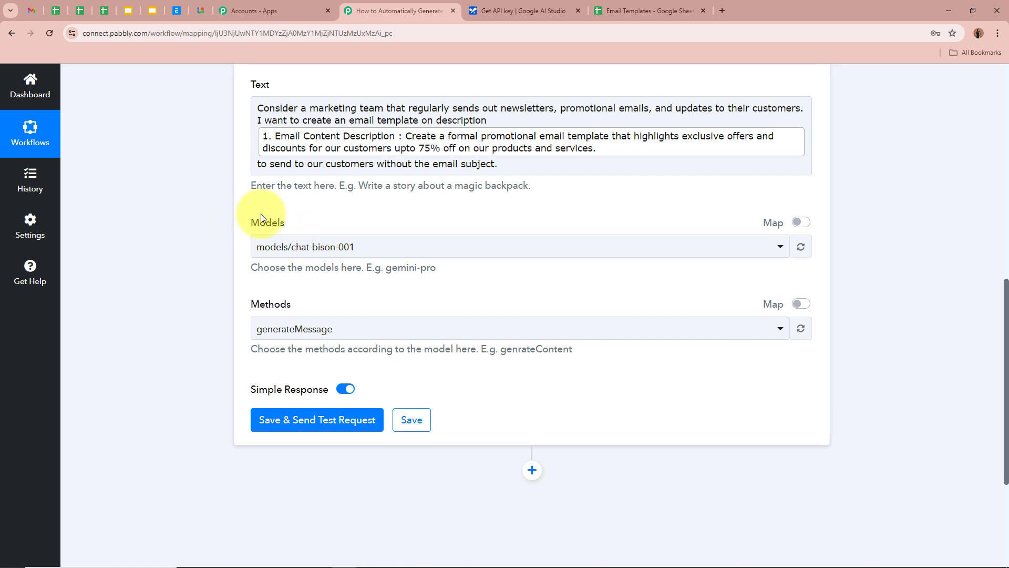
pyautogui.click(342, 254)
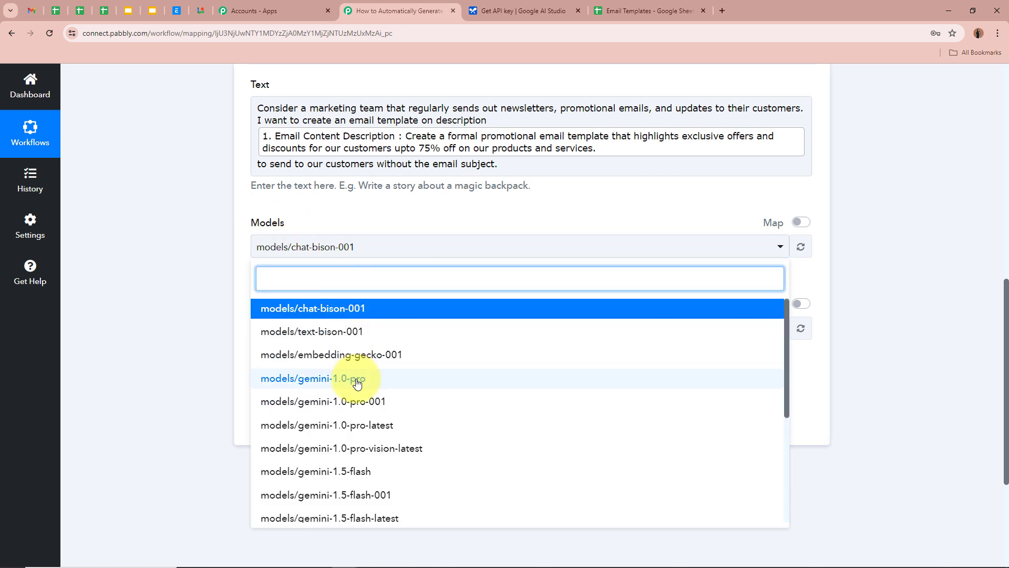
pyautogui.scroll(-3, 356, 381)
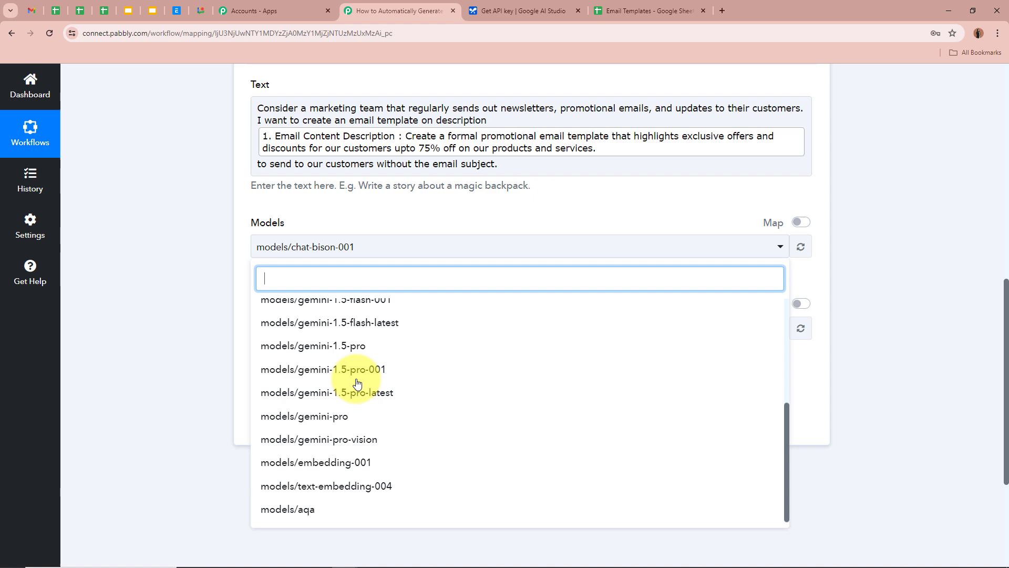
pyautogui.click(343, 415)
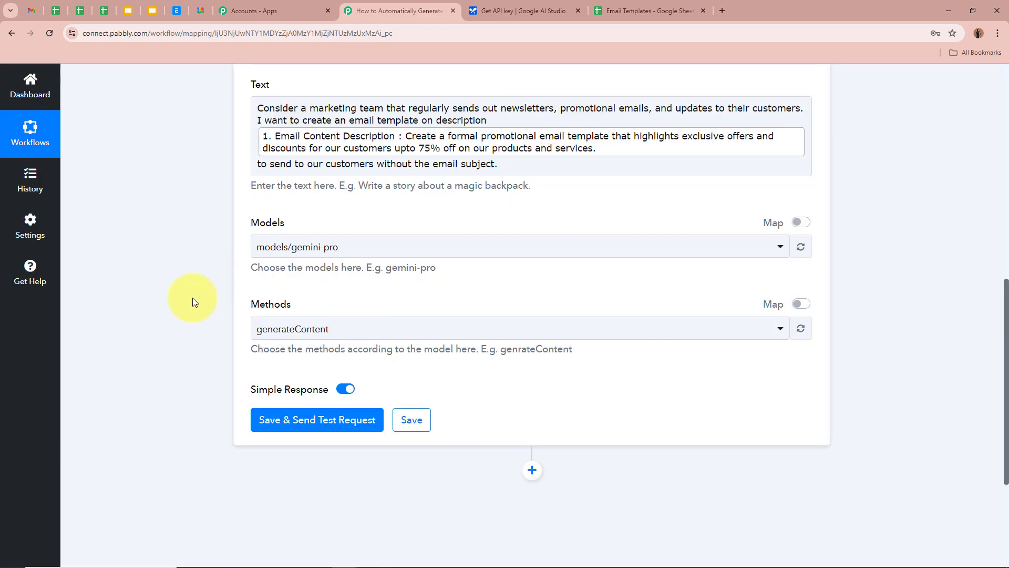
pyautogui.click(329, 339)
pyautogui.click(331, 394)
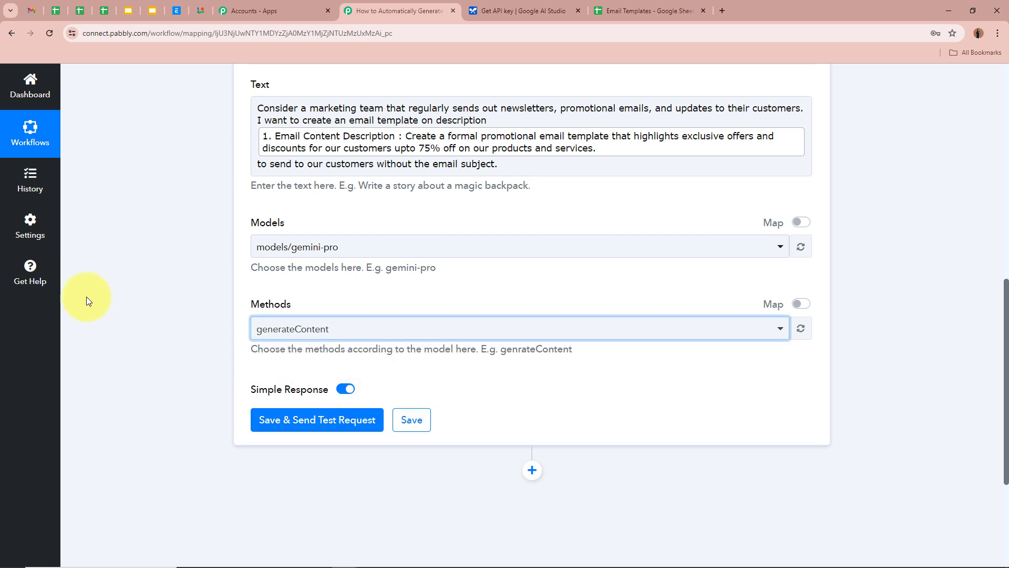
pyautogui.scroll(1, 121, 293)
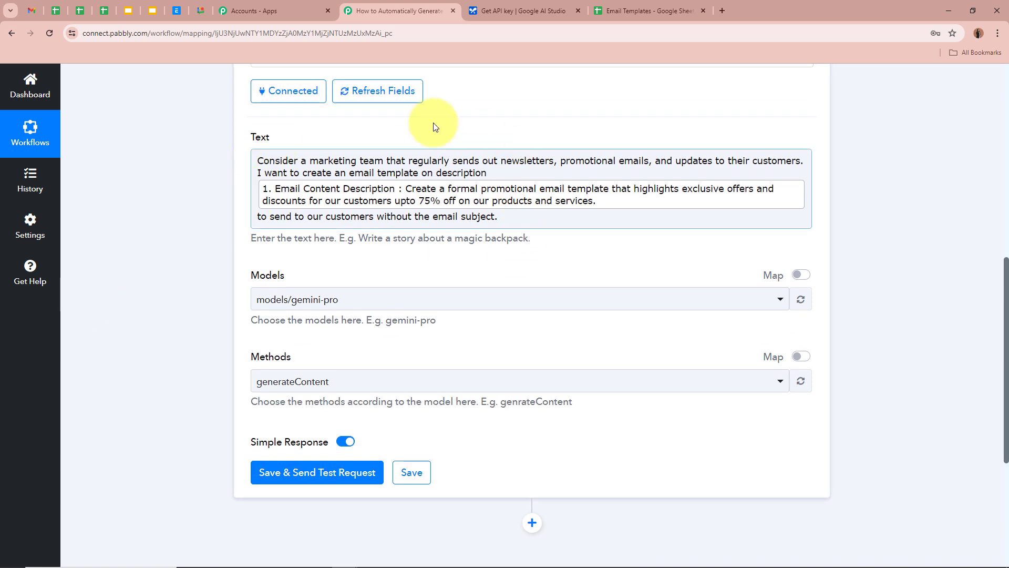
pyautogui.scroll(-4, 199, 206)
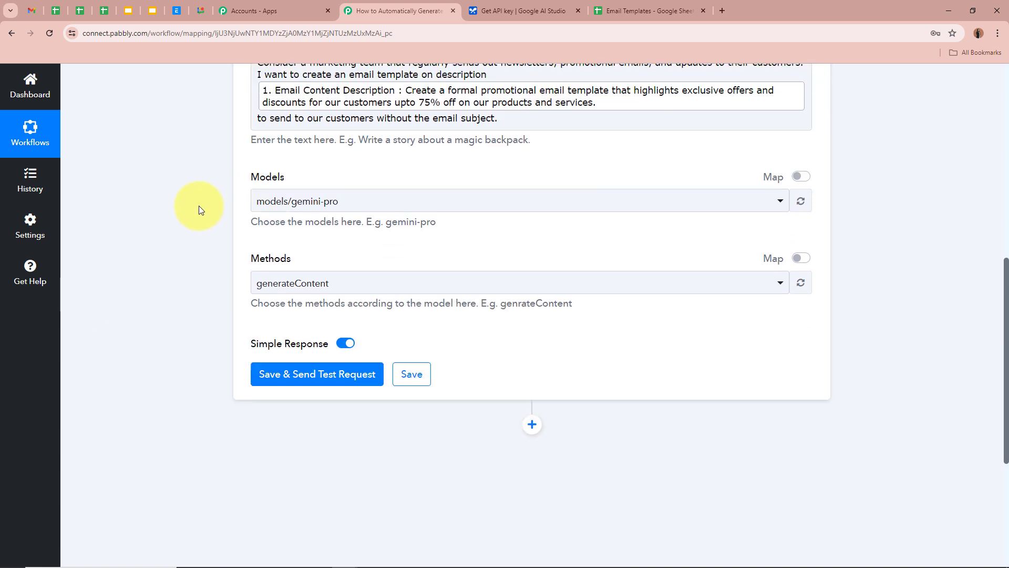
pyautogui.scroll(4, 199, 206)
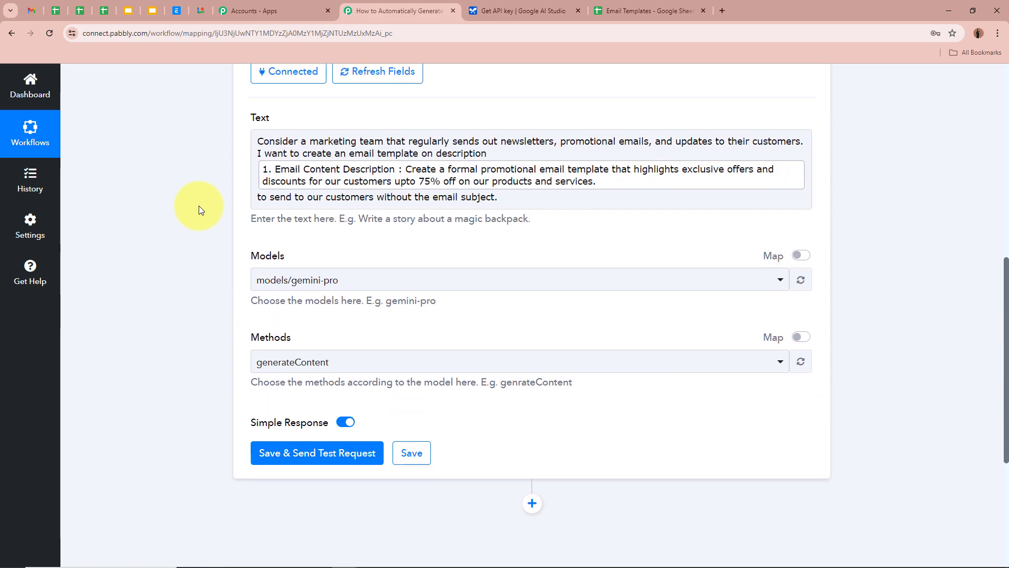
pyautogui.scroll(-5, 198, 206)
# Save and send a test request, then read the template's heading, greeting and offer sentence.
pyautogui.click(337, 220)
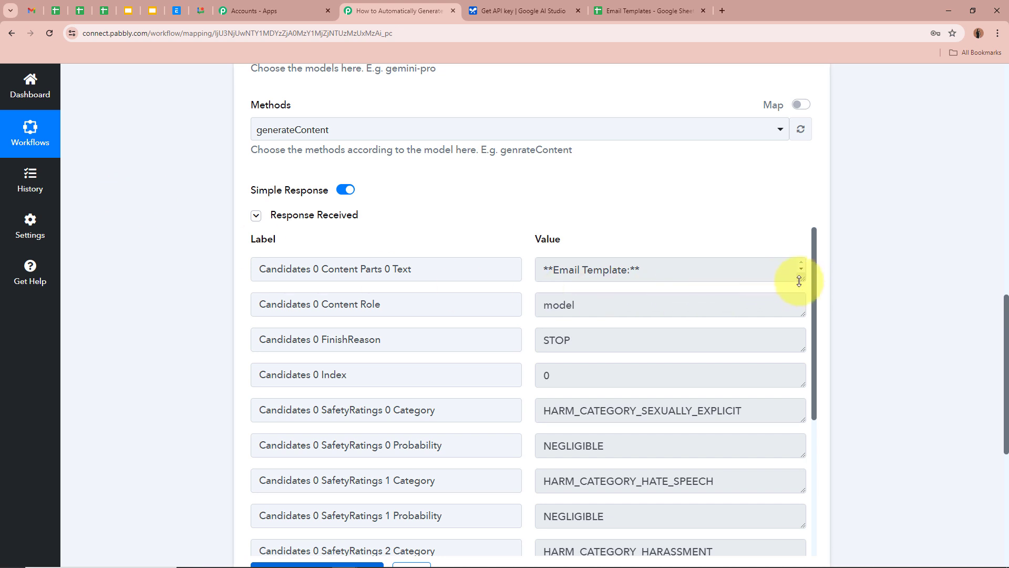
pyautogui.moveTo(799, 280); pyautogui.dragTo(818, 469)
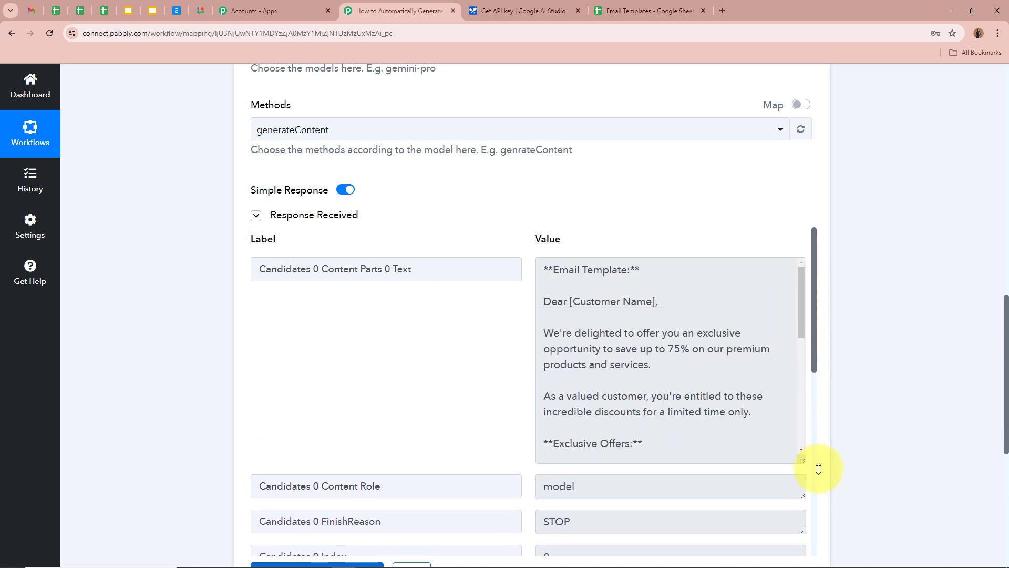
pyautogui.scroll(-3, 717, 338)
pyautogui.scroll(-4, 715, 353)
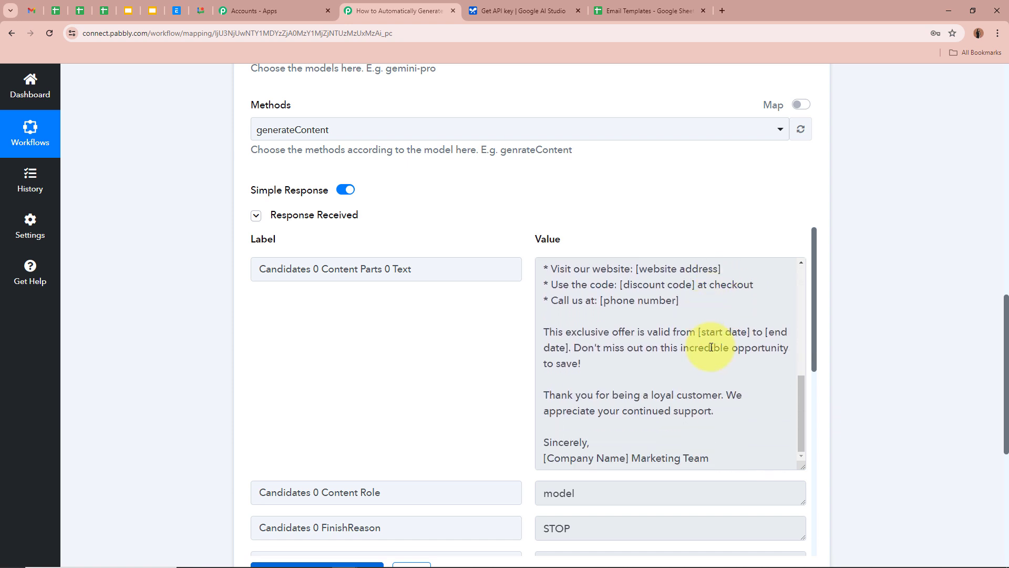
pyautogui.scroll(10, 694, 337)
pyautogui.moveTo(542, 265); pyautogui.dragTo(637, 272)
pyautogui.click(642, 272)
pyautogui.moveTo(544, 303); pyautogui.dragTo(712, 308)
pyautogui.click(555, 332)
pyautogui.moveTo(542, 334); pyautogui.dragTo(650, 365)
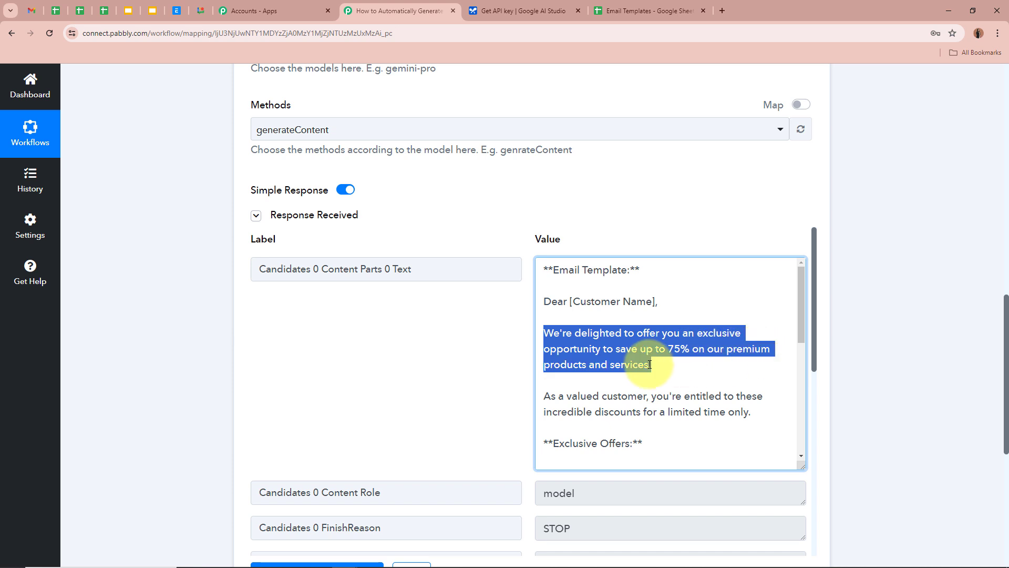
# Read through the rest of the generated template, including the offer validity and thank-you lines.
pyautogui.scroll(-2, 650, 363)
pyautogui.click(619, 337)
pyautogui.moveTo(545, 291); pyautogui.dragTo(638, 300)
pyautogui.click(668, 289)
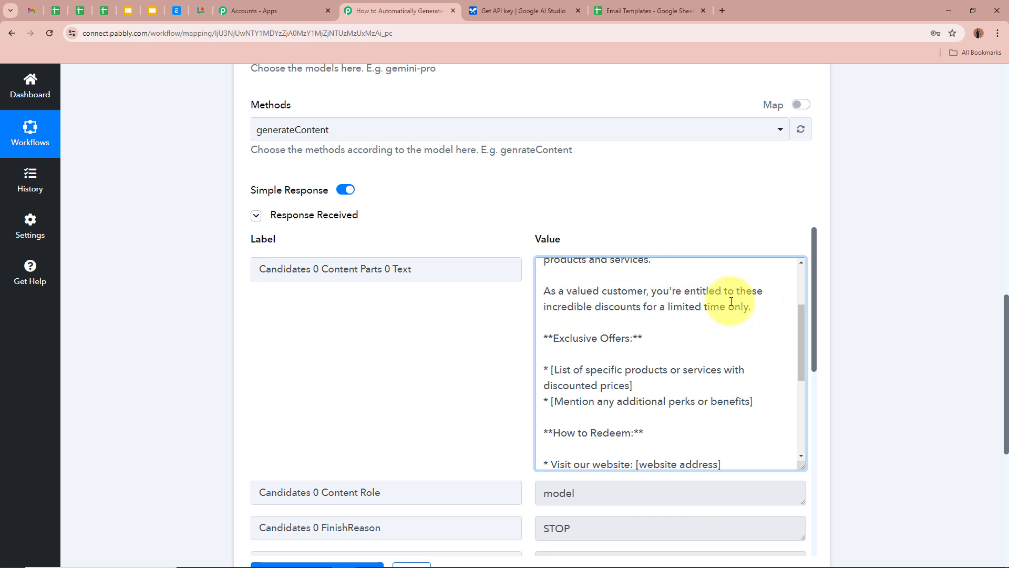
pyautogui.scroll(-2, 731, 301)
pyautogui.scroll(1, 683, 295)
pyautogui.moveTo(545, 286); pyautogui.dragTo(647, 290)
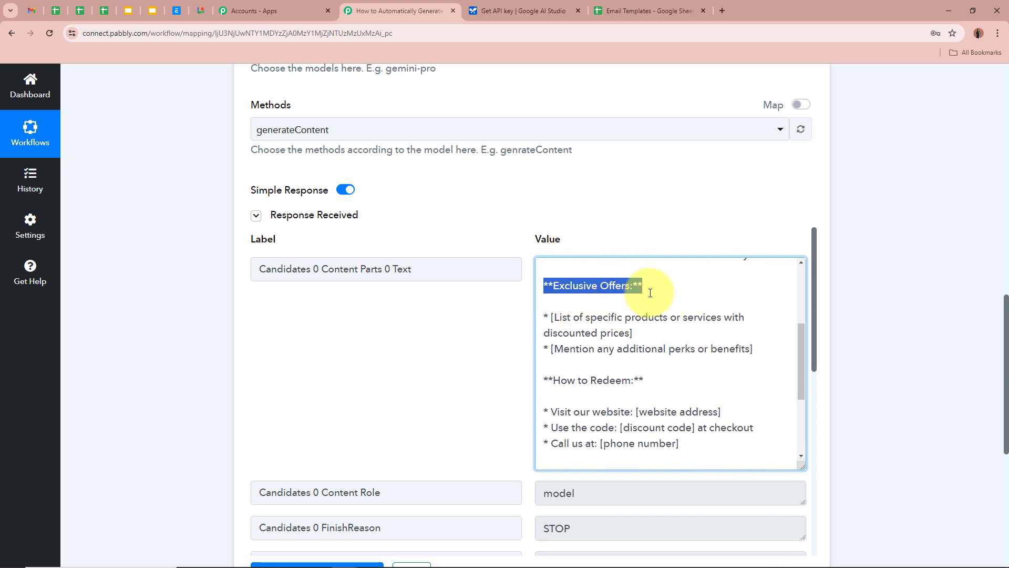
pyautogui.moveTo(545, 317); pyautogui.dragTo(632, 333)
pyautogui.scroll(-3, 651, 324)
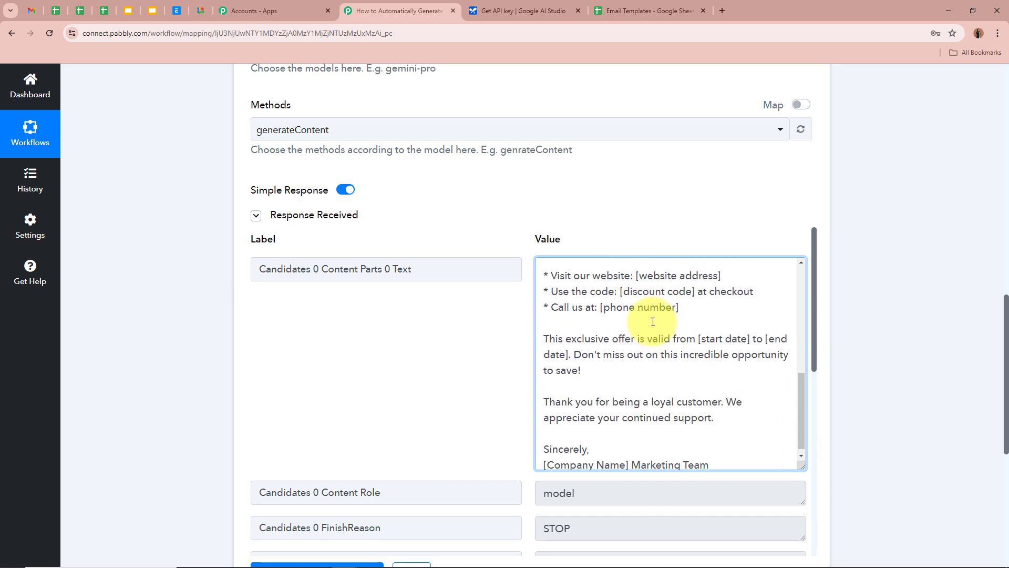
pyautogui.scroll(2, 548, 333)
pyautogui.moveTo(553, 338); pyautogui.dragTo(671, 349)
pyautogui.scroll(-2, 672, 347)
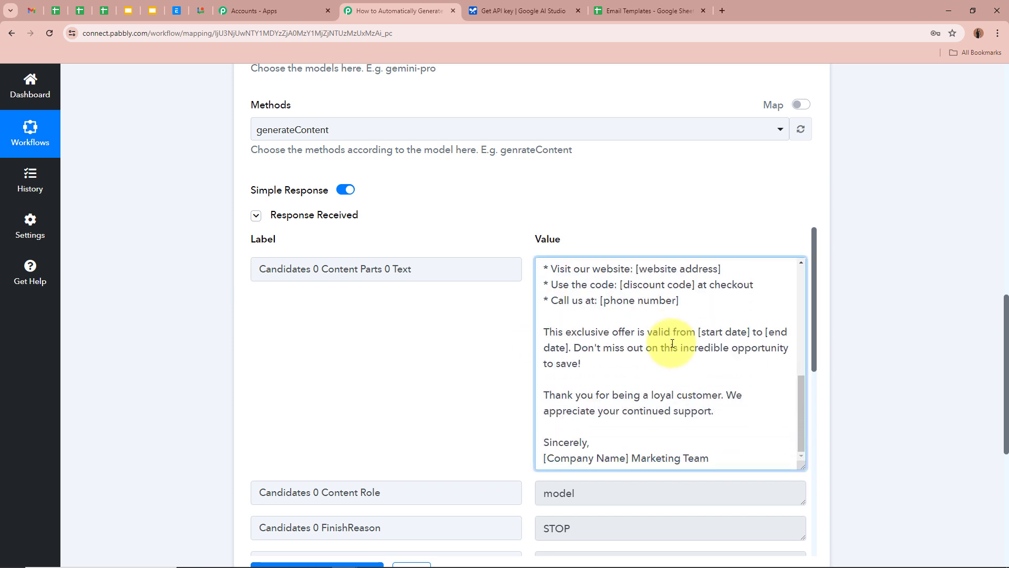
pyautogui.moveTo(545, 334); pyautogui.dragTo(592, 367)
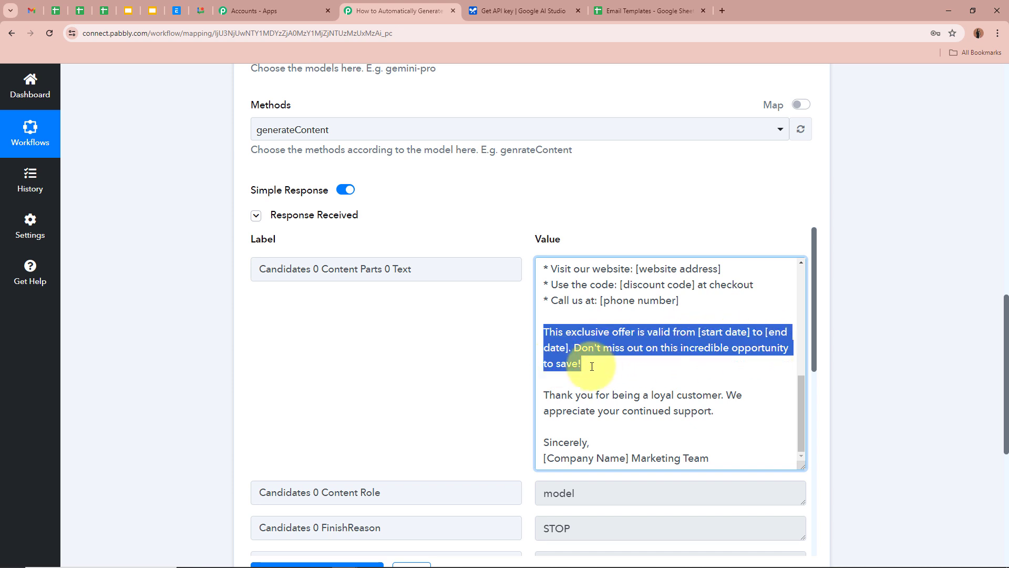
pyautogui.moveTo(544, 395); pyautogui.dragTo(712, 411)
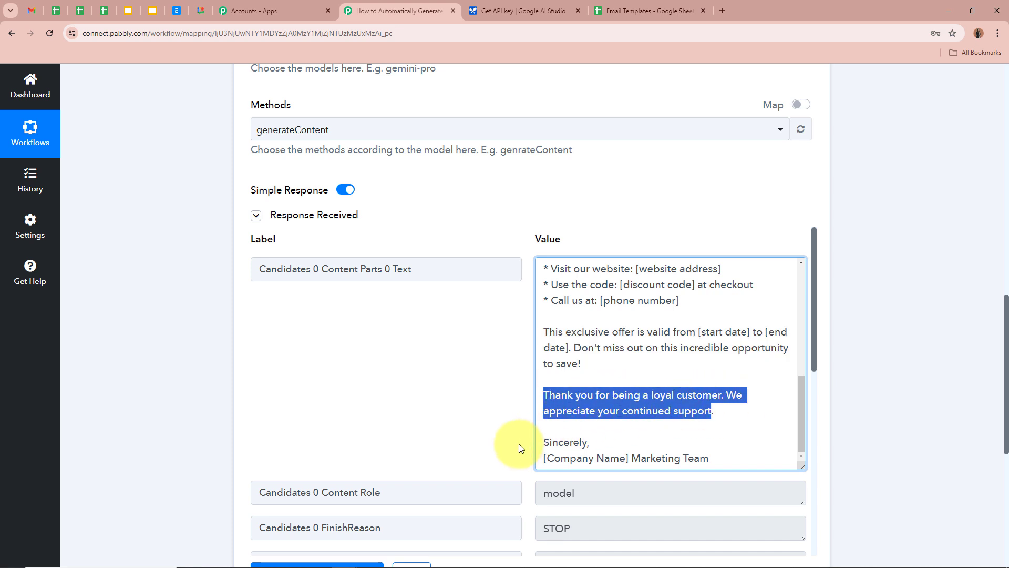
pyautogui.click(725, 419)
pyautogui.scroll(1, 676, 342)
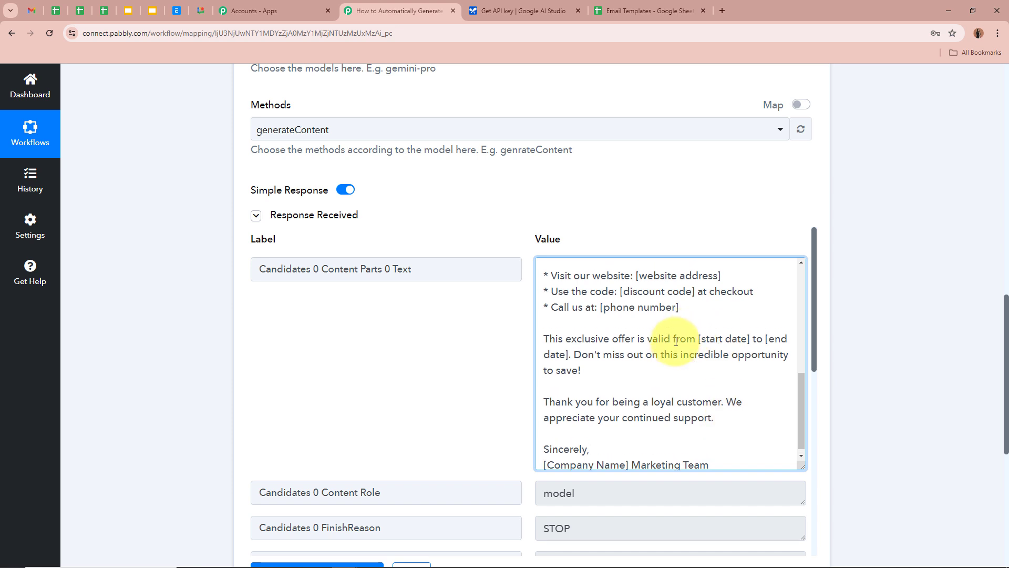
pyautogui.scroll(6, 676, 342)
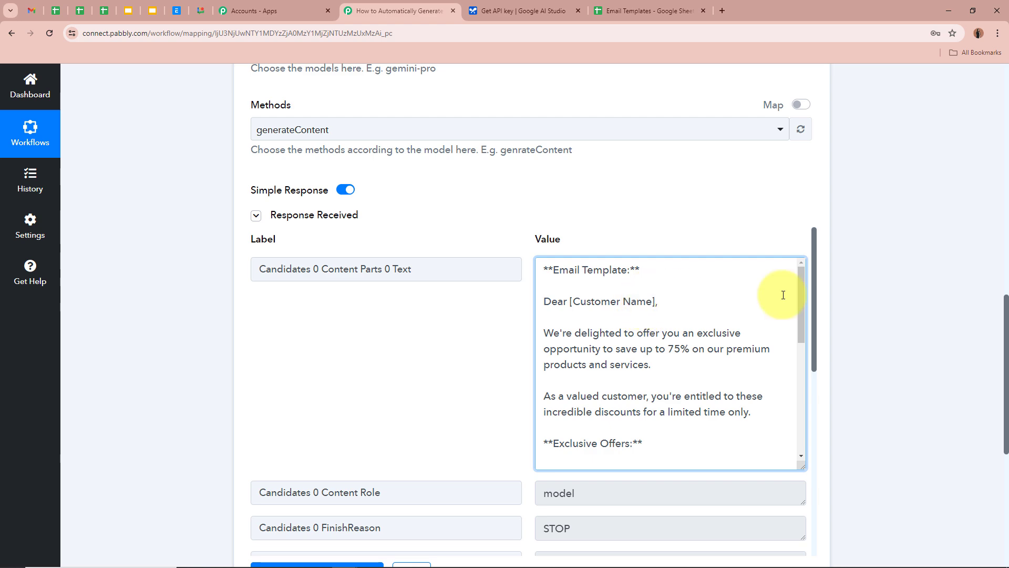
pyautogui.scroll(8, 870, 269)
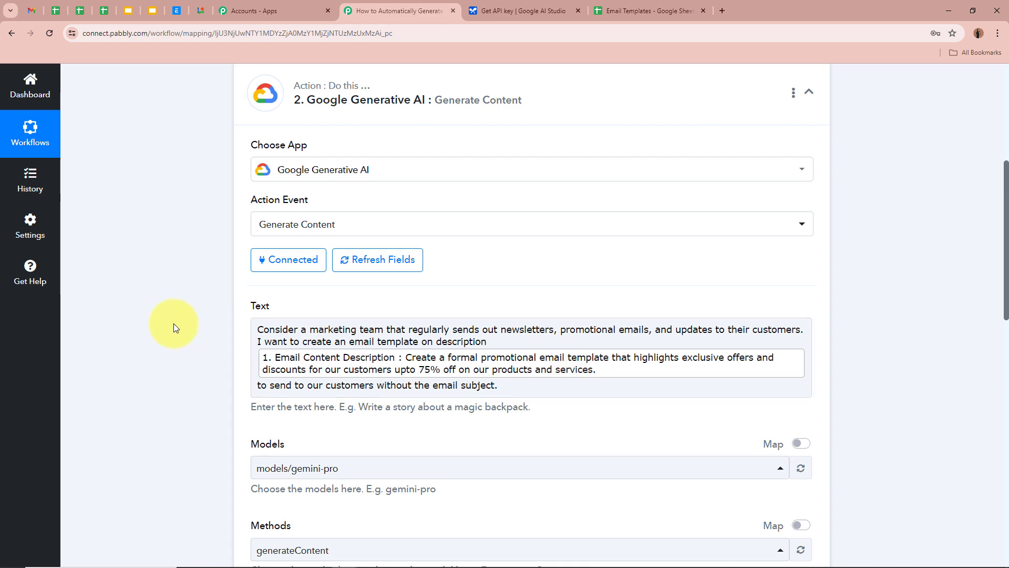
pyautogui.scroll(-8, 171, 297)
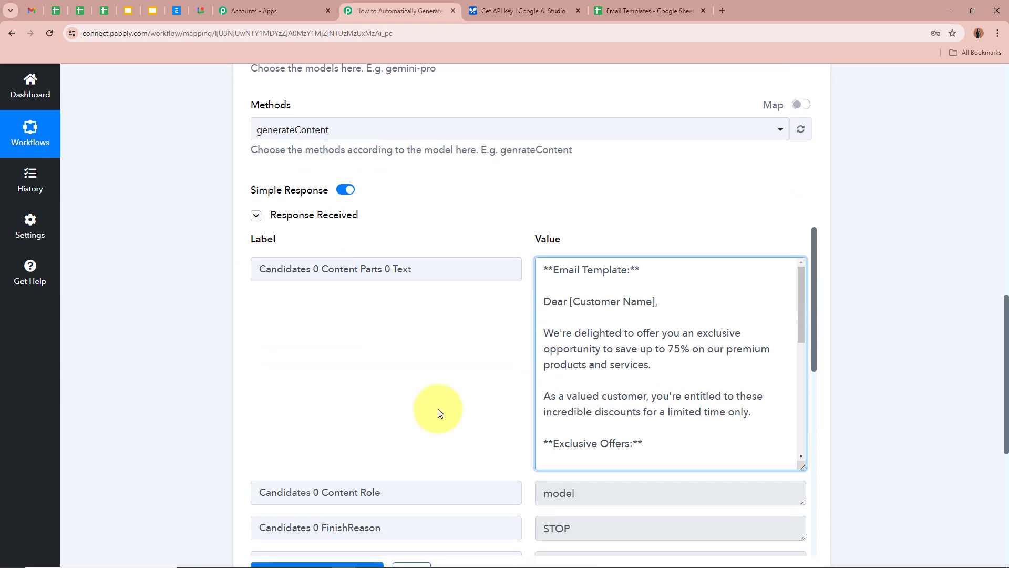
pyautogui.scroll(5, 883, 290)
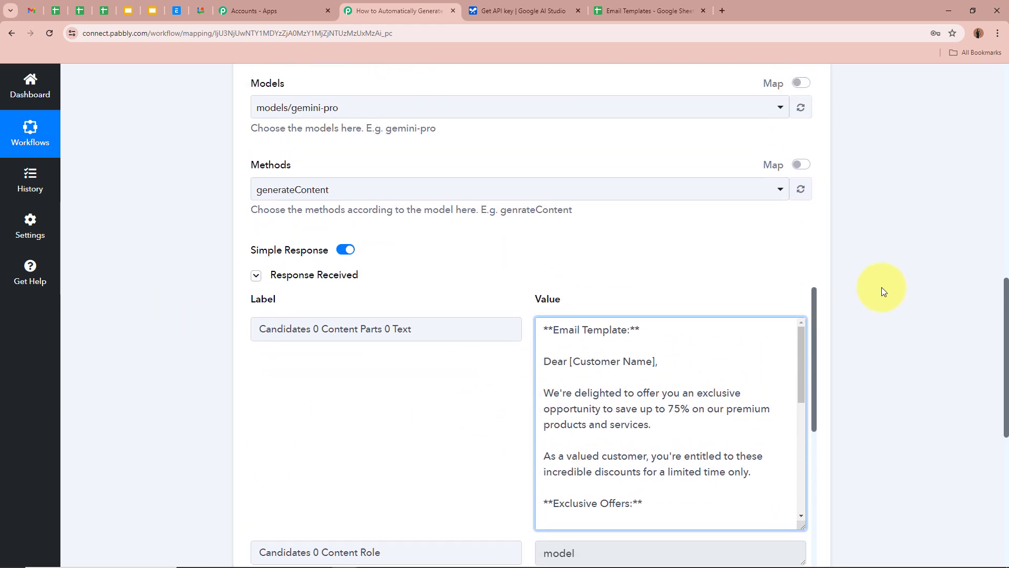
pyautogui.scroll(4, 882, 287)
# Collapse the Google Generative AI step and note the still-empty Email Template column in the sheet.
pyautogui.click(566, 259)
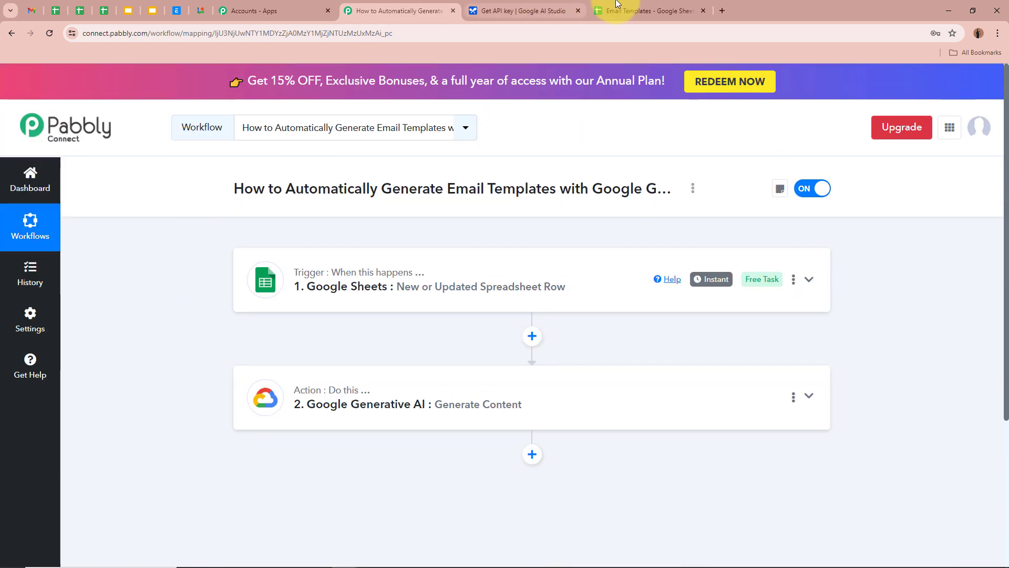
pyautogui.click(604, 10)
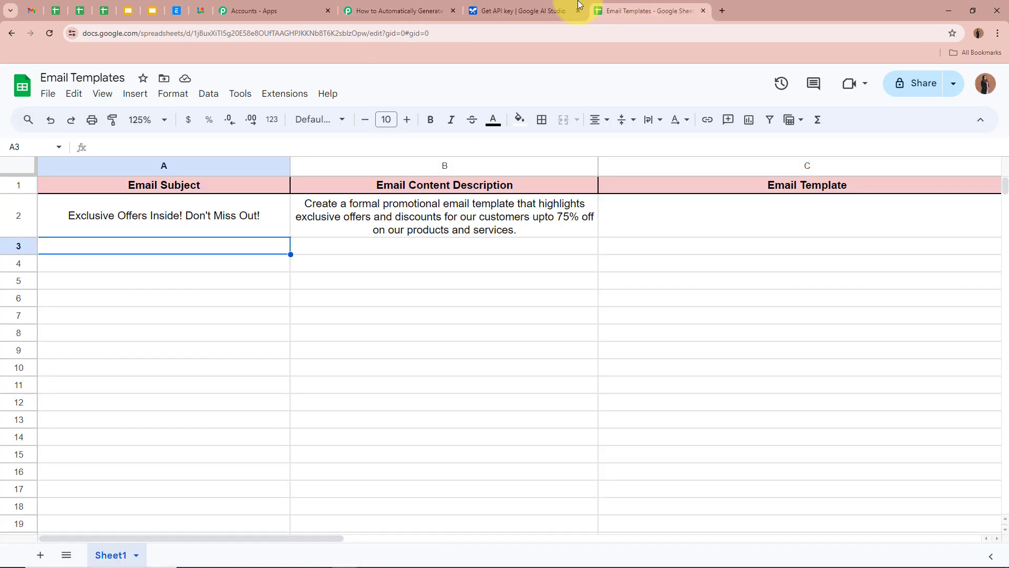
pyautogui.click(734, 219)
pyautogui.click(731, 304)
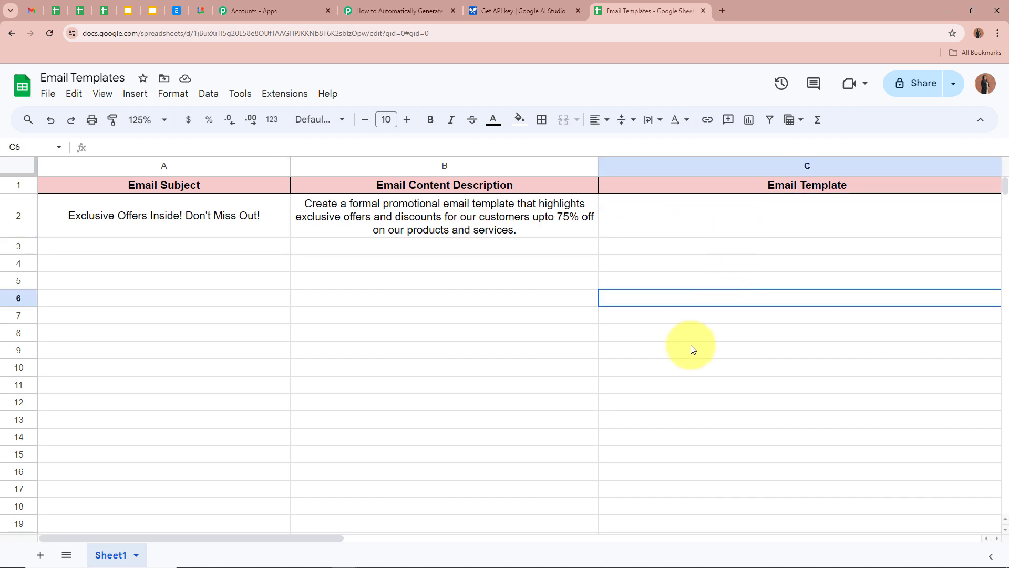
pyautogui.click(400, 11)
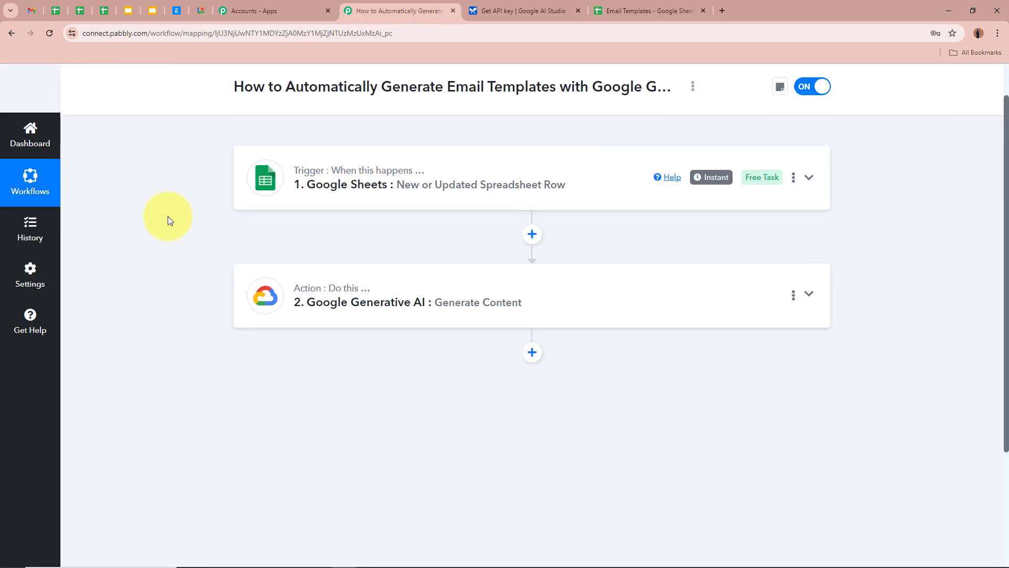
# Add a third step using Google Sheets with the Update Row action event.
pyautogui.scroll(-1, 168, 216)
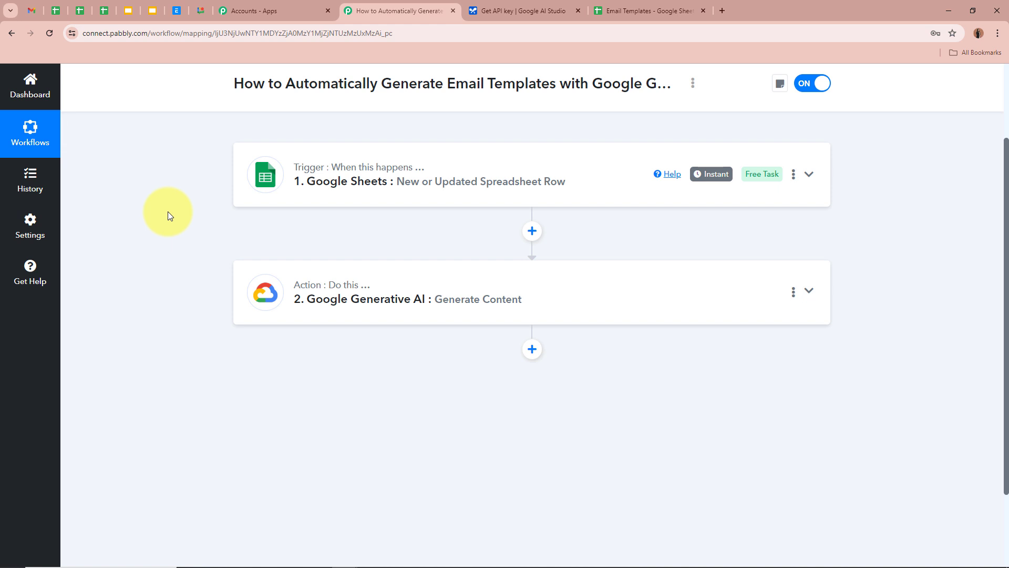
pyautogui.click(532, 352)
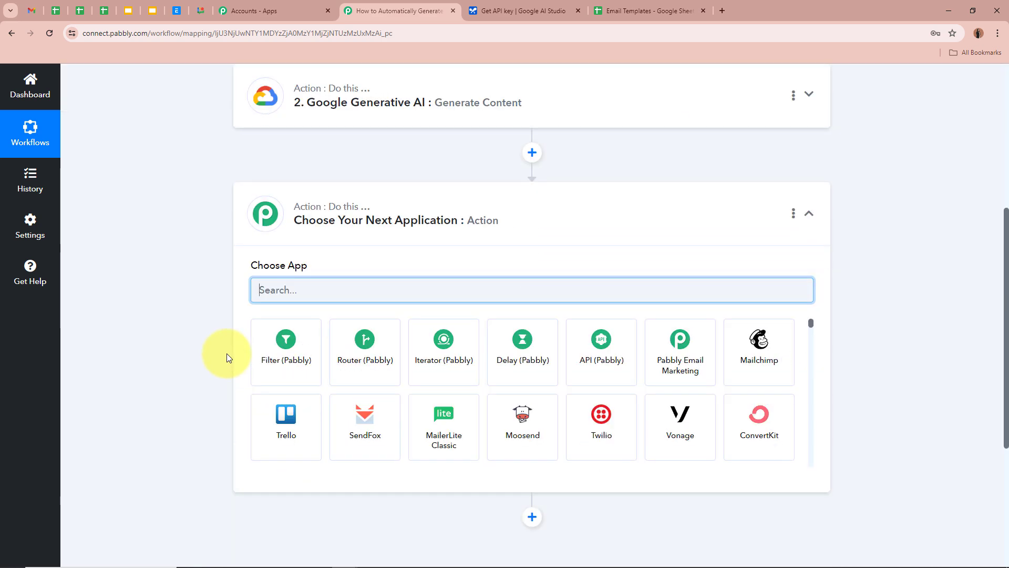
pyautogui.write('Google')
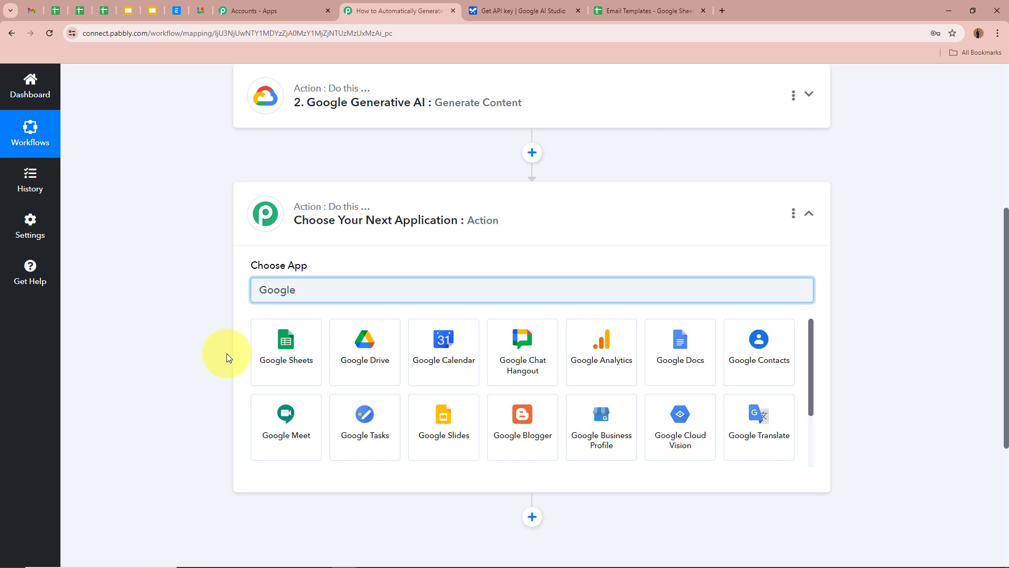
pyautogui.click(285, 351)
pyautogui.click(282, 348)
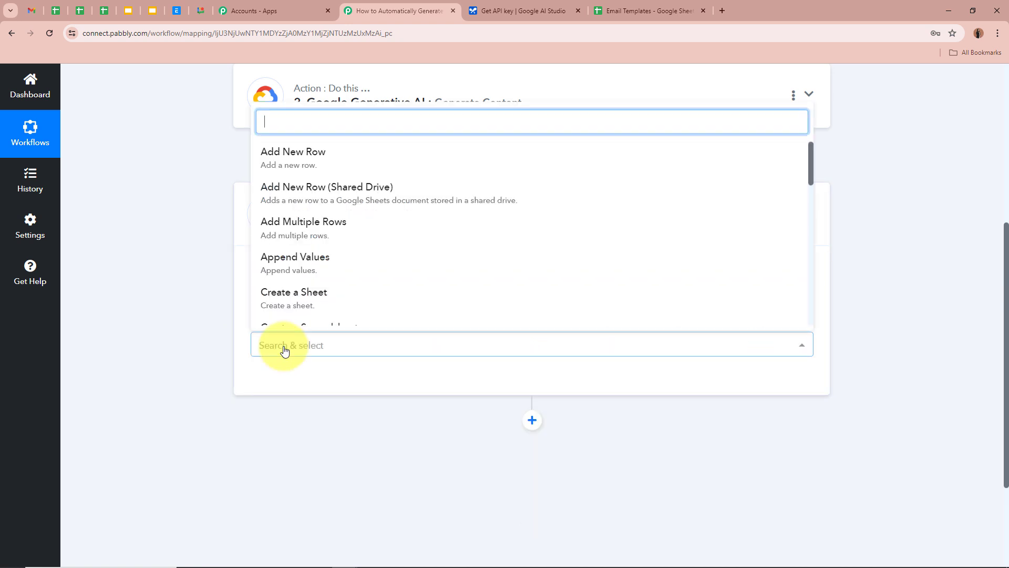
pyautogui.scroll(-2, 314, 303)
pyautogui.scroll(-4, 314, 304)
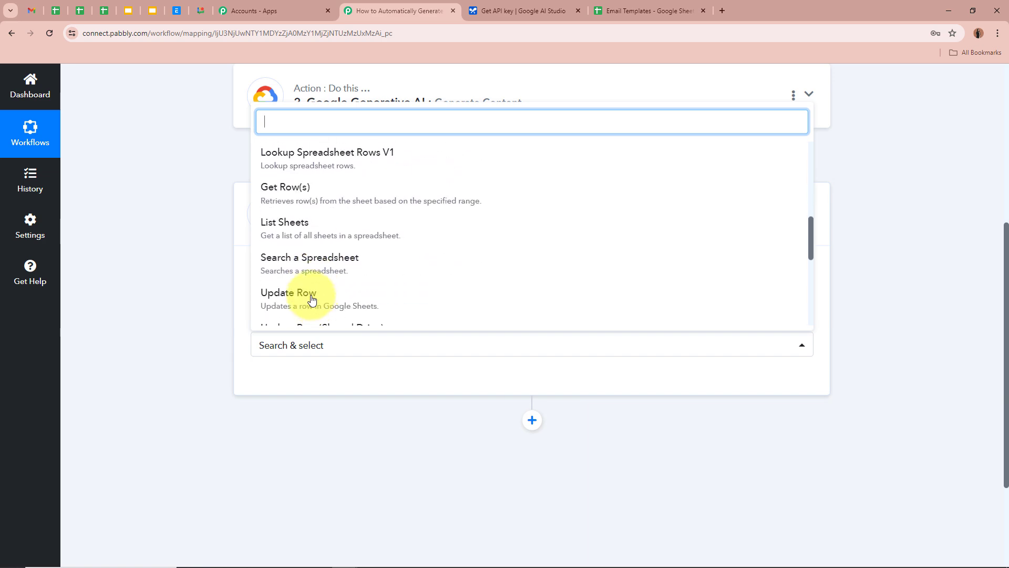
pyautogui.click(310, 299)
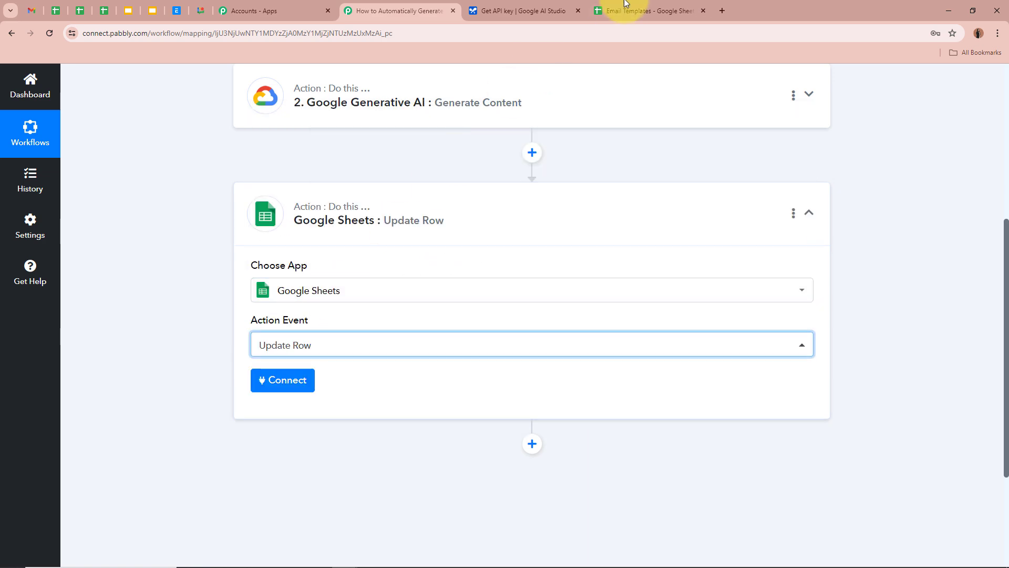
pyautogui.click(648, 10)
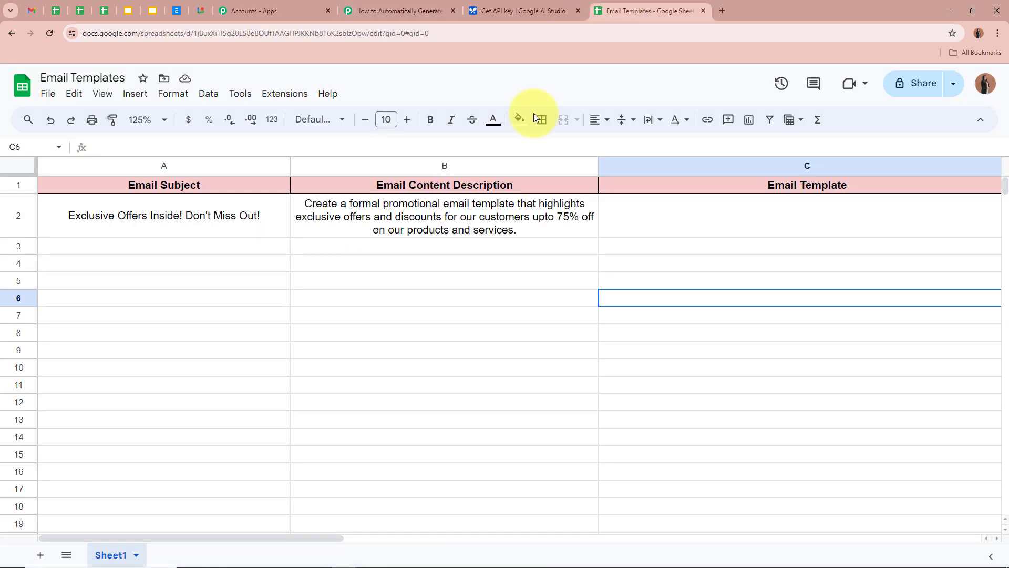
pyautogui.click(400, 11)
pyautogui.scroll(-1, 112, 281)
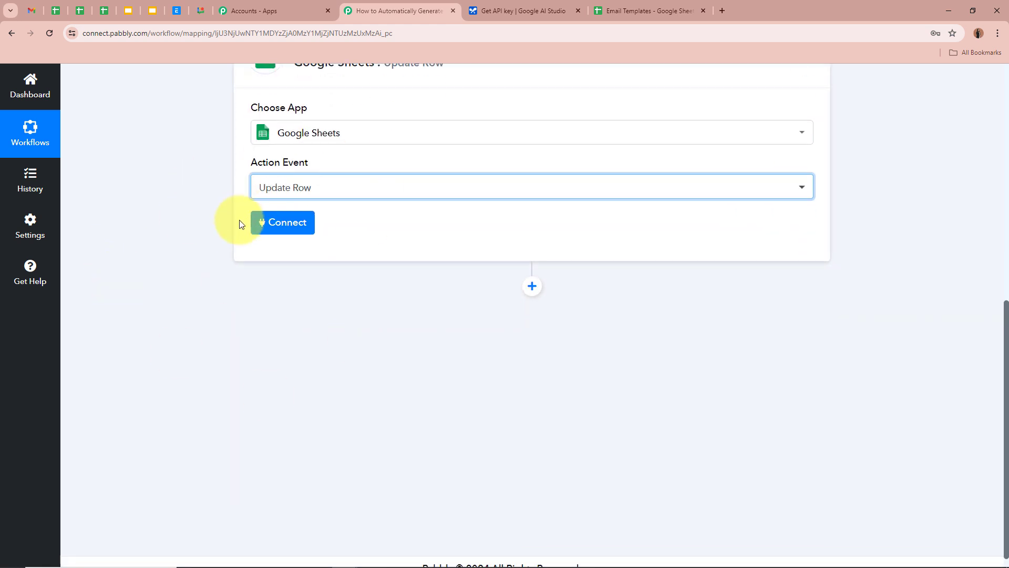
# Add a new Google Sheets connection through Sign in with Google and allow Pabbly access.
pyautogui.click(290, 223)
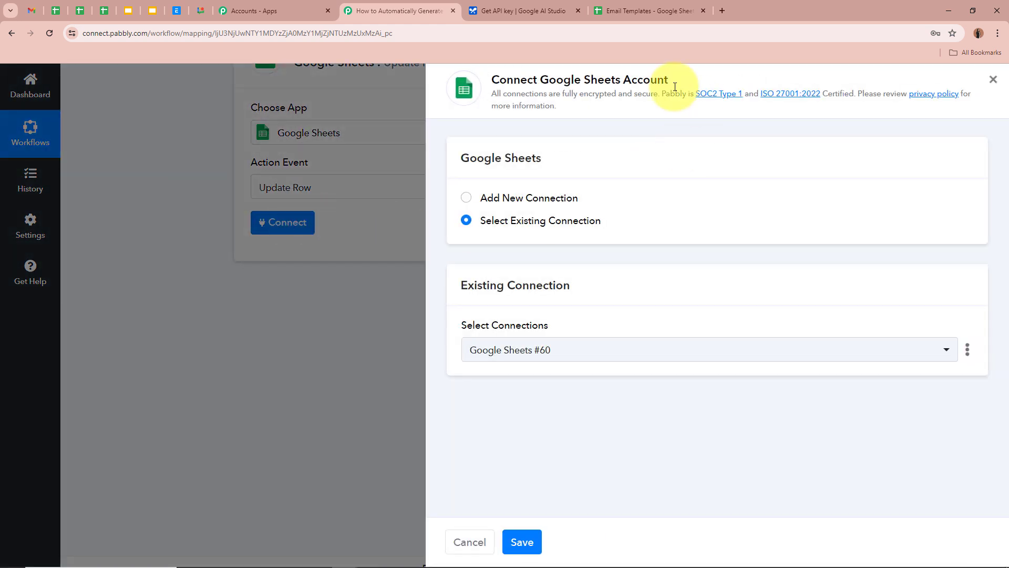
pyautogui.click(467, 198)
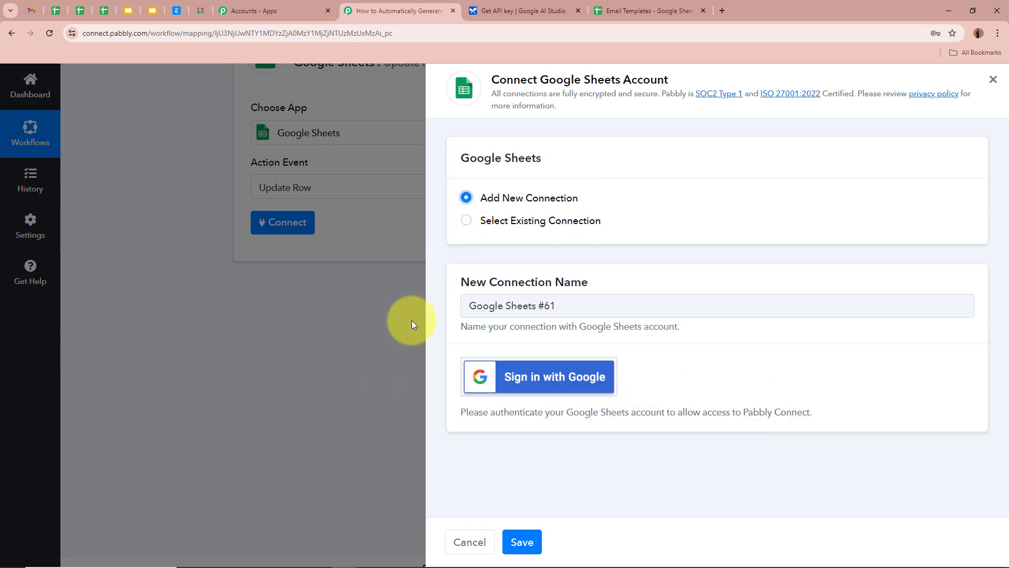
pyautogui.click(581, 373)
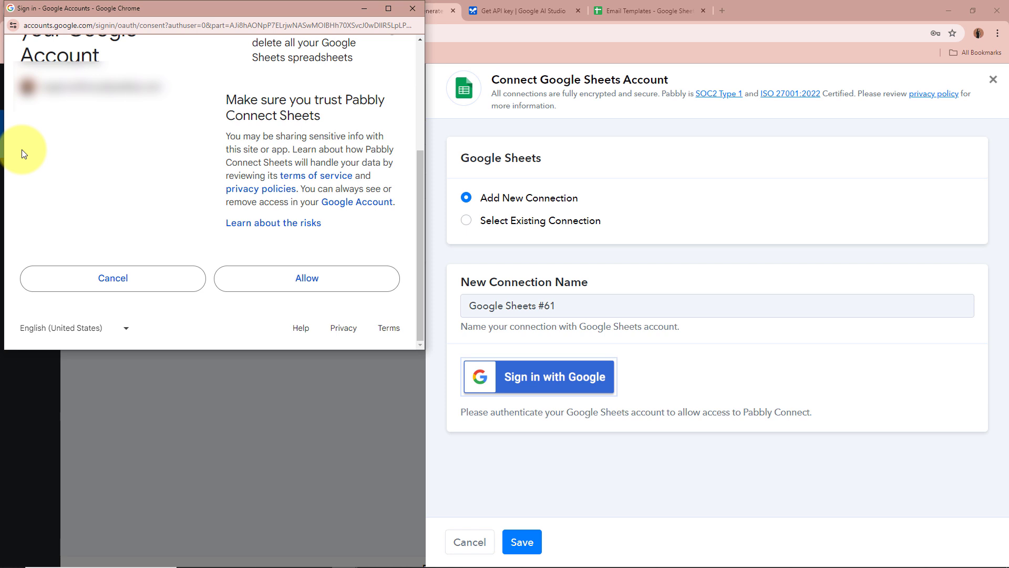
pyautogui.click(304, 284)
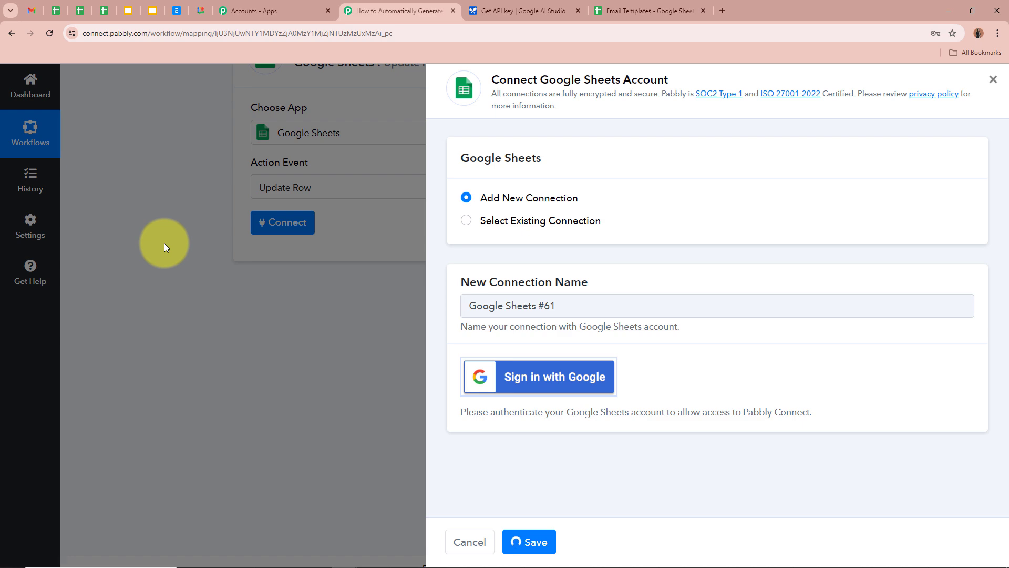
pyautogui.scroll(-2, 164, 243)
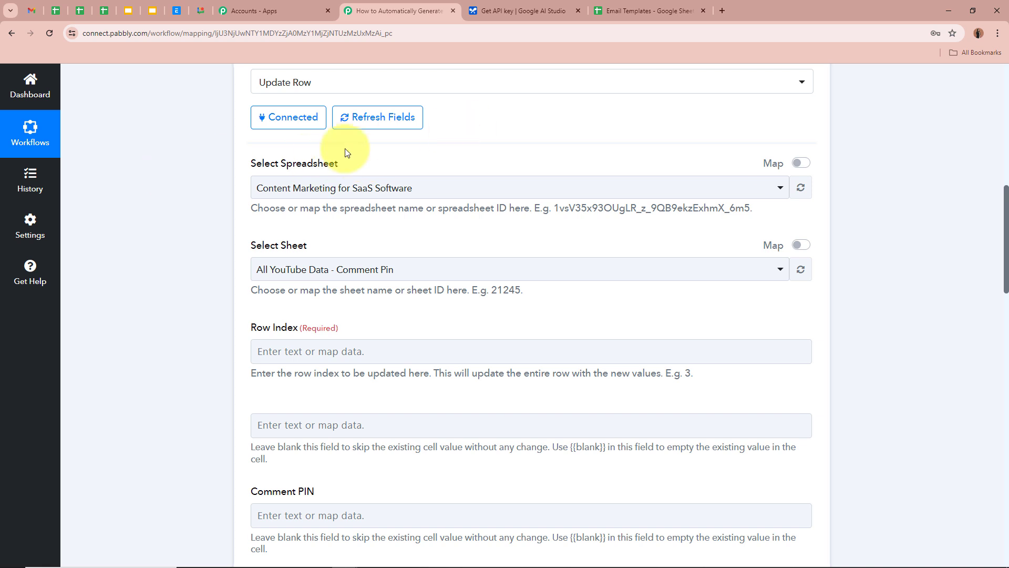
# Choose Email Templates as the spreadsheet and Sheet1 as the sheet to update.
pyautogui.click(652, 11)
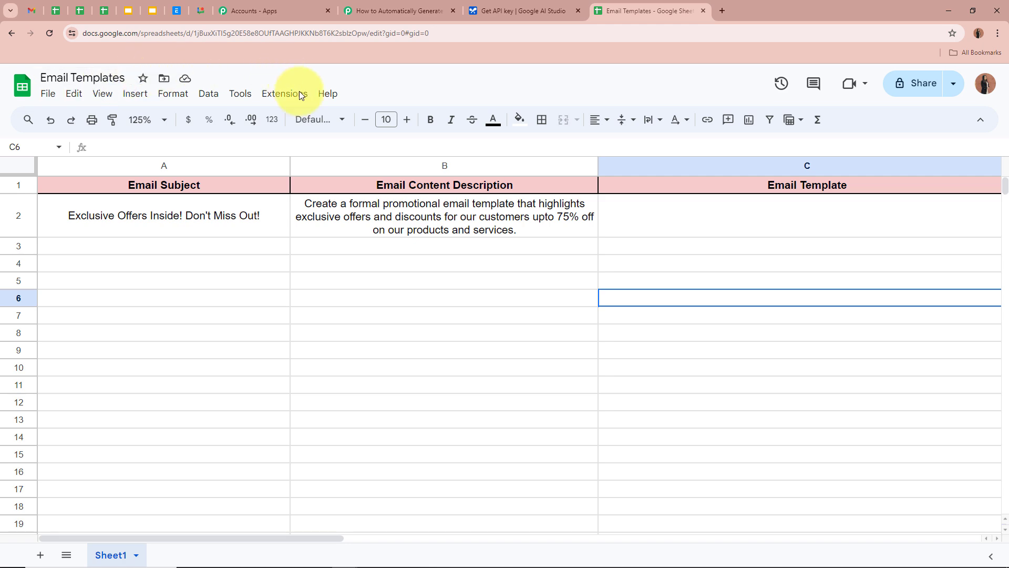
pyautogui.click(840, 234)
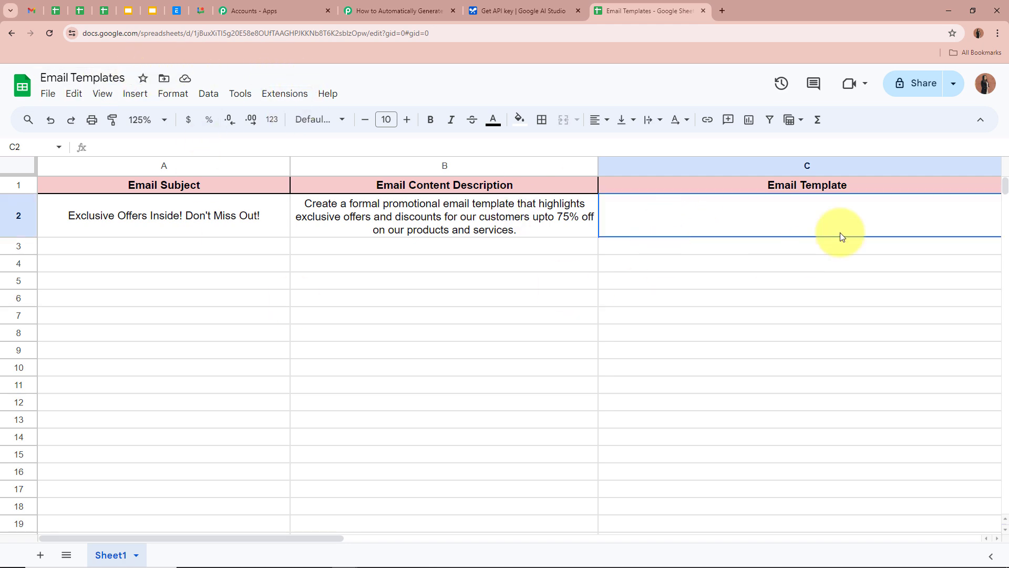
pyautogui.click(520, 255)
pyautogui.click(429, 13)
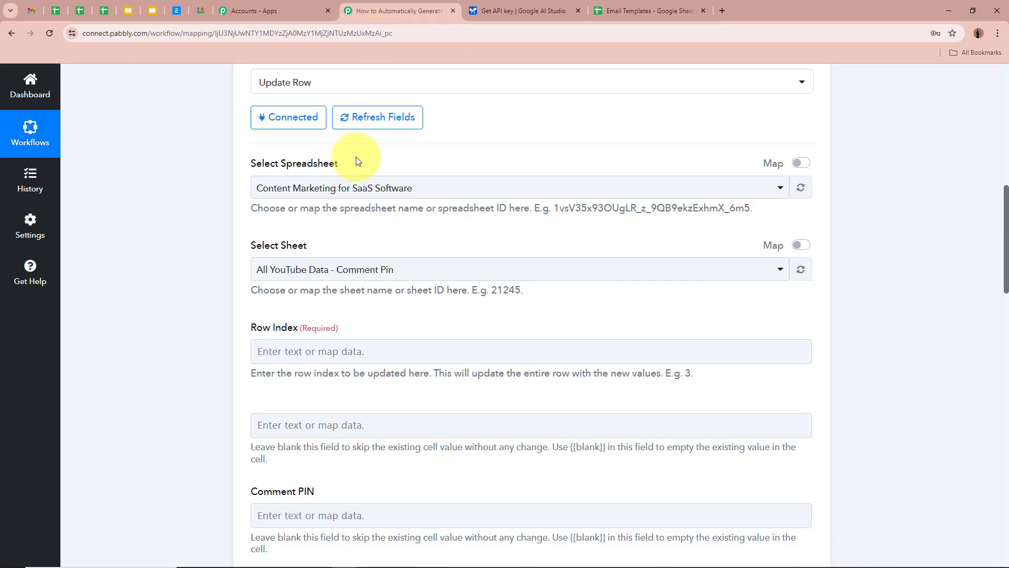
pyautogui.click(353, 197)
pyautogui.click(276, 272)
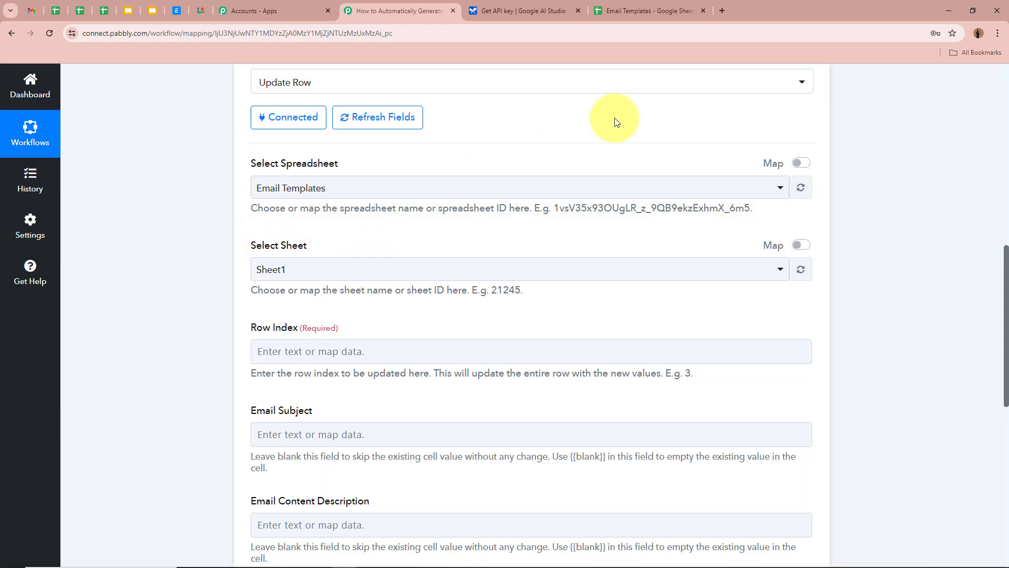
pyautogui.click(646, 10)
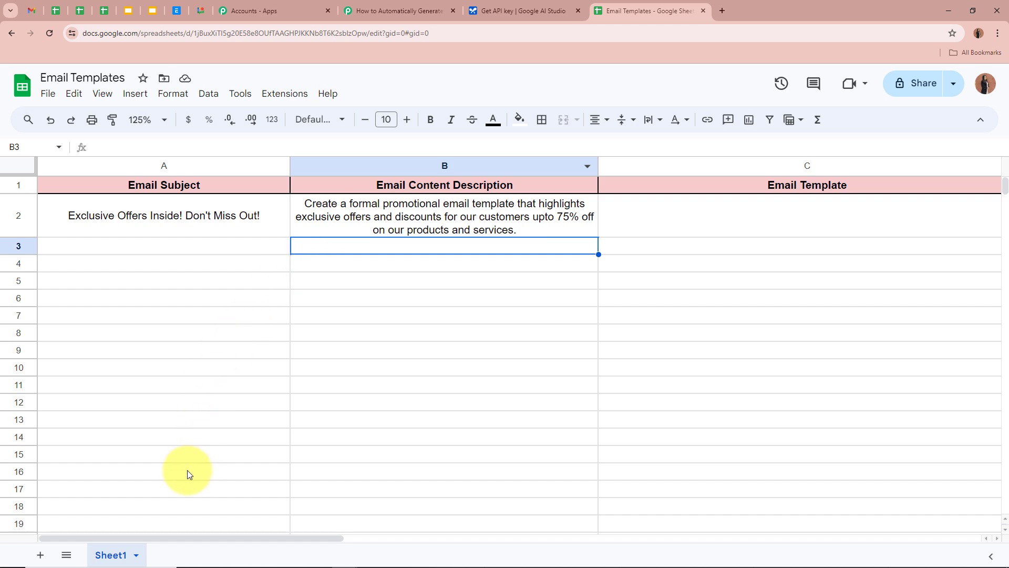
pyautogui.click(389, 11)
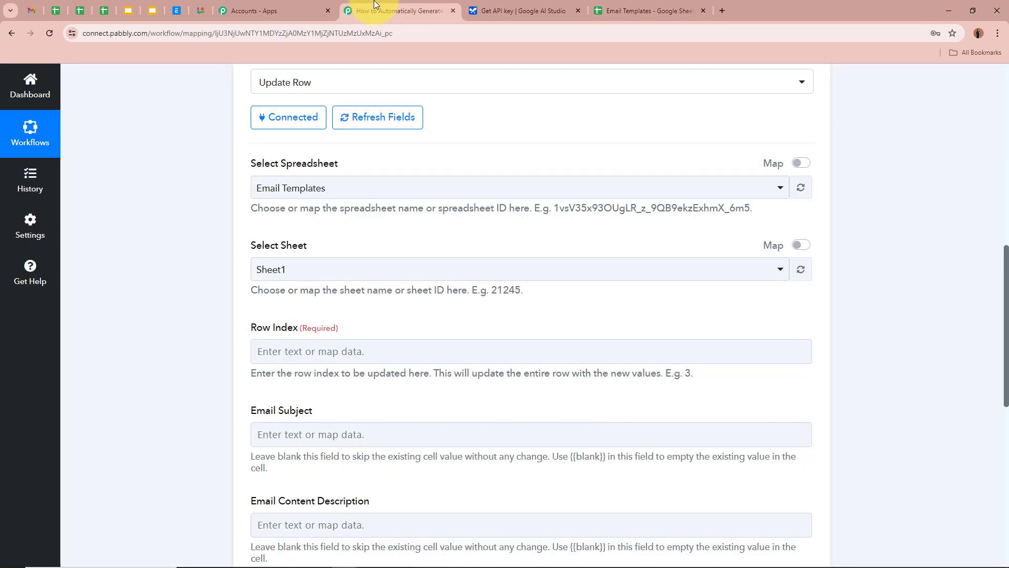
pyautogui.click(288, 270)
pyautogui.click(289, 331)
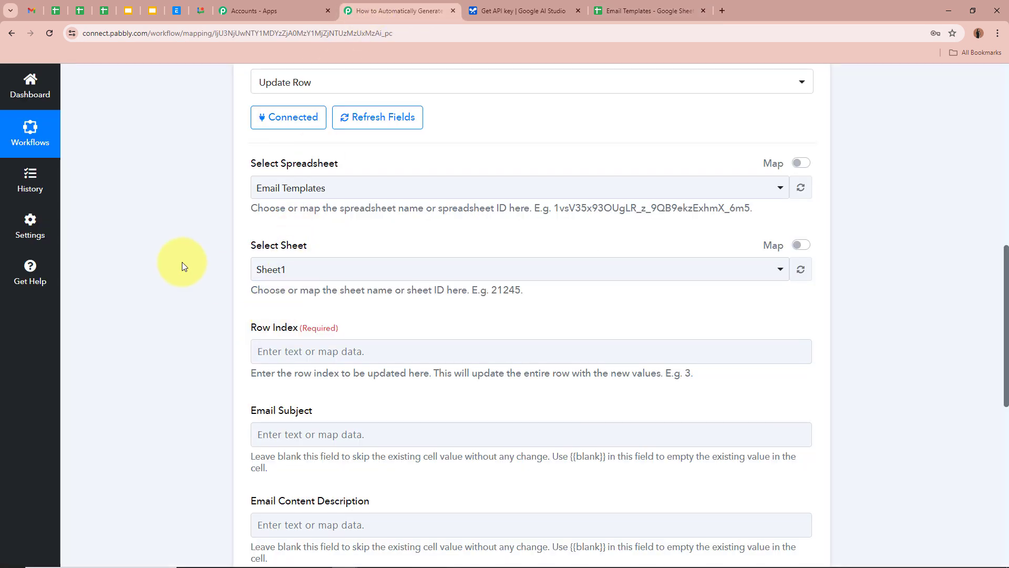
pyautogui.scroll(-4, 182, 262)
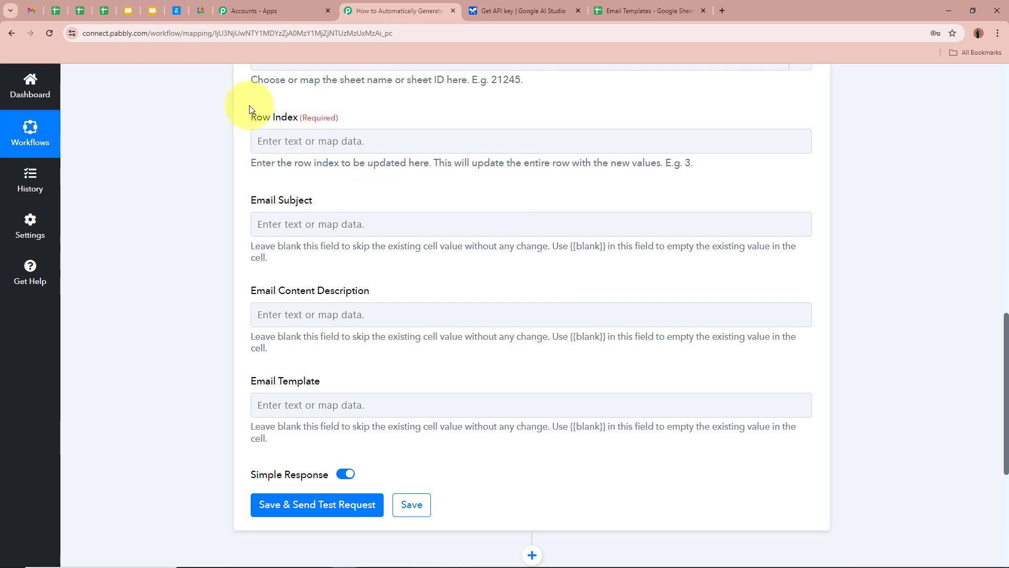
# Map the Row Index field to the Google Sheets trigger's RowIndex value.
pyautogui.click(307, 140)
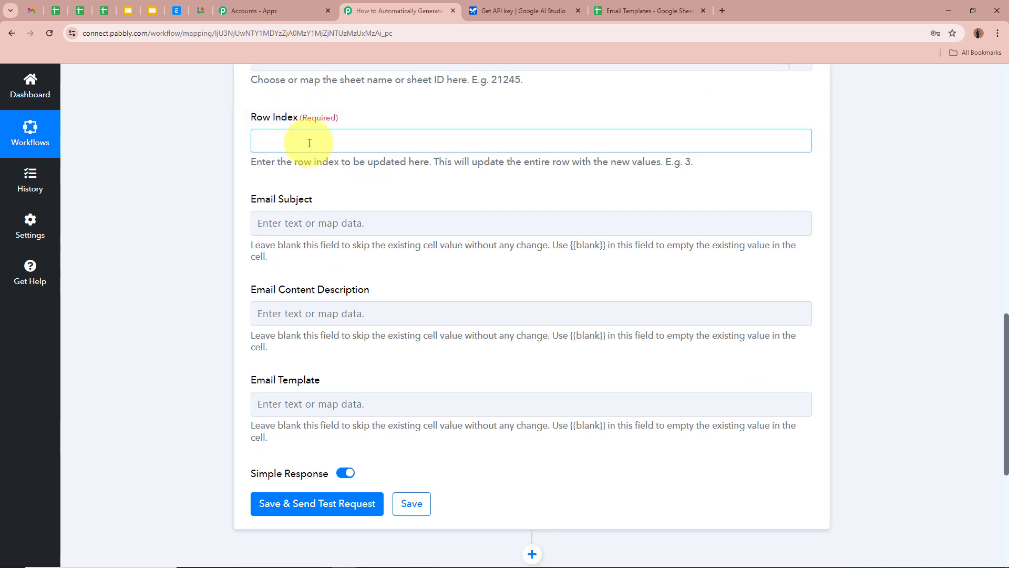
pyautogui.click(361, 237)
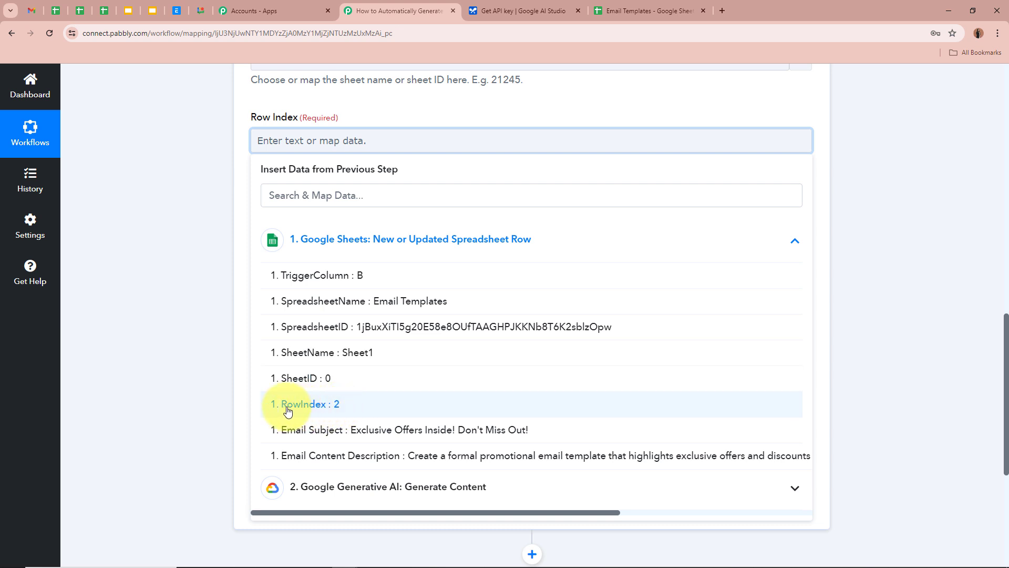
pyautogui.click(403, 405)
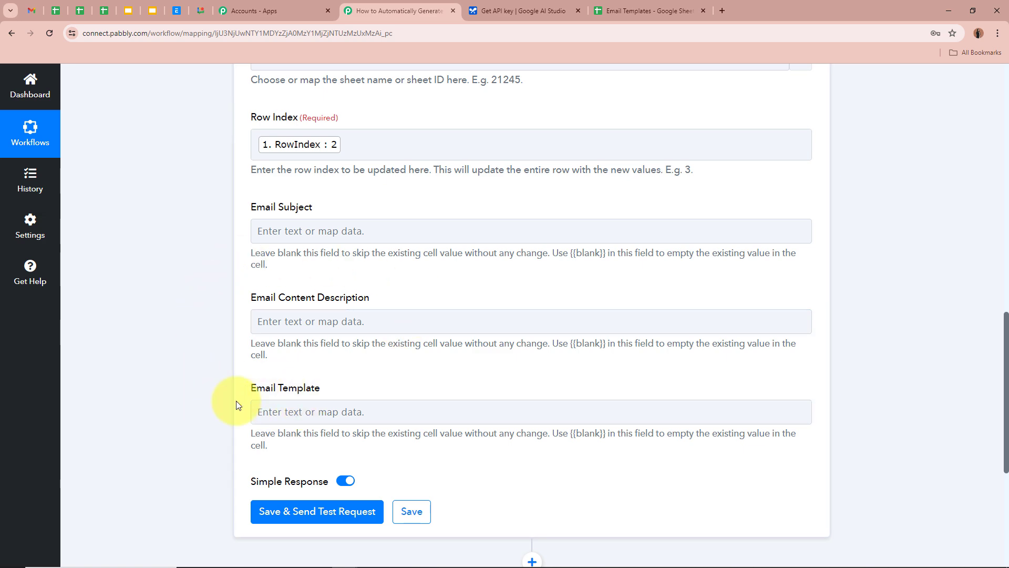
pyautogui.click(646, 11)
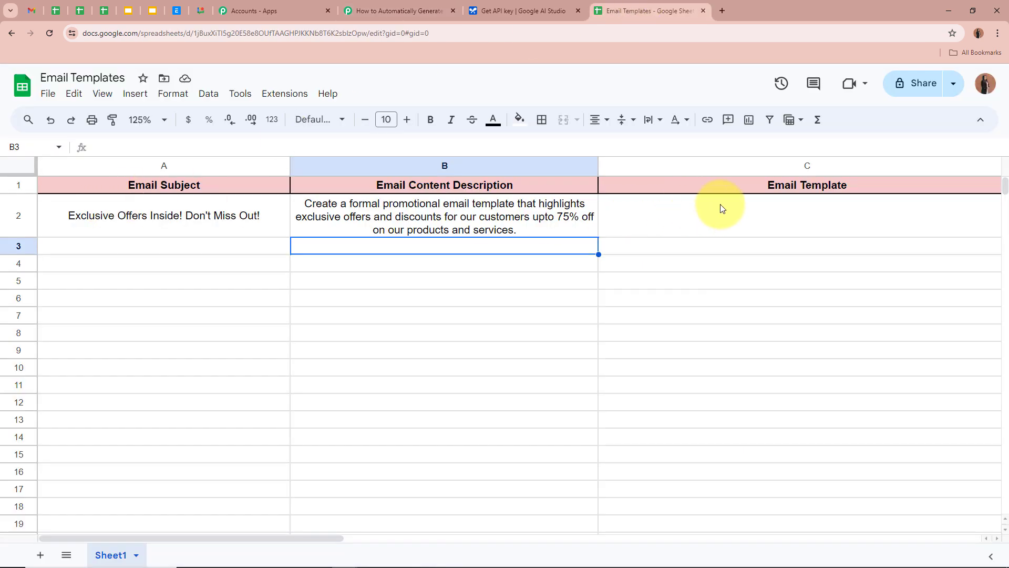
pyautogui.click(412, 6)
# Fill Email Template with Generate Content's Candidates 0 Content Parts 0 Text output.
pyautogui.scroll(-2, 245, 255)
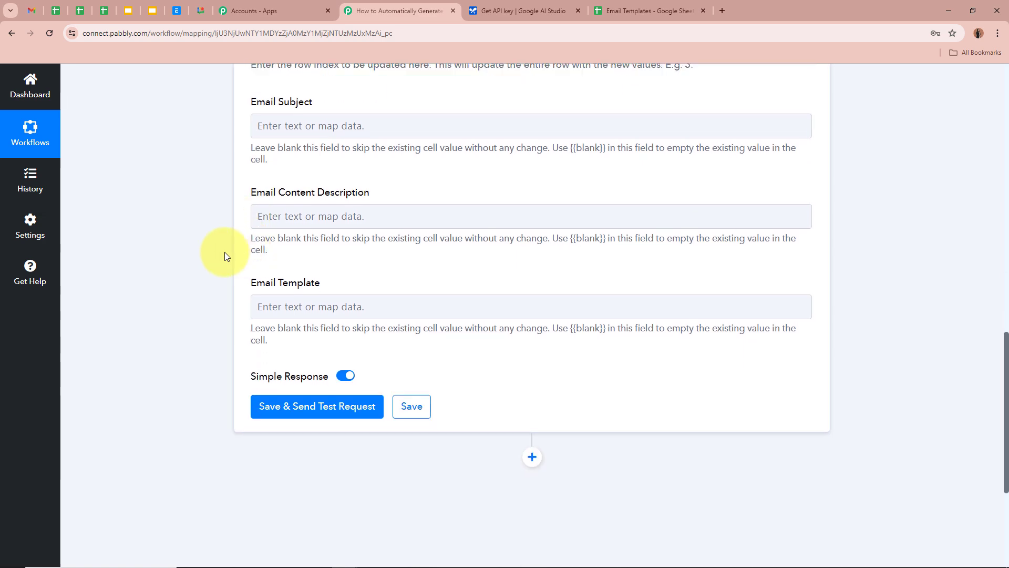
pyautogui.scroll(-2, 216, 263)
pyautogui.click(300, 203)
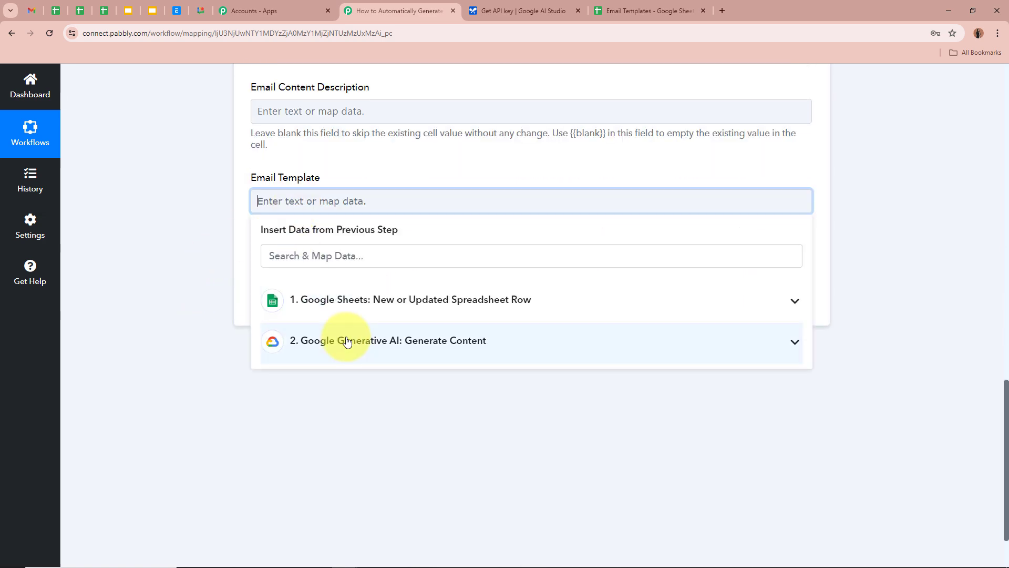
pyautogui.click(342, 341)
pyautogui.click(512, 373)
pyautogui.click(151, 185)
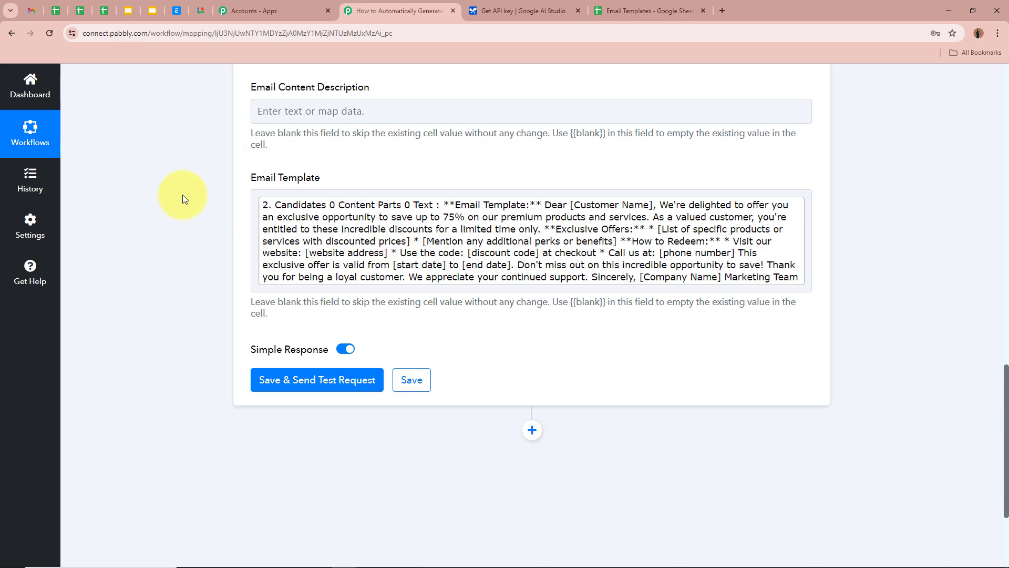
# Save and send the test request, updating Sheet1!A2:C2 with one row and one cell.
pyautogui.scroll(7, 183, 198)
pyautogui.scroll(-3, 182, 194)
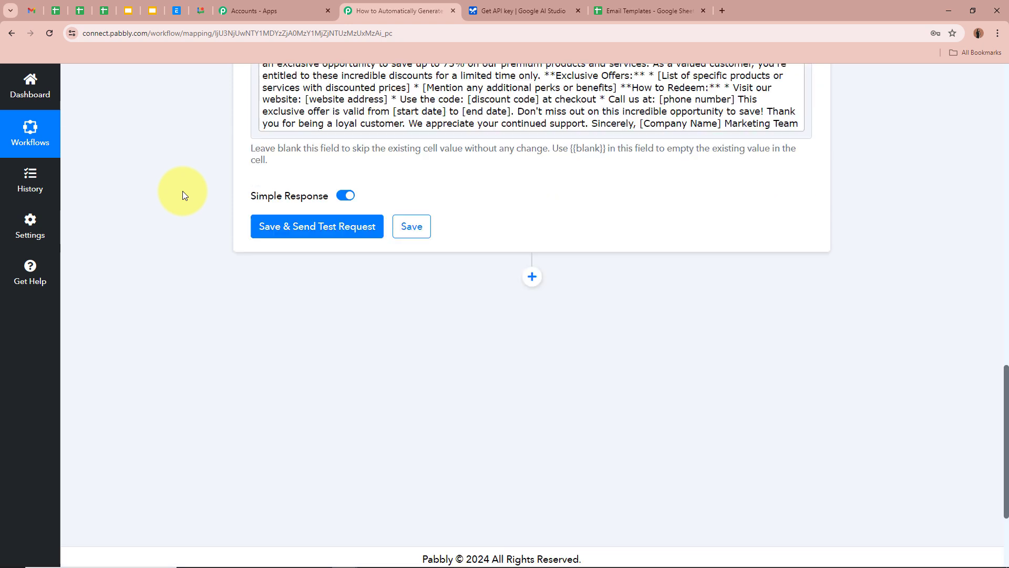
pyautogui.click(311, 225)
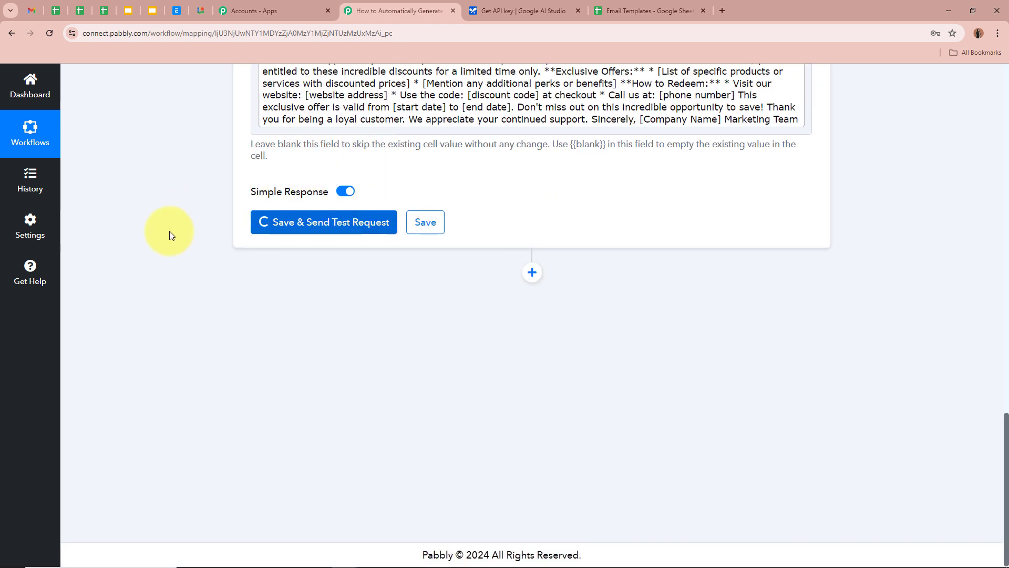
pyautogui.scroll(-2, 171, 235)
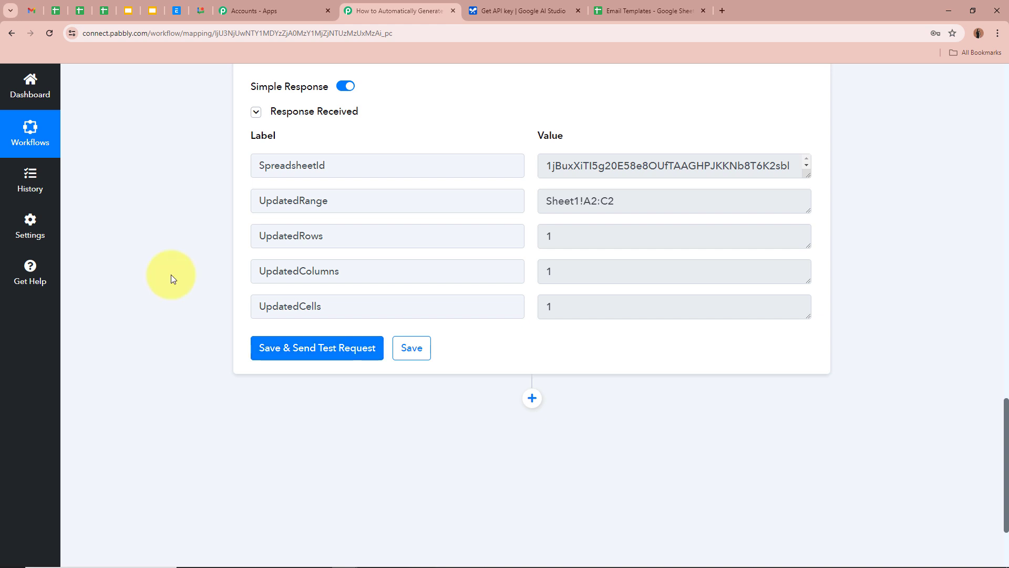
# In the Email Templates sheet, inspect C2's generated promotional email and B2's description.
pyautogui.click(628, 15)
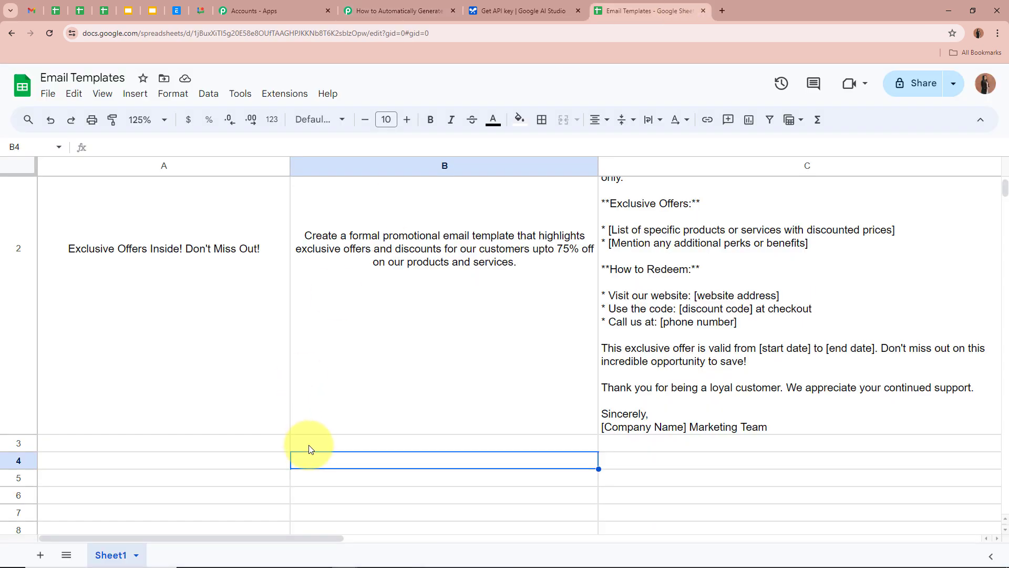
pyautogui.scroll(3, 428, 497)
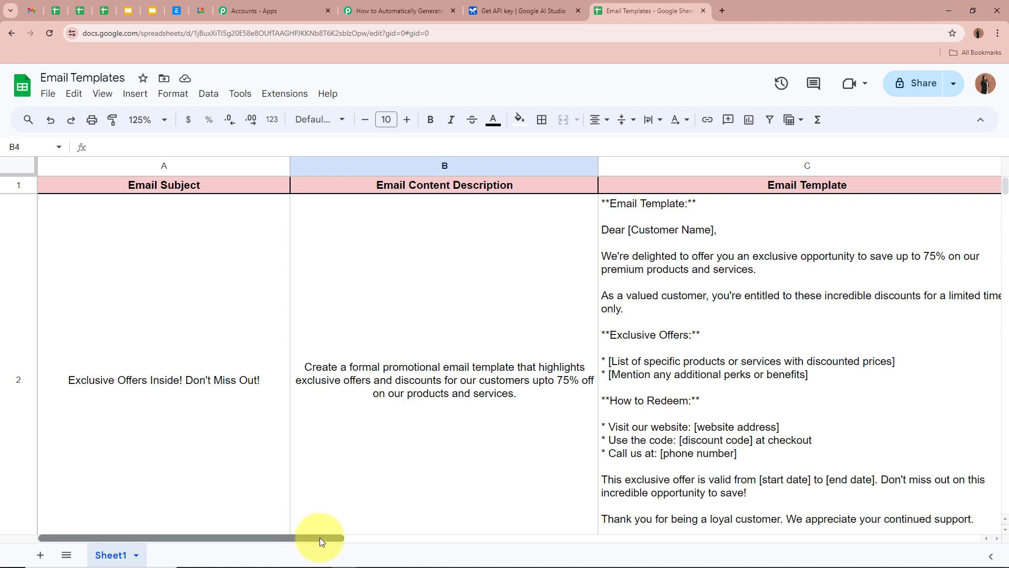
pyautogui.moveTo(319, 537); pyautogui.dragTo(387, 535)
pyautogui.scroll(-2, 483, 441)
pyautogui.scroll(2, 482, 439)
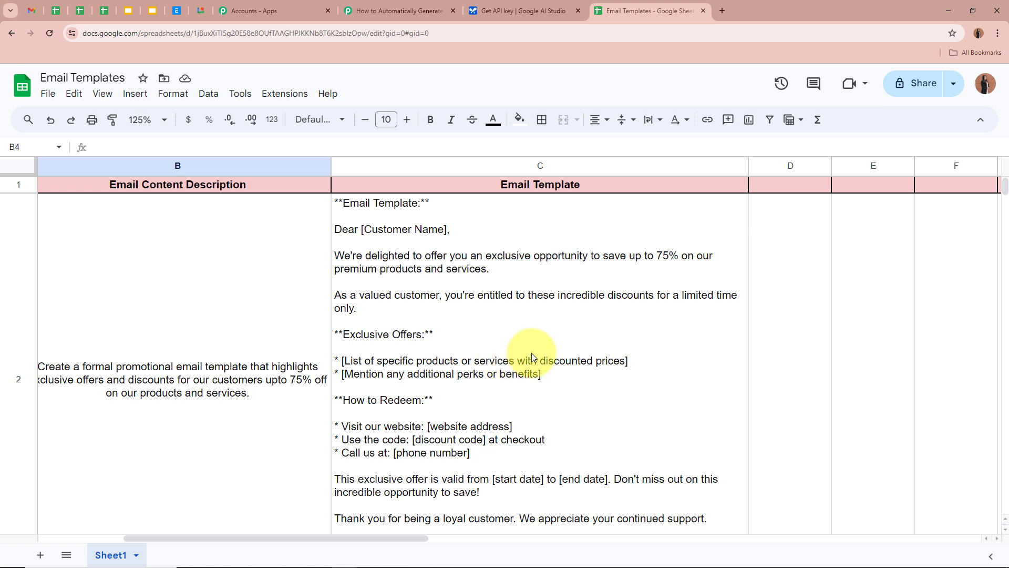
pyautogui.click(405, 243)
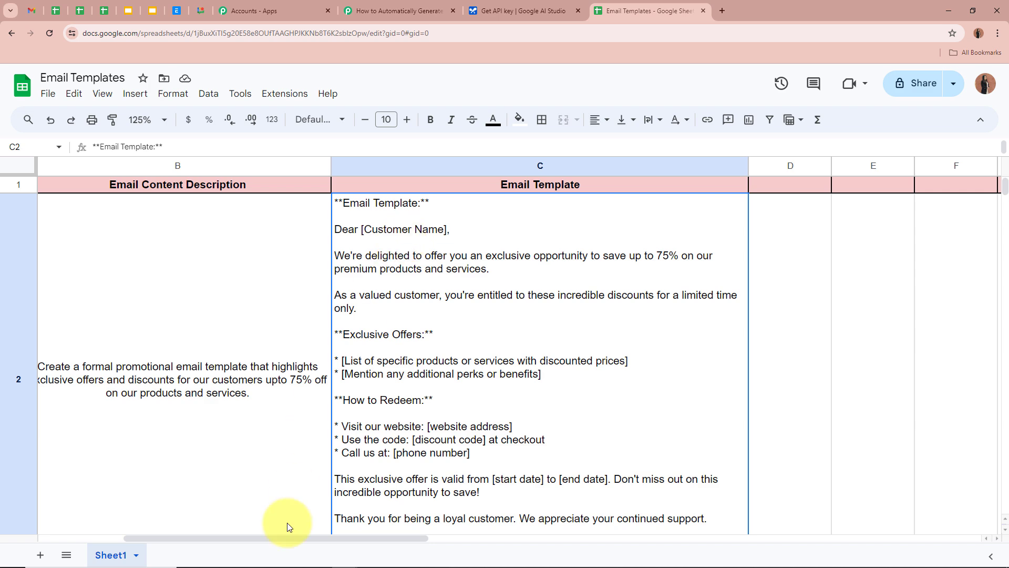
pyautogui.moveTo(286, 538); pyautogui.dragTo(79, 518)
pyautogui.click(346, 491)
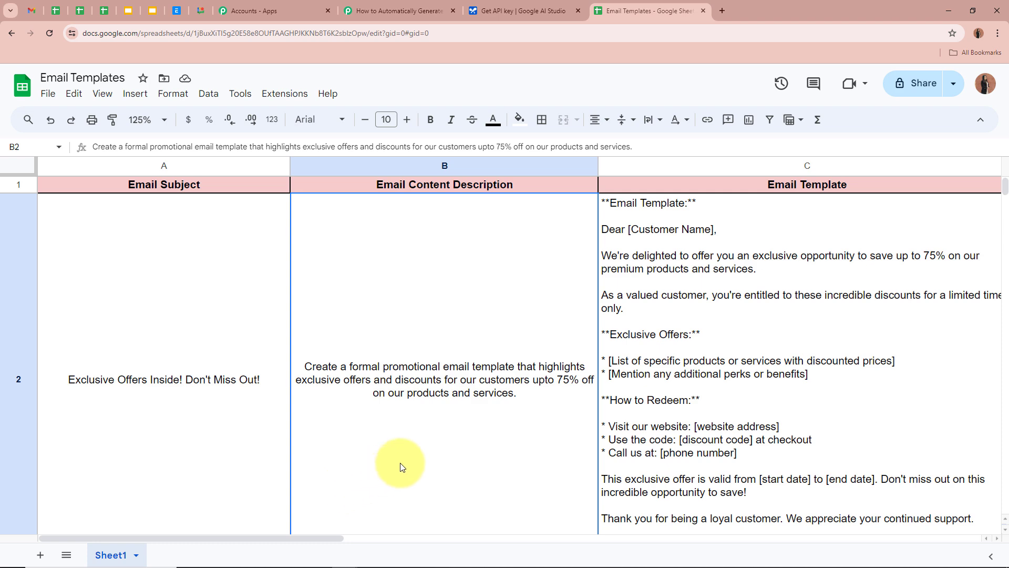
# Check that row 3 cells A3, B3 and C3 are still empty.
pyautogui.scroll(-3, 401, 467)
pyautogui.click(188, 374)
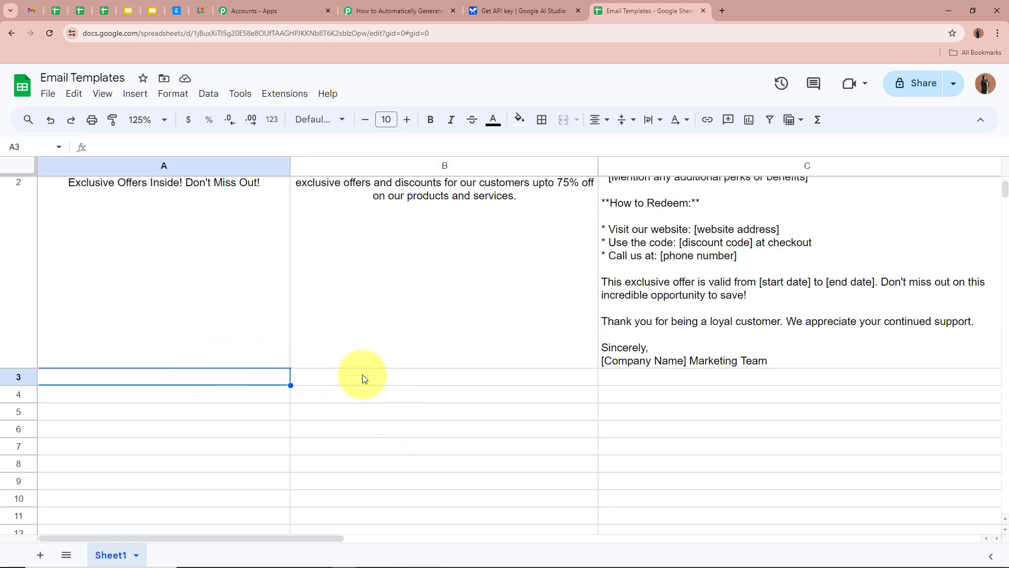
pyautogui.click(362, 374)
pyautogui.scroll(5, 387, 377)
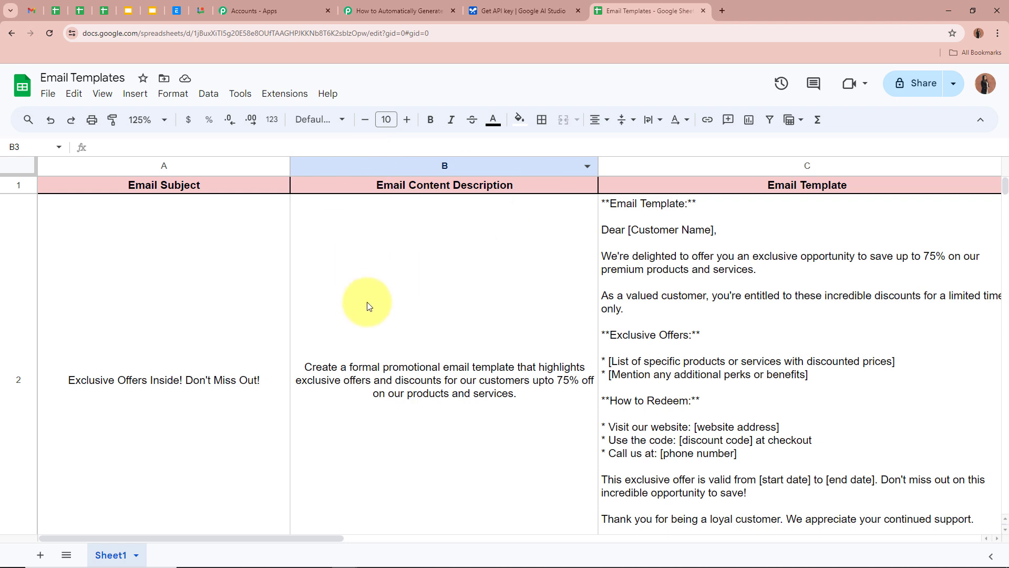
pyautogui.scroll(-5, 377, 304)
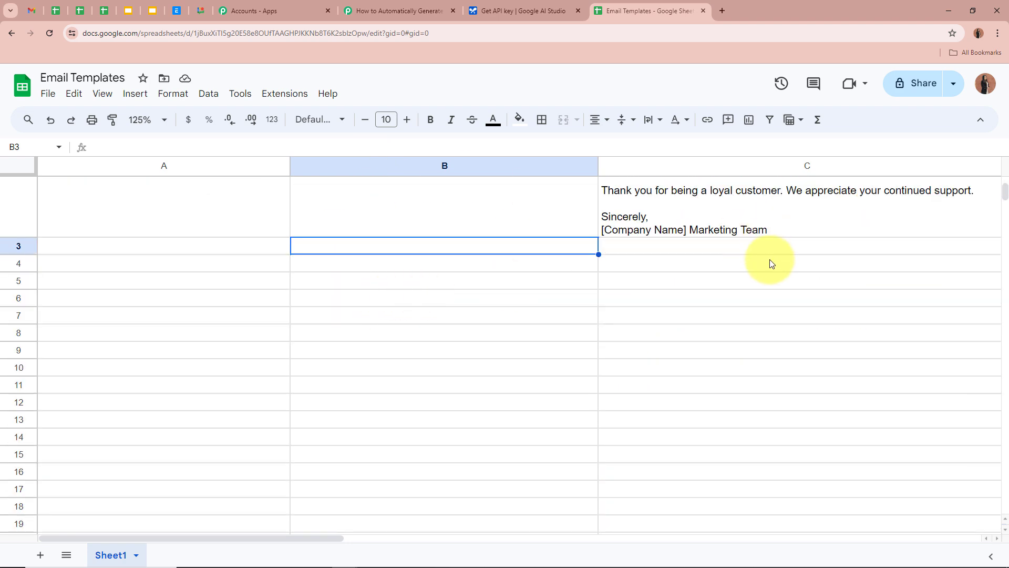
pyautogui.click(781, 248)
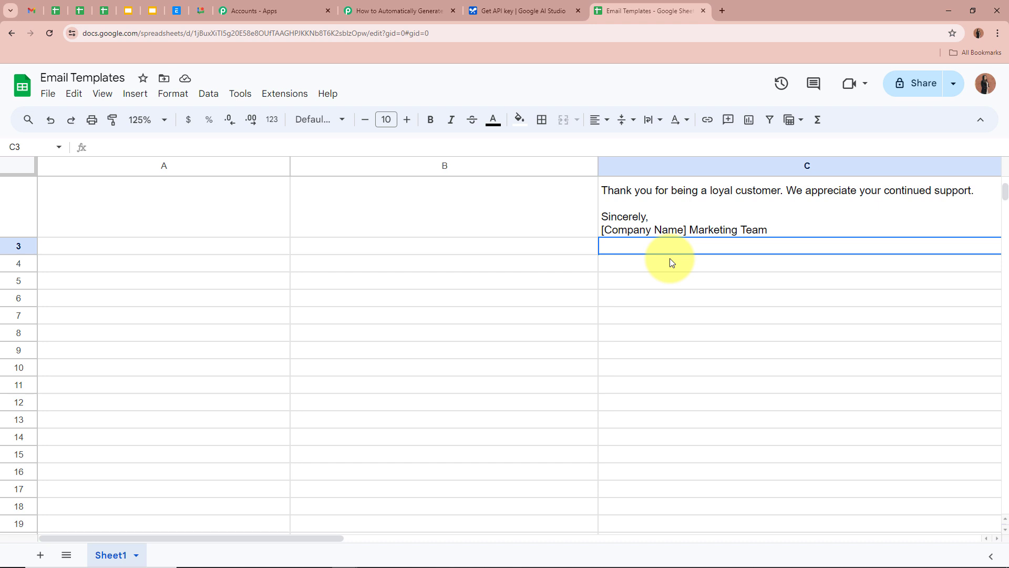
# Enter 'Thank You for Being a Valued Customer!' in A3 and the thank-you description in B3.
pyautogui.click(194, 251)
pyautogui.click(326, 251)
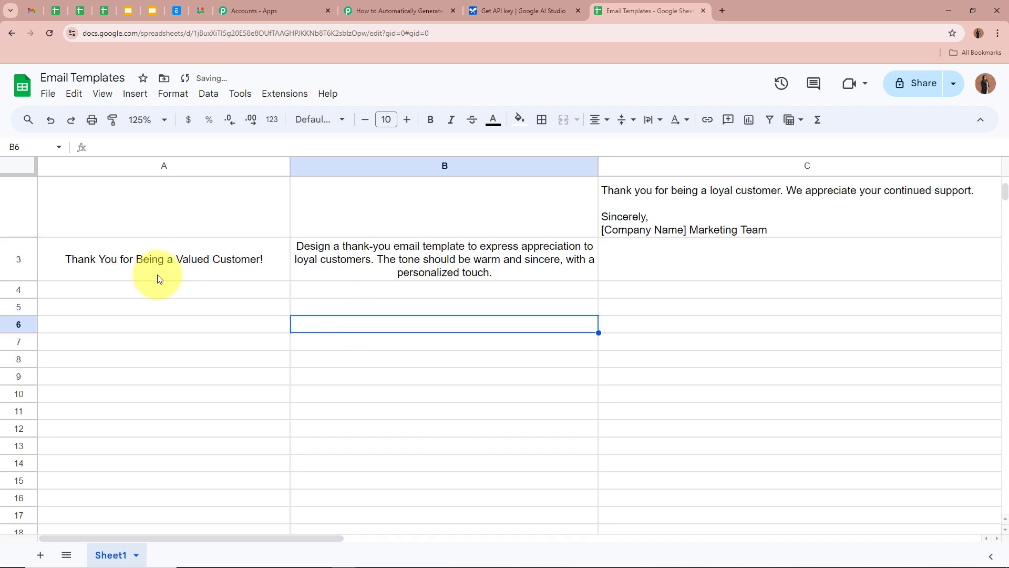
pyautogui.click(158, 276)
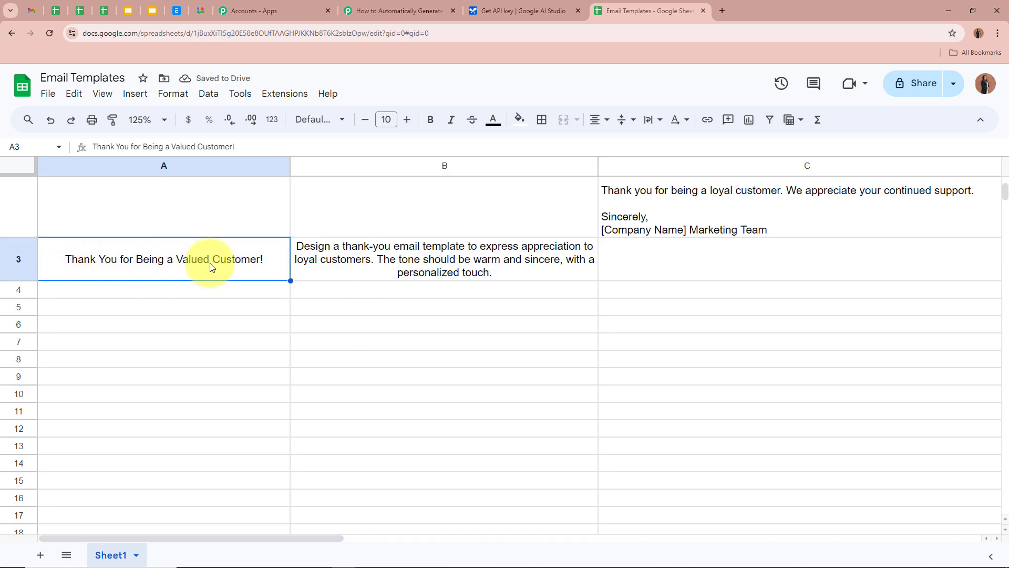
pyautogui.click(304, 248)
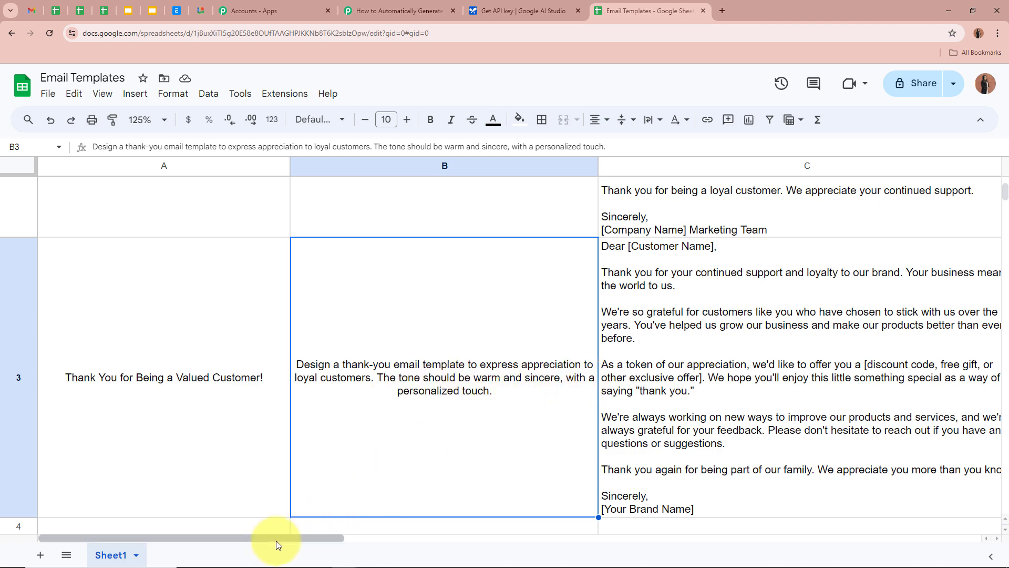
# Review the generated thank-you email template that now fills cell C3.
pyautogui.moveTo(276, 540); pyautogui.dragTo(359, 539)
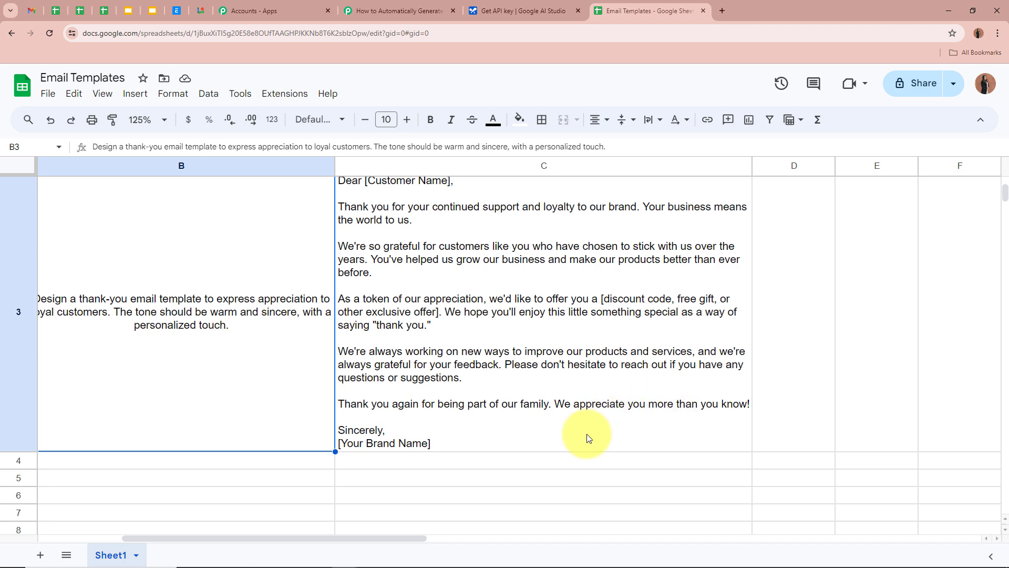
pyautogui.click(593, 433)
pyautogui.click(838, 392)
pyautogui.scroll(1, 837, 392)
pyautogui.scroll(-1, 837, 392)
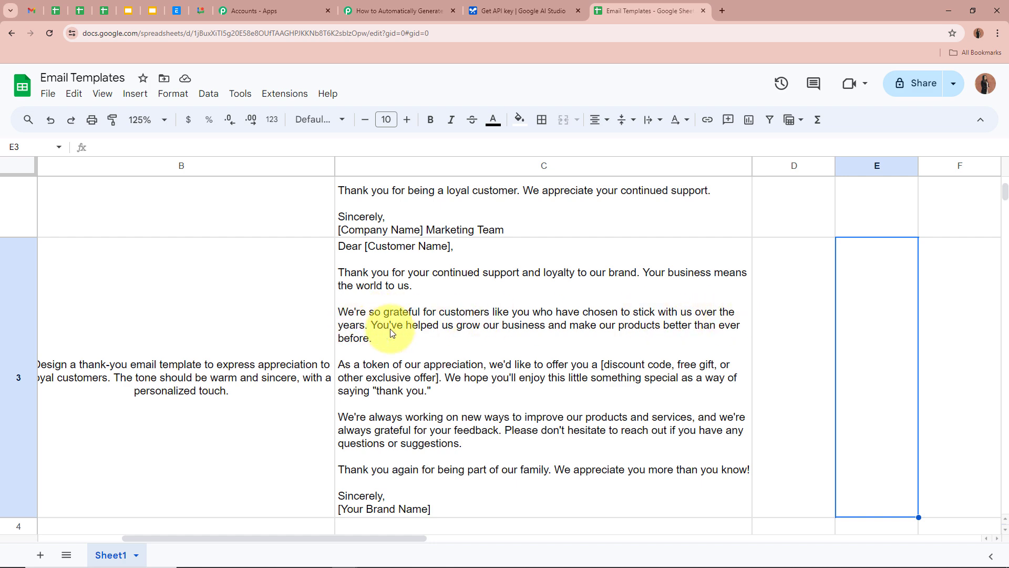
pyautogui.scroll(-1, 389, 316)
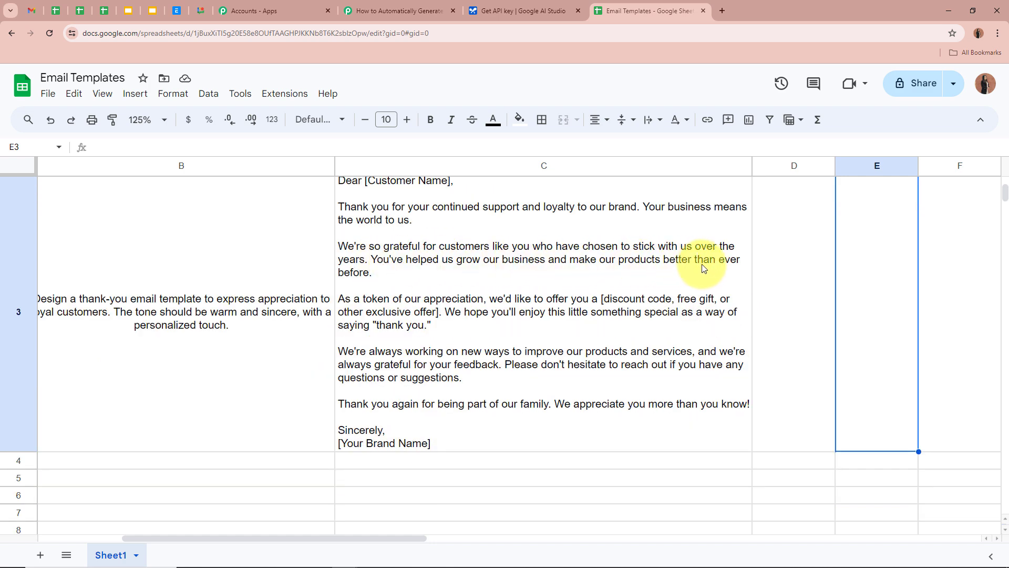
pyautogui.click(642, 444)
pyautogui.click(810, 389)
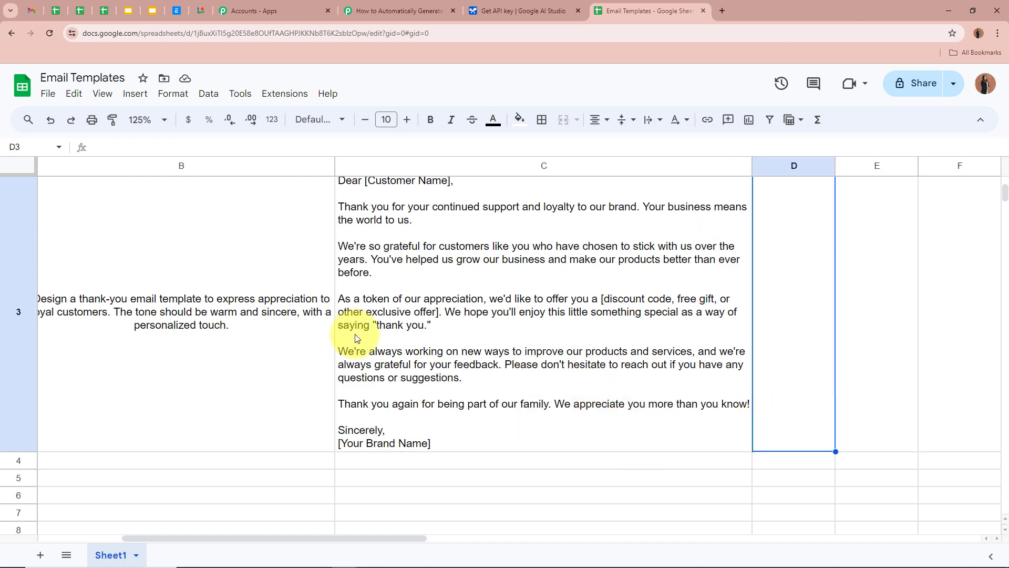
pyautogui.moveTo(209, 536); pyautogui.dragTo(238, 539)
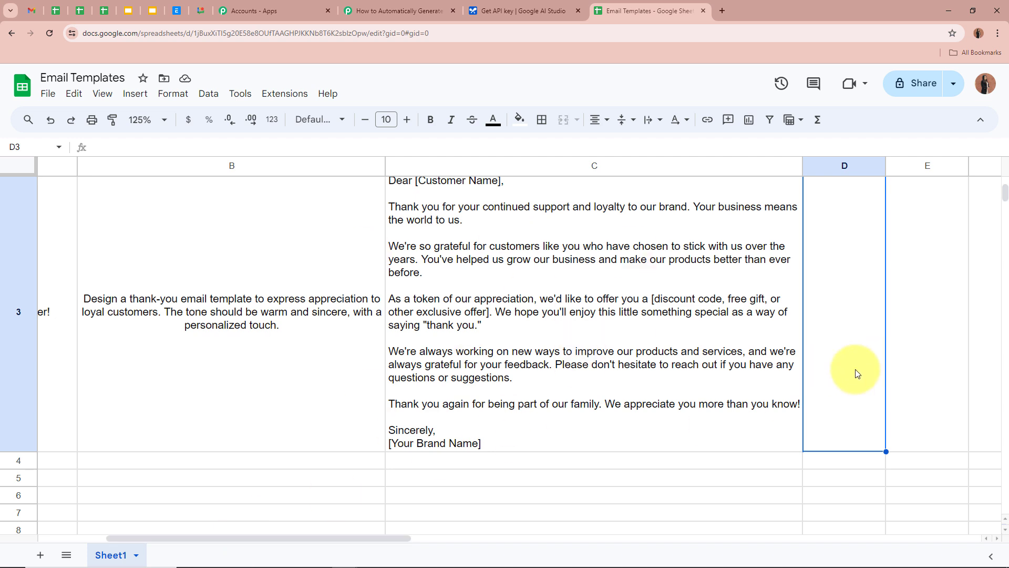
pyautogui.click(928, 353)
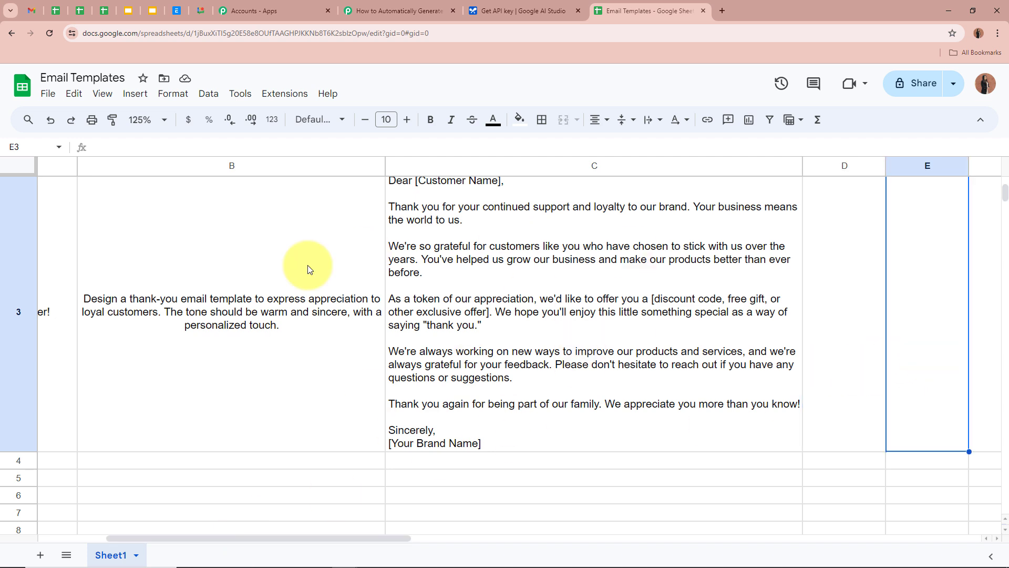